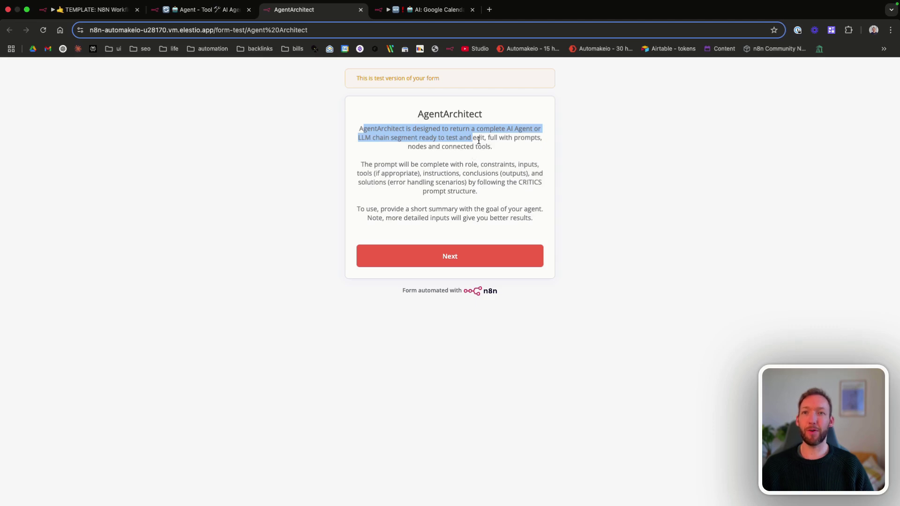
Review the AgentArchitect introduction and continue to the form with the agent's requirements.
click(425, 146)
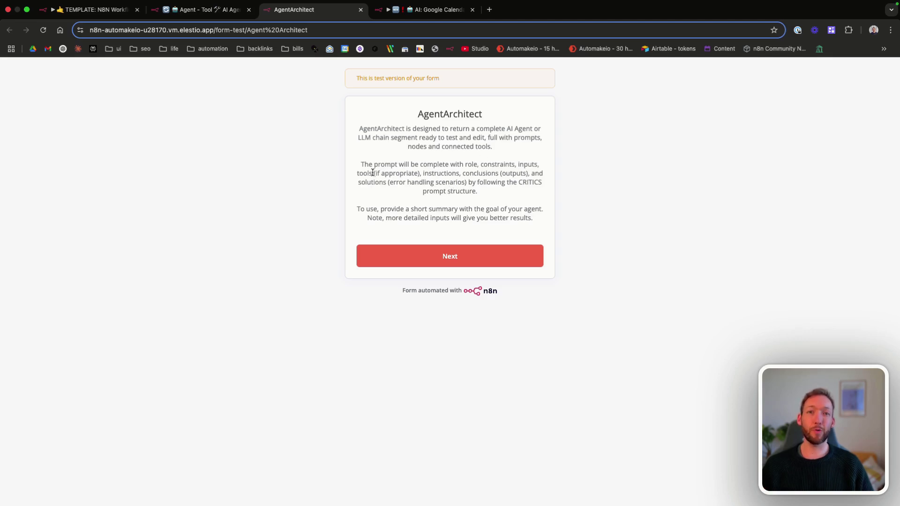
drag(424, 173, 470, 183)
click(469, 182)
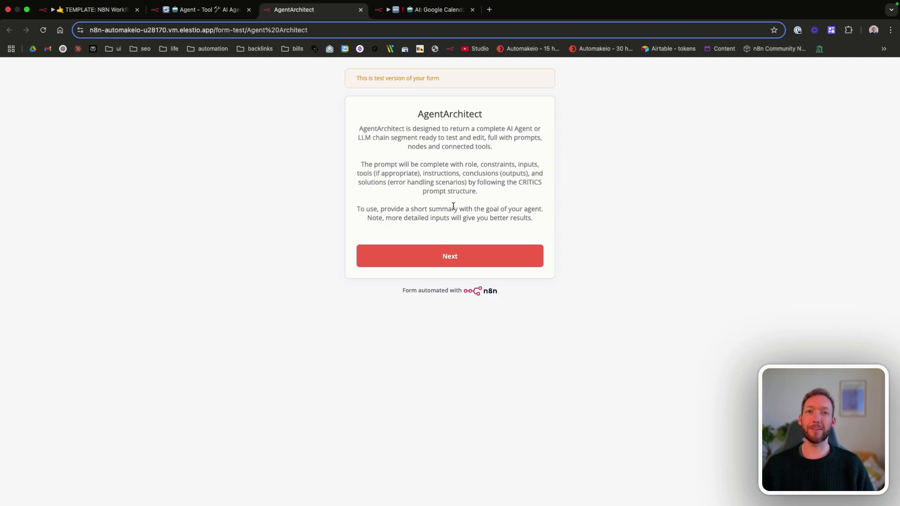
click(451, 256)
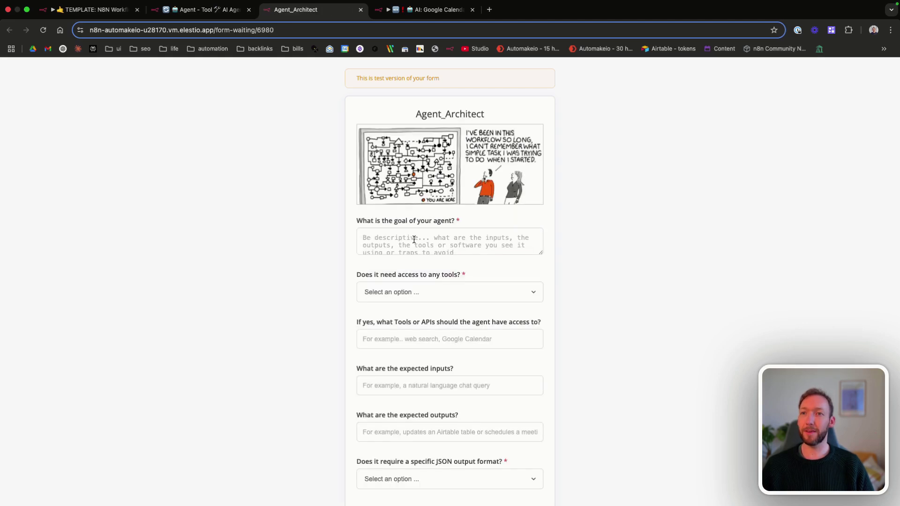
Enter the agent's goal as "manage my google calendar, create events, delete events, update".
scroll(422, 242, down, 1)
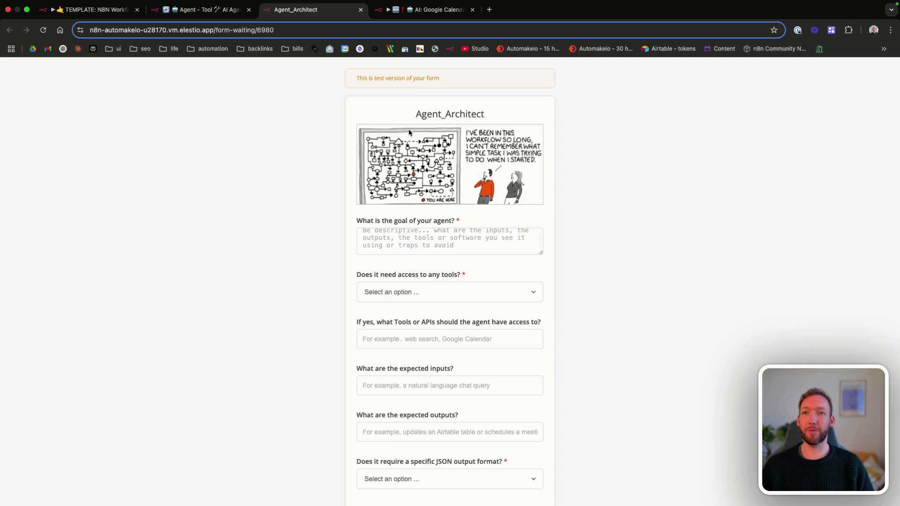
scroll(504, 246, up, 1)
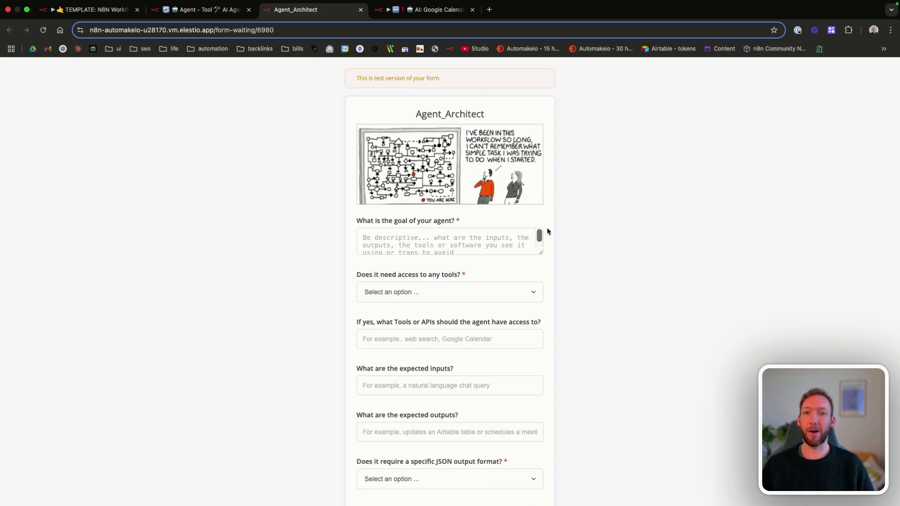
scroll(548, 227, down, 2)
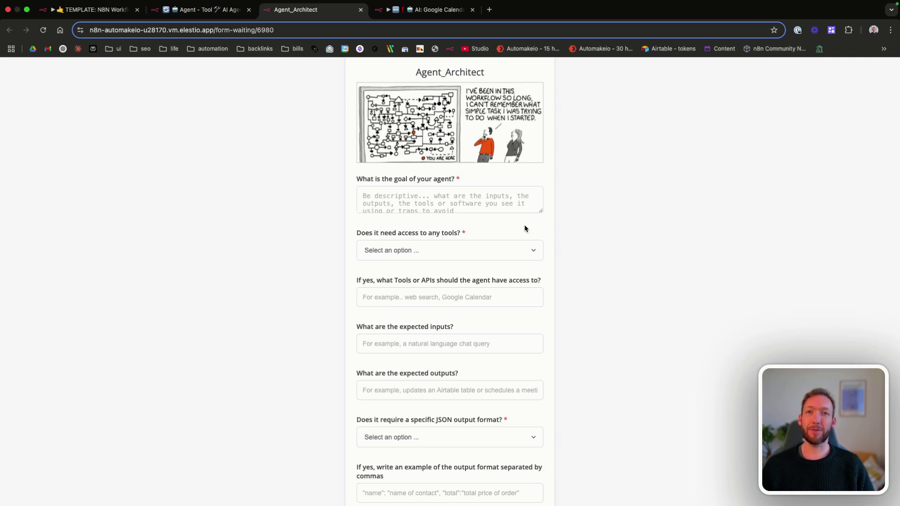
click(418, 196)
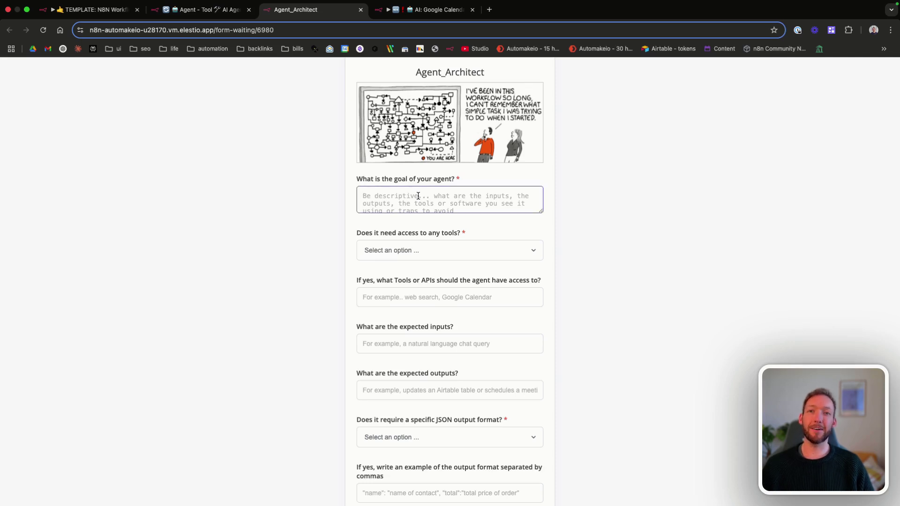
text(manage my google calendar, create events, delete events, update)
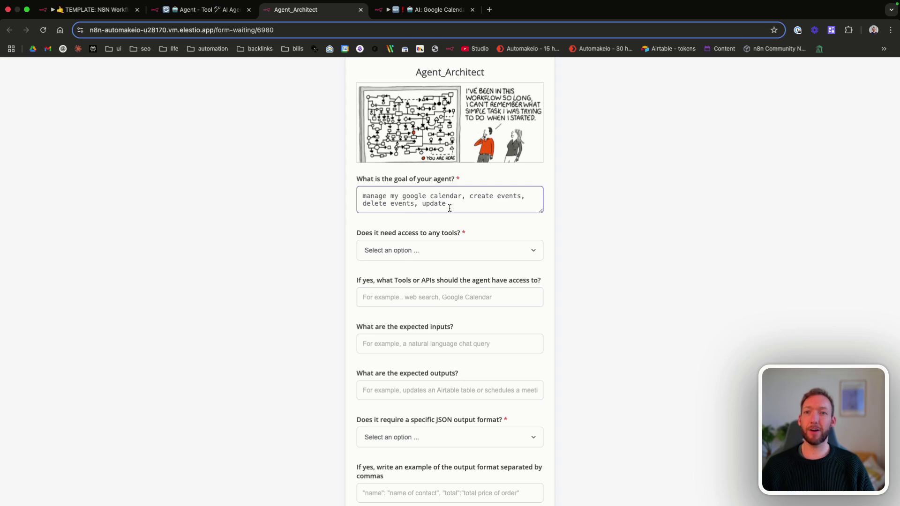
Answer Yes to needing tool access and enter "google calendar" as the tool the agent should have access to.
click(463, 257)
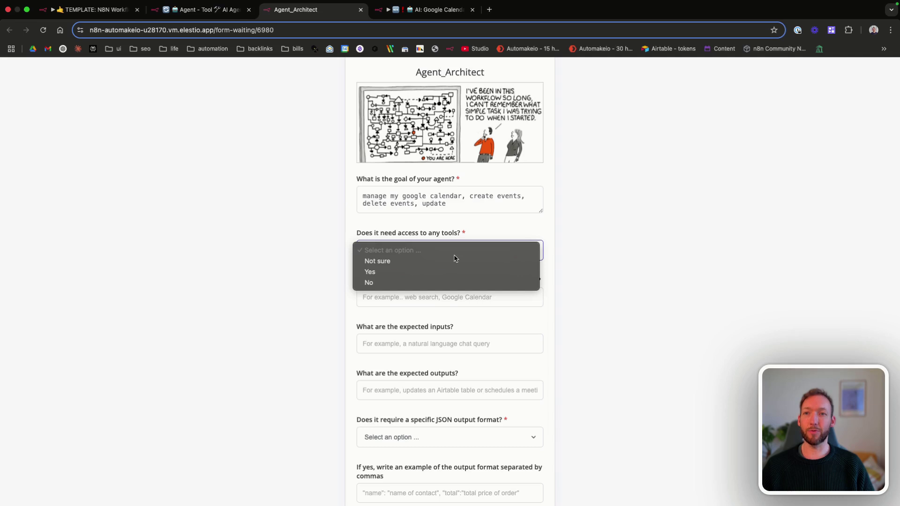
click(406, 273)
scroll(452, 260, down, 2)
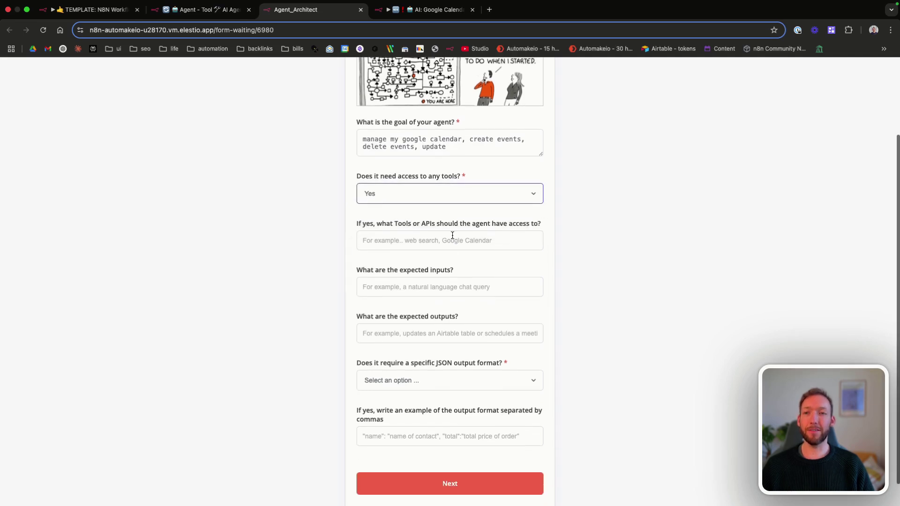
click(453, 192)
click(554, 174)
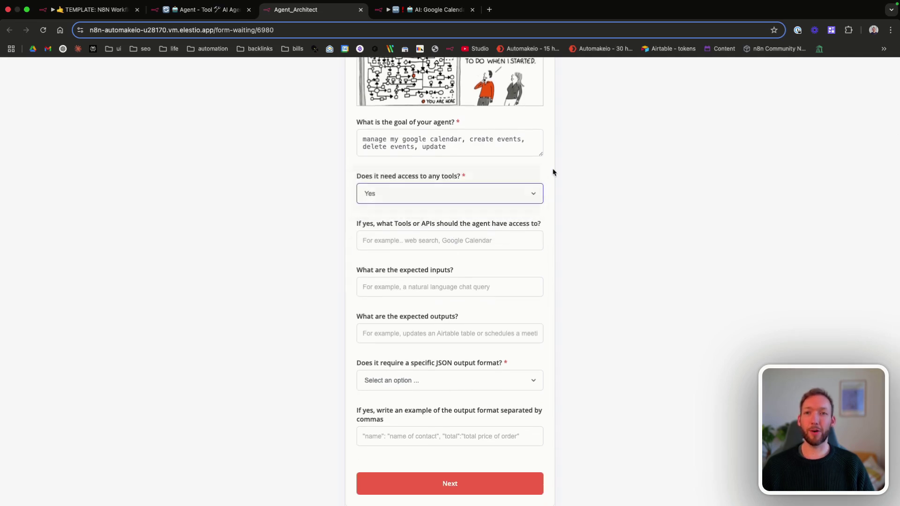
scroll(511, 213, down, 1)
scroll(511, 213, down, 1)
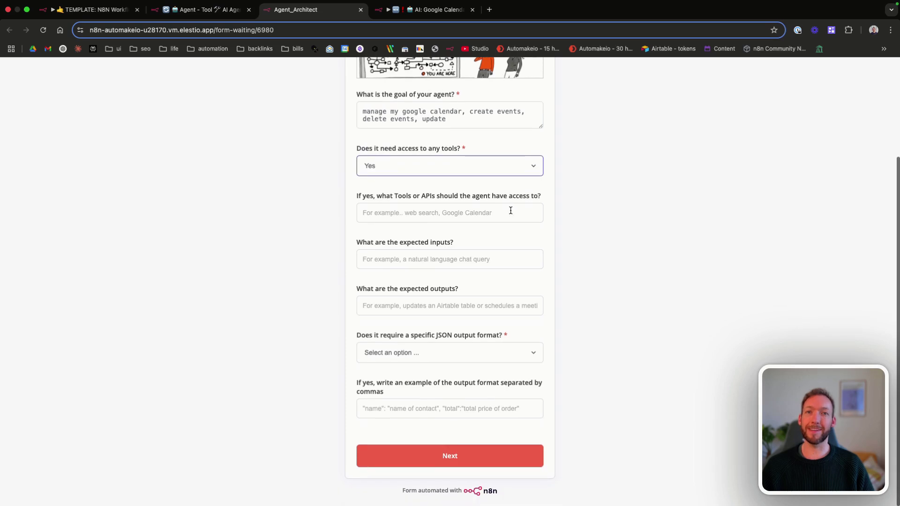
click(427, 211)
text(google calendar)
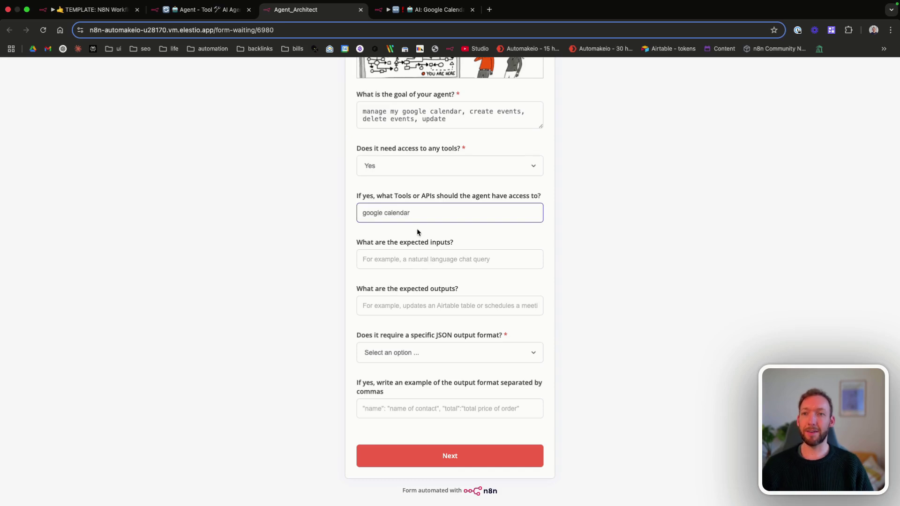
Enter "chat trigger with natural language" as the expected inputs and "take actions in my calendar" as the expected outputs.
click(415, 259)
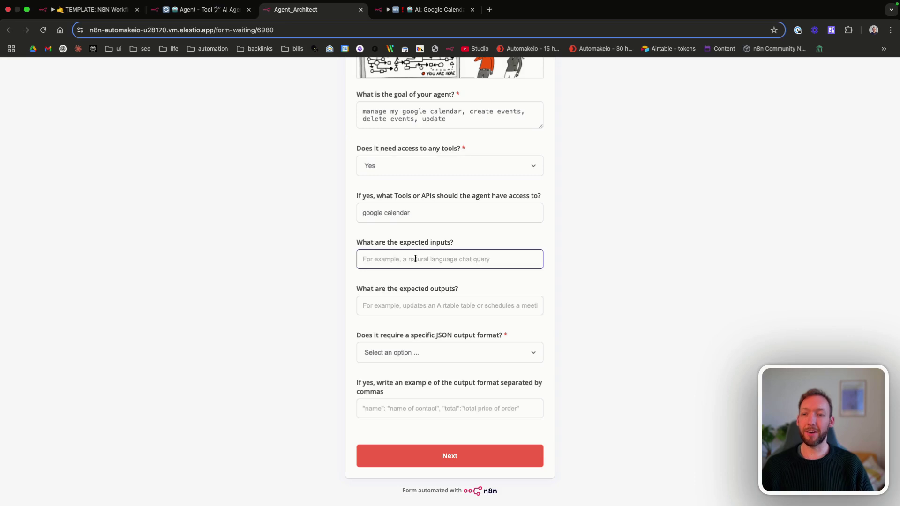
text(chat trigger with na)
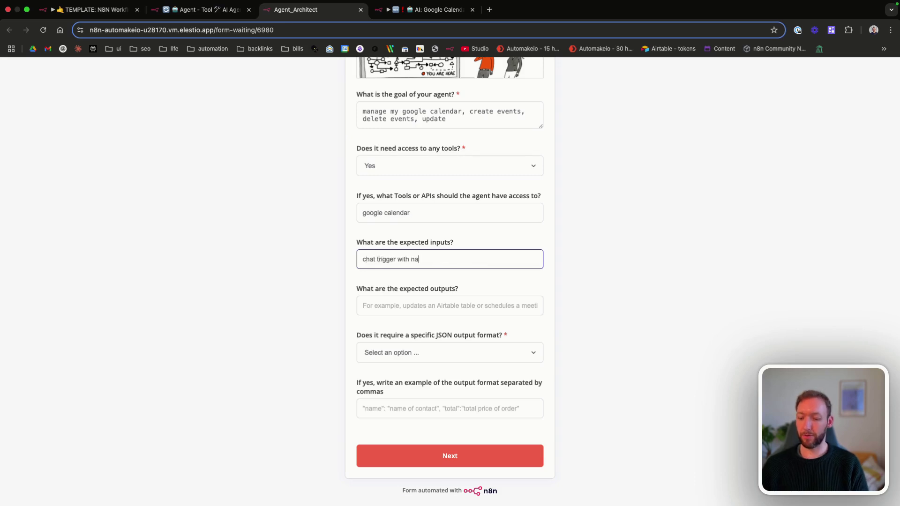
text(tural language)
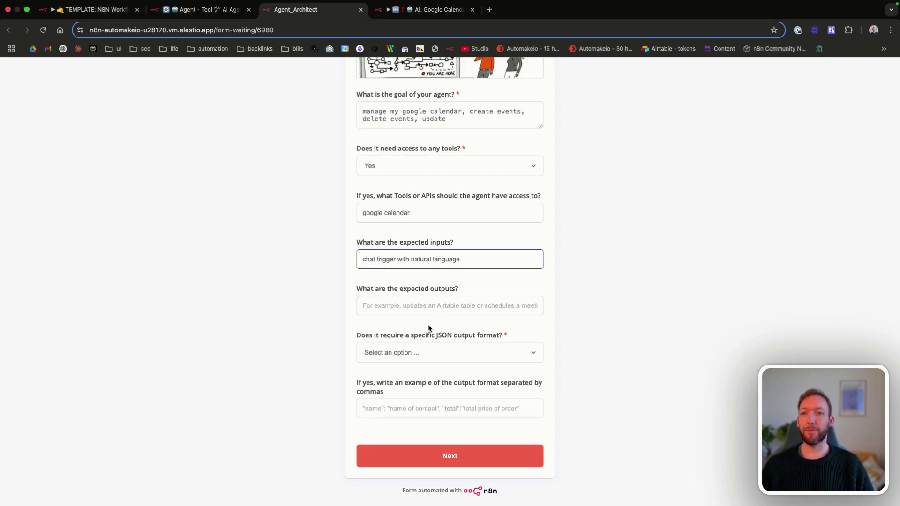
click(425, 305)
text(take actions in my calenda)
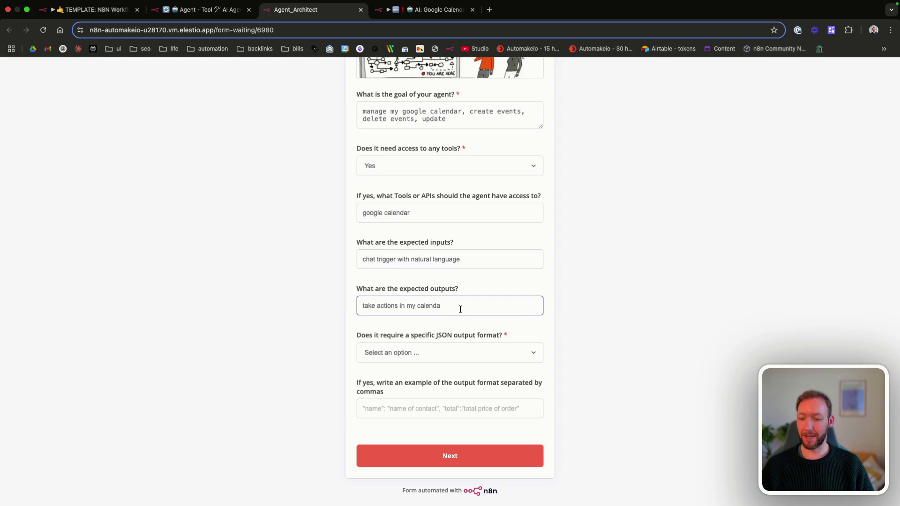
text(r)
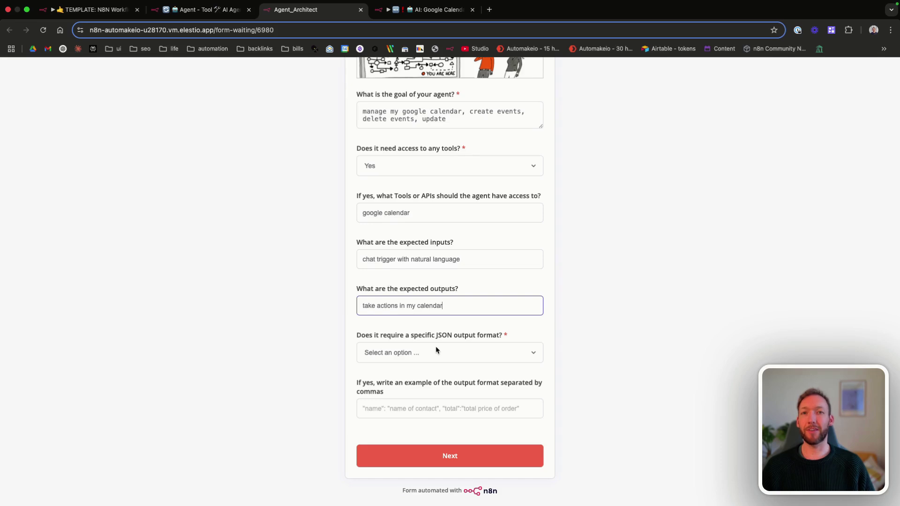
Answer No to requiring a specific JSON output format and submit the agent requirements.
click(424, 355)
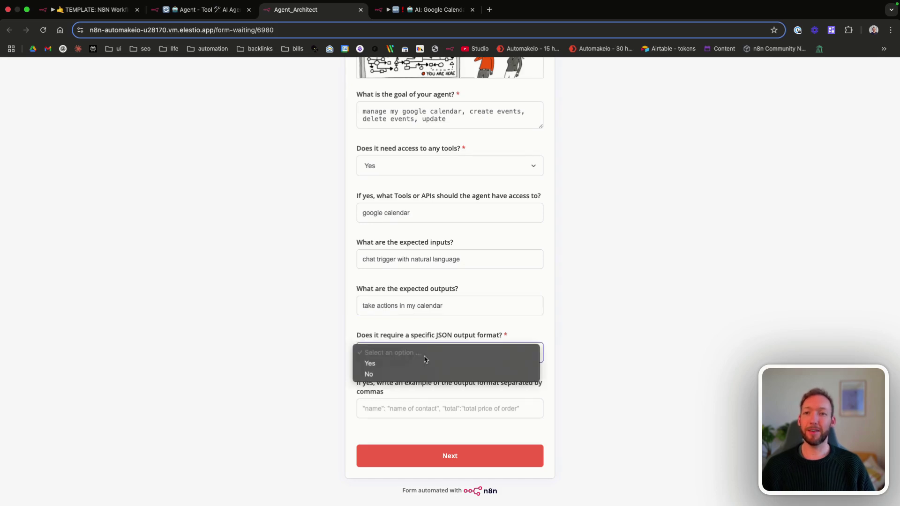
click(388, 375)
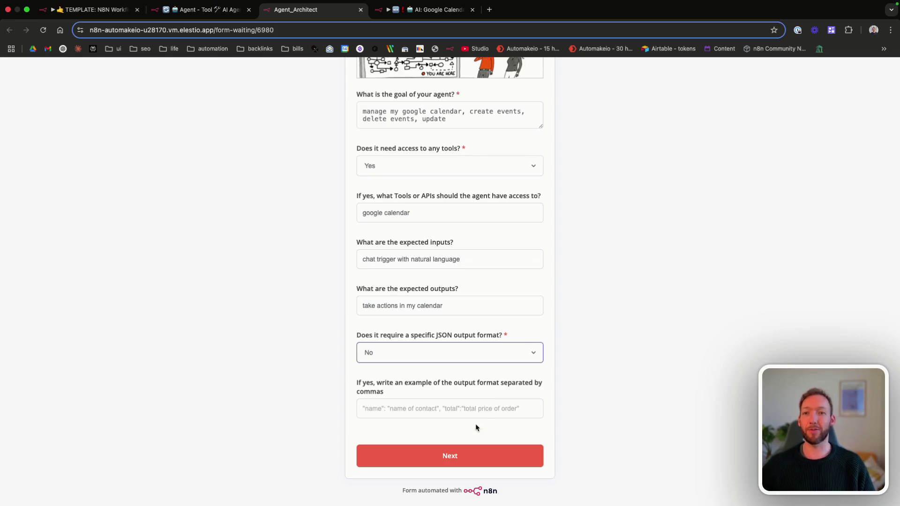
click(427, 461)
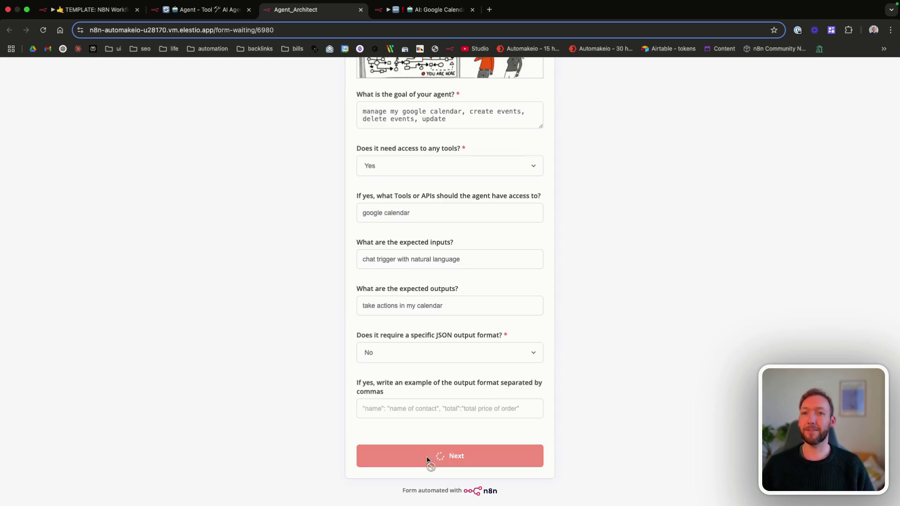
Check the running AI Agent Builder v2 workflow, and review the original query on the clarification form.
key(ctrl+shift+Tab)
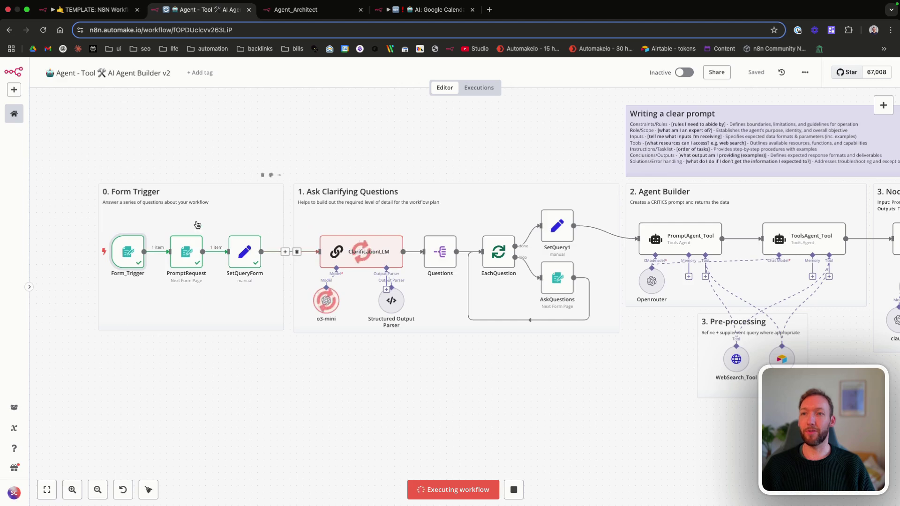
scroll(422, 185, right, 3)
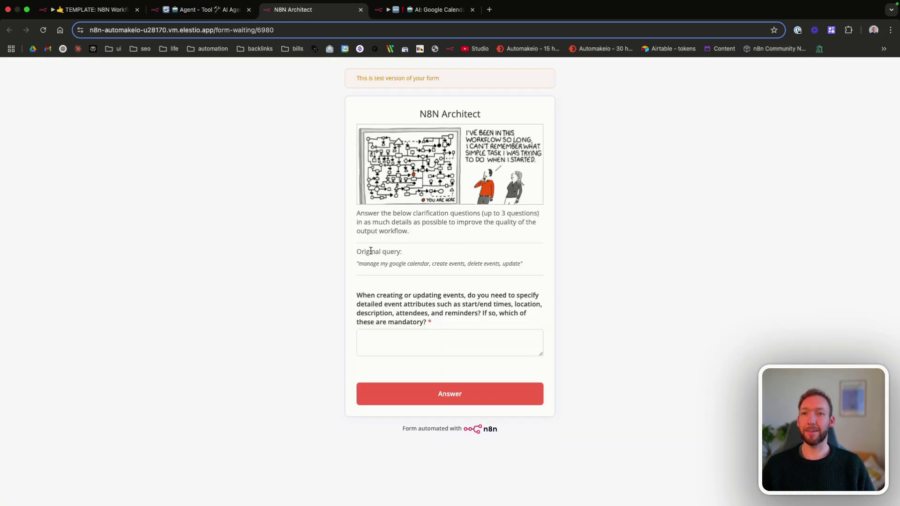
drag(367, 263, 453, 265)
click(453, 266)
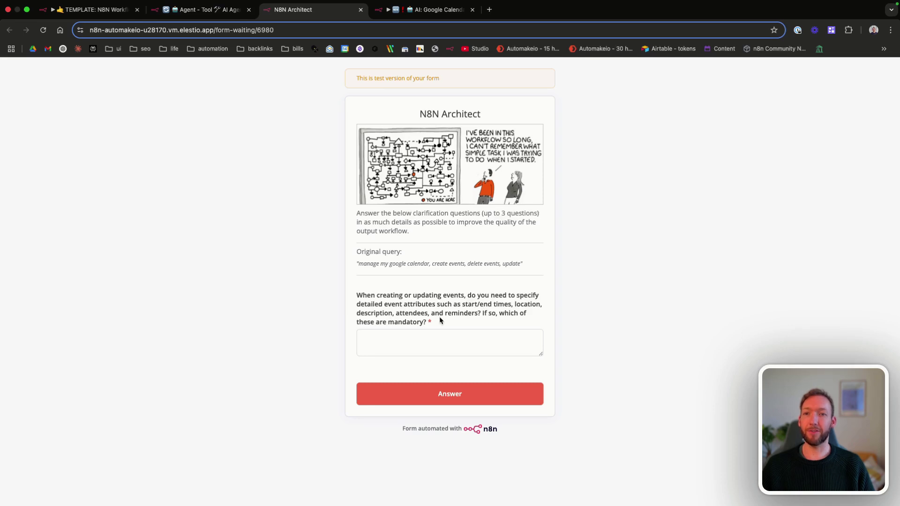
Answer the question about mandatory event attributes with "just attendees only" and submit it.
click(435, 338)
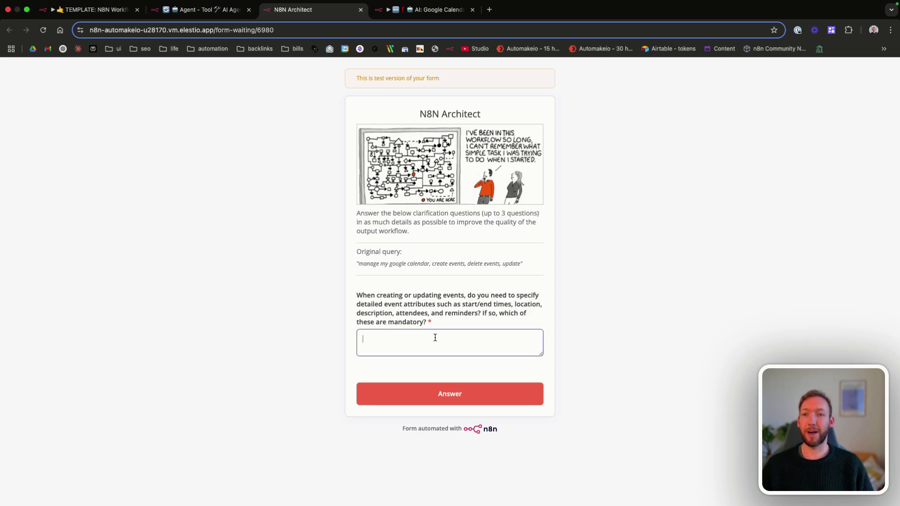
text(just attendee)
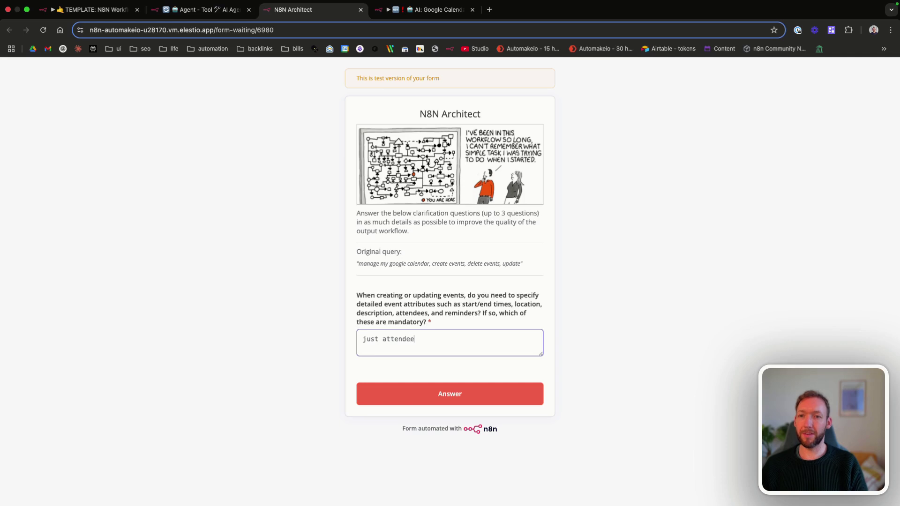
text(s only)
click(434, 392)
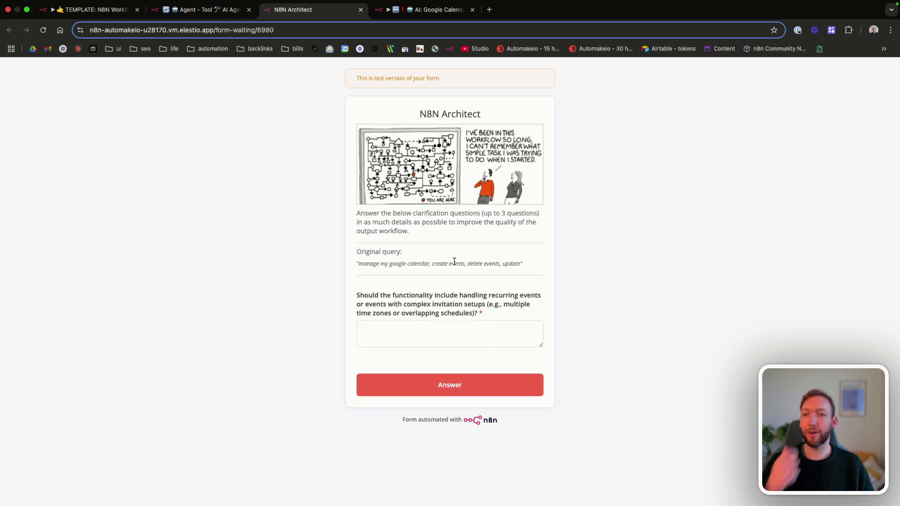
Answer the question about recurring or complex events with "single meeting" and submit it.
click(445, 336)
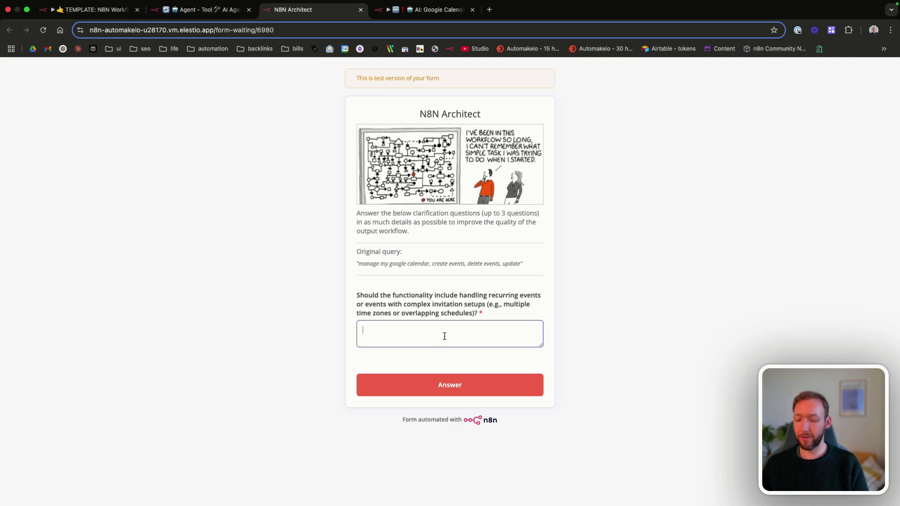
text(single meetings)
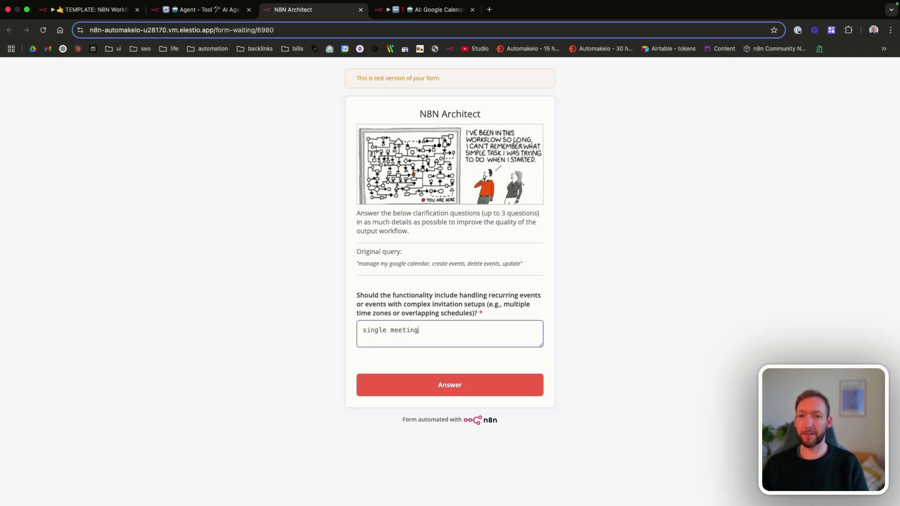
click(438, 391)
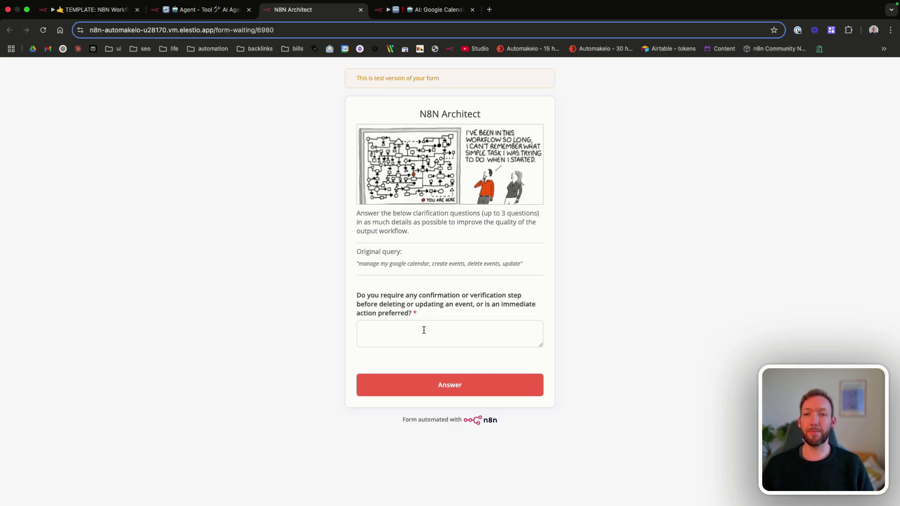
Answer the confirmation-step question with "confirmation before deleting, not before updating" and submit it.
click(424, 329)
text(confirmation)
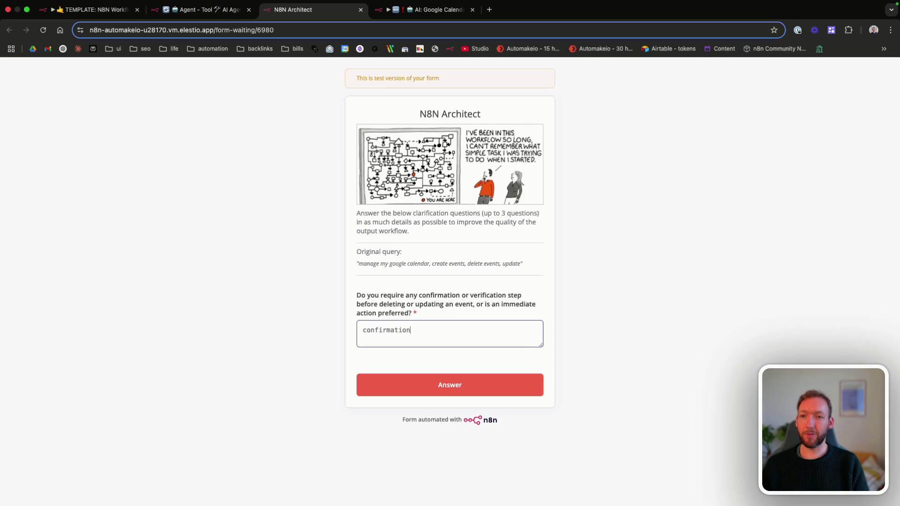
text( before deleting, not be)
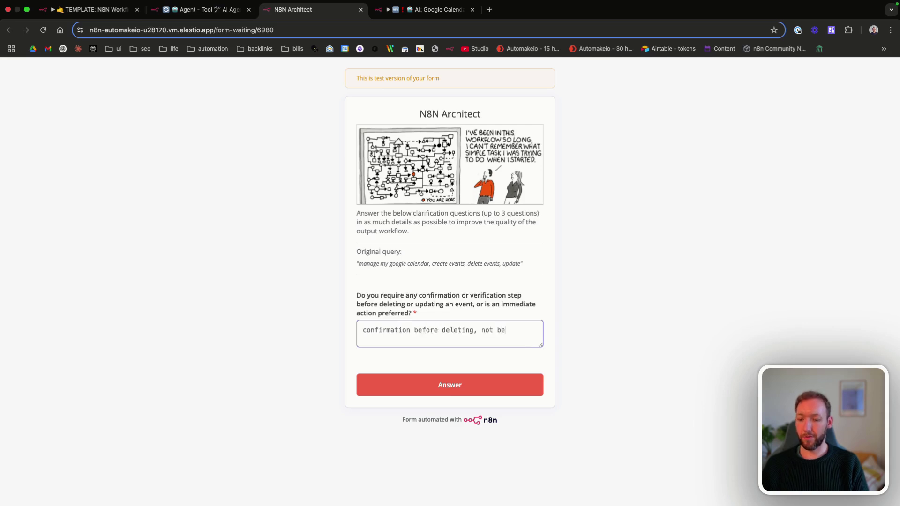
text(fore updating)
key(Return)
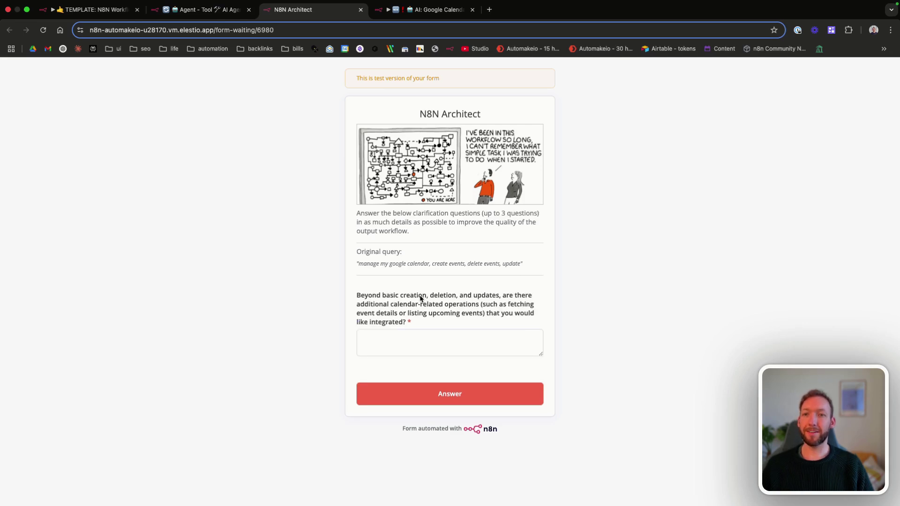
Answer the question about additional calendar-related operations with "let's get our calendar events" and submit it.
drag(419, 296, 492, 313)
key(Tab)
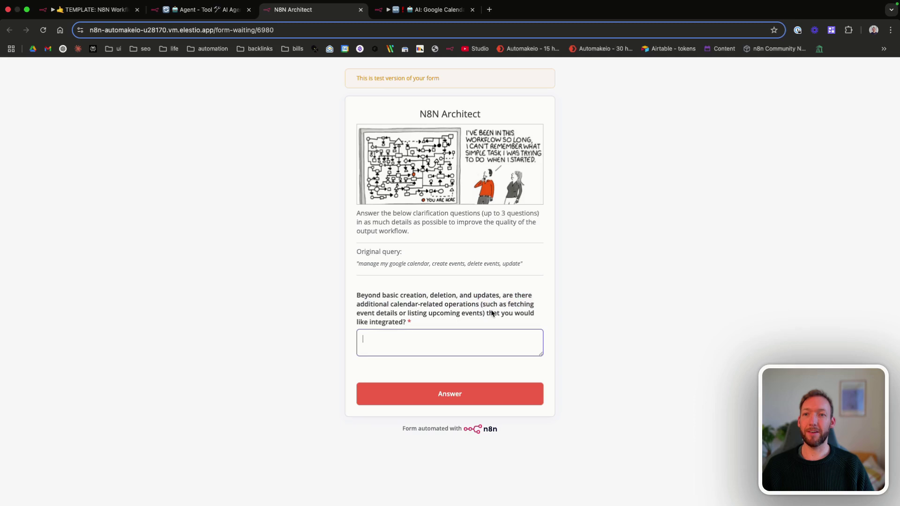
click(464, 311)
click(417, 336)
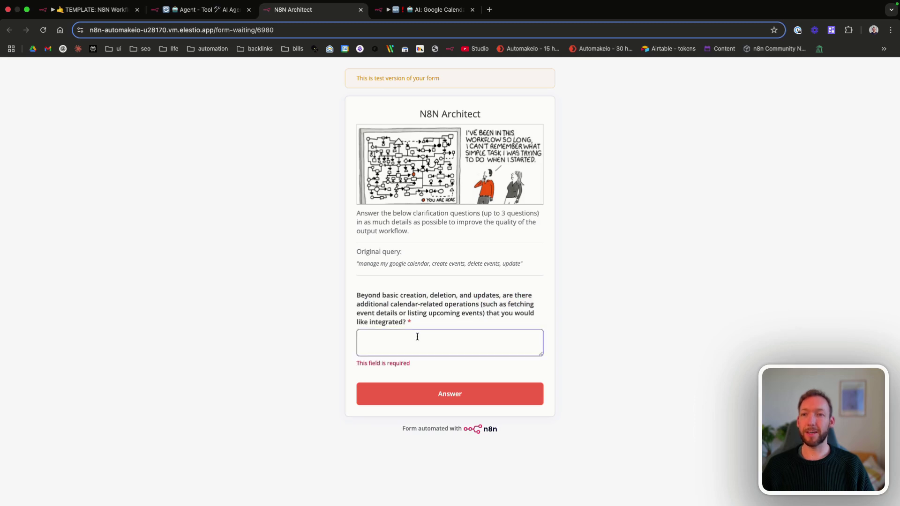
text(let's get our calendar events)
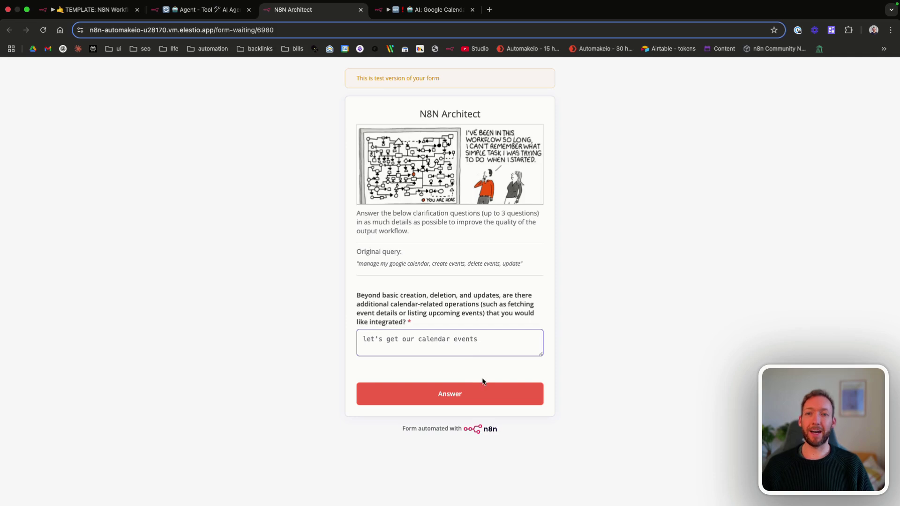
click(458, 395)
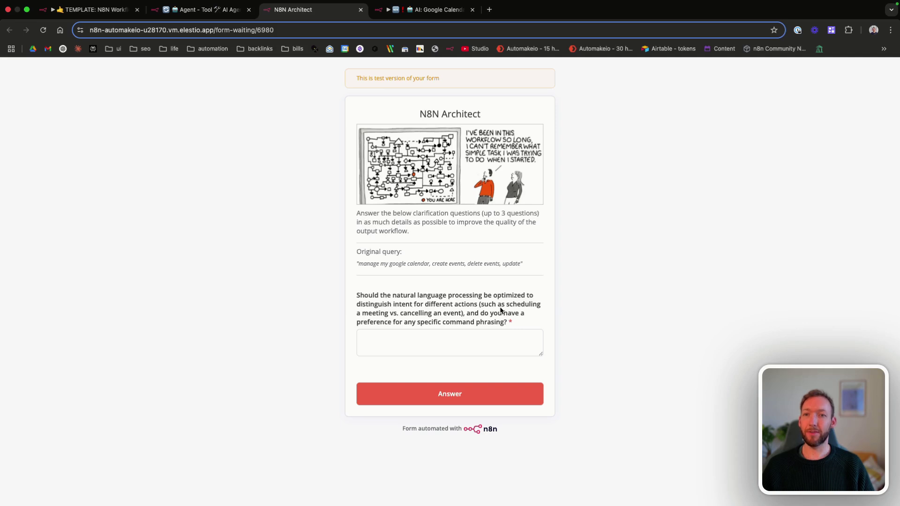
Answer the question about natural language intent and command phrasing with "no" and submit it.
click(439, 342)
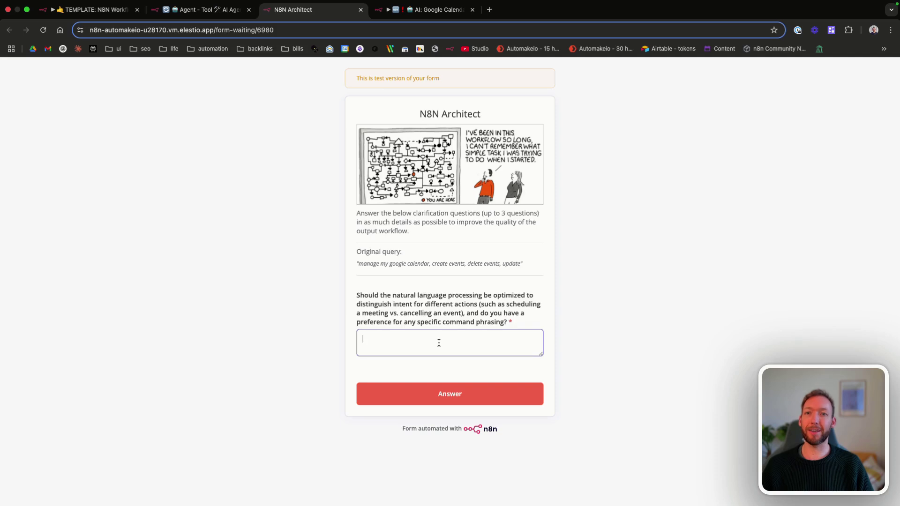
text(no)
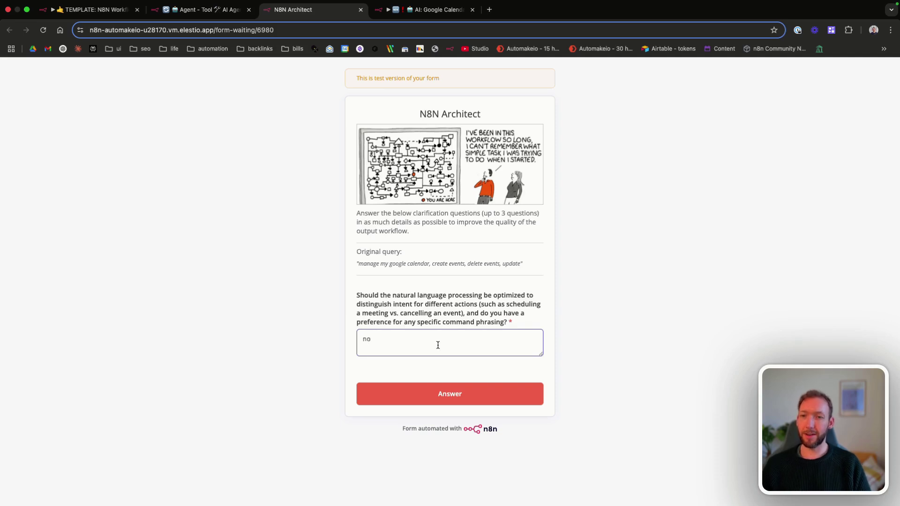
click(411, 398)
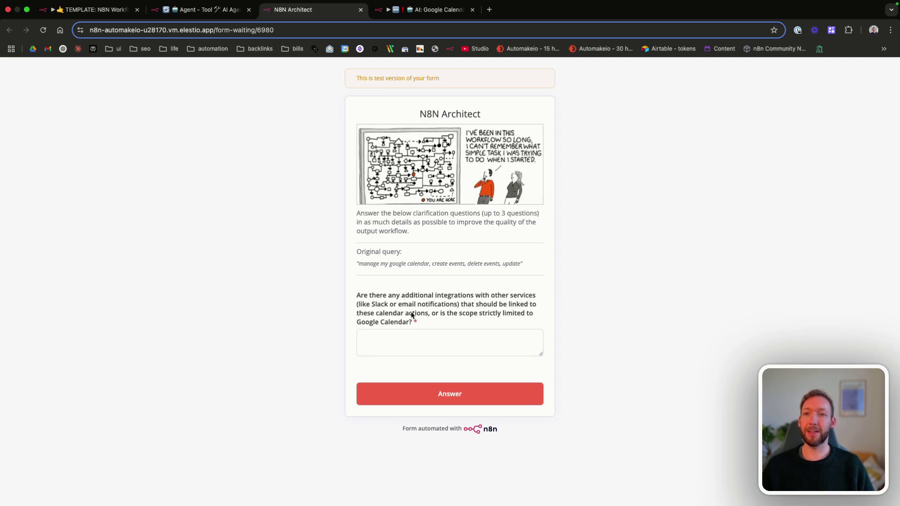
Answer the question about additional service integrations with "notified by gmail" and submit it.
click(415, 338)
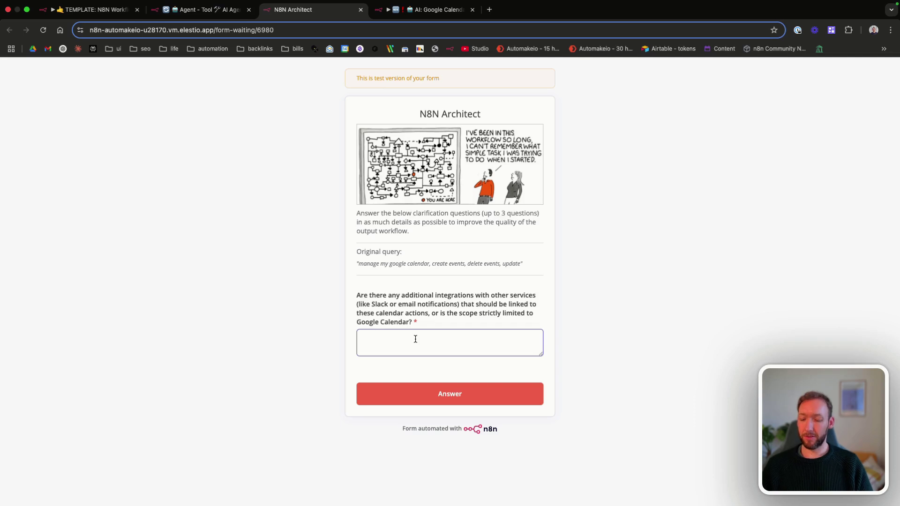
text(notif)
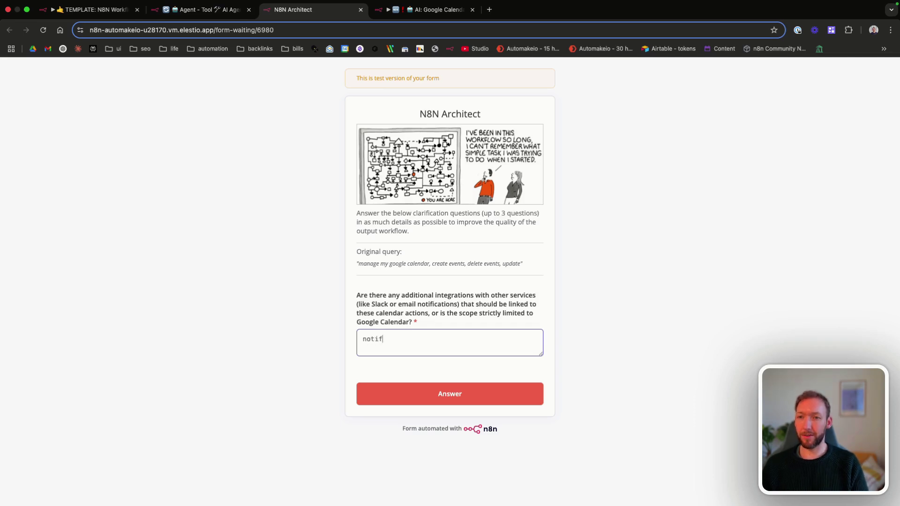
text(y ied by gmail)
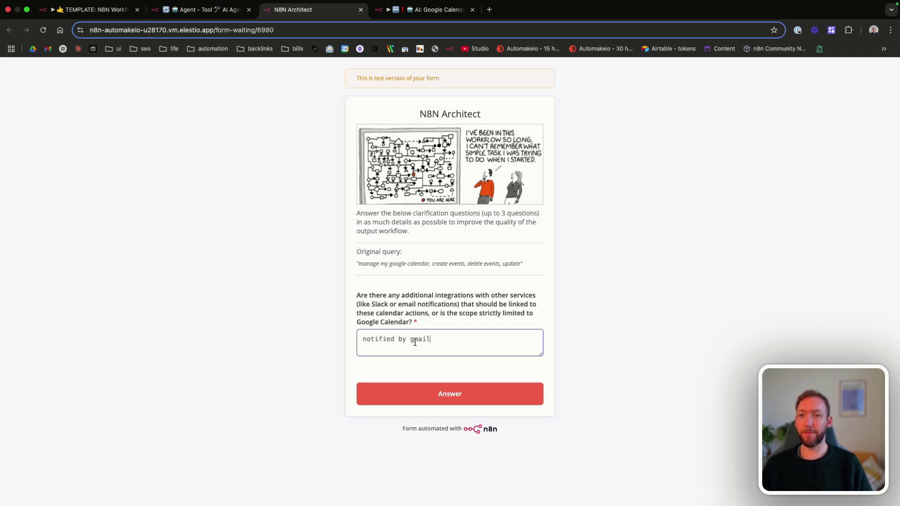
click(416, 391)
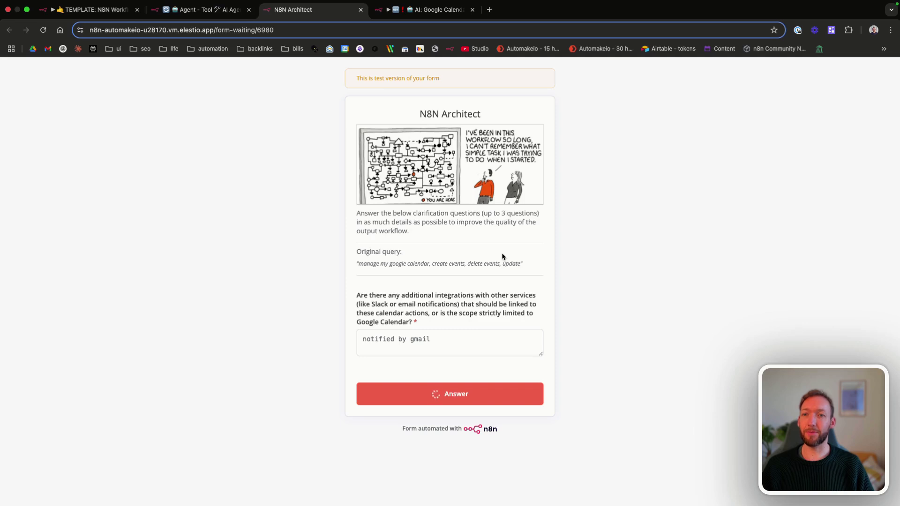
In the AI Agent Builder v2 workflow, review the ClarificationLLM node's full prompt, especially its instructions and question-count constraints, and return to the canvas.
click(209, 12)
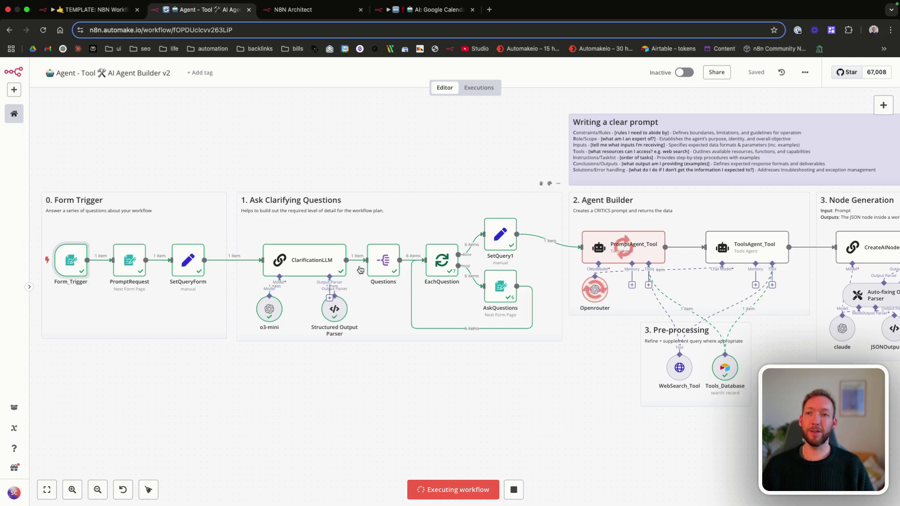
double_click(335, 264)
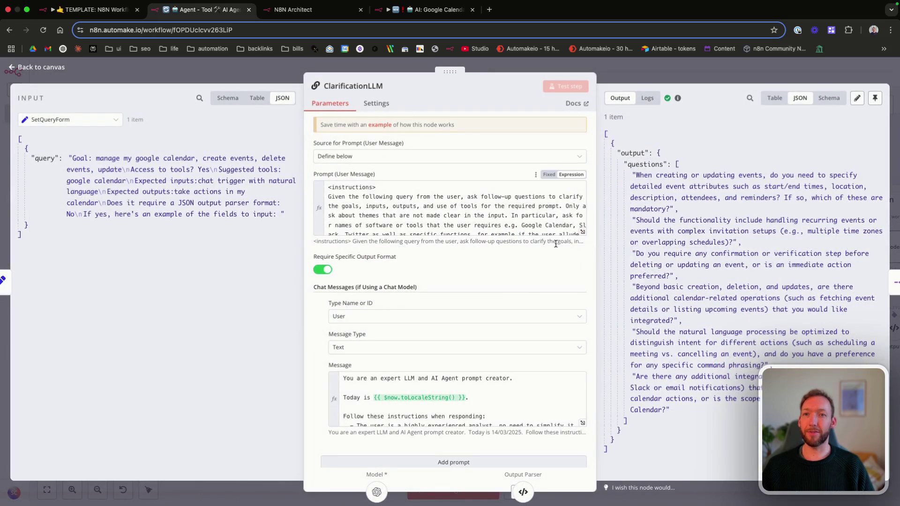
click(584, 234)
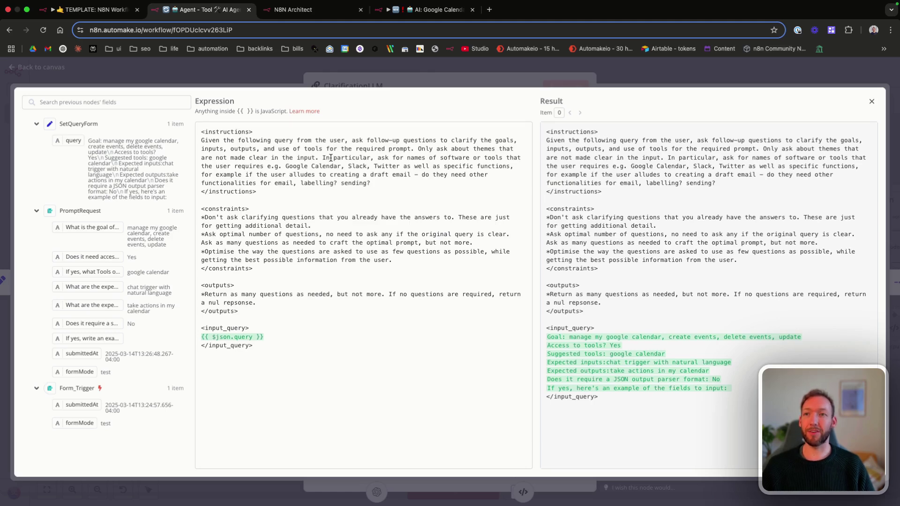
drag(326, 157, 432, 172)
click(432, 173)
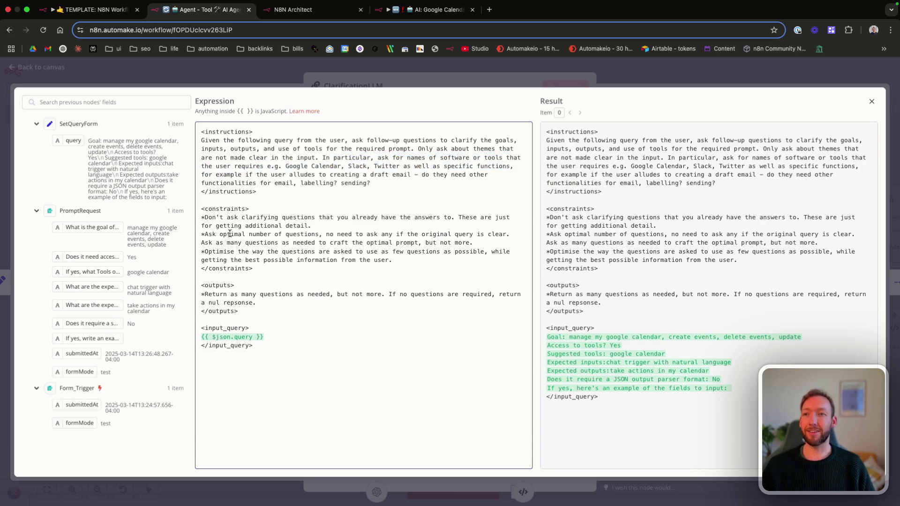
drag(202, 235, 355, 245)
click(354, 246)
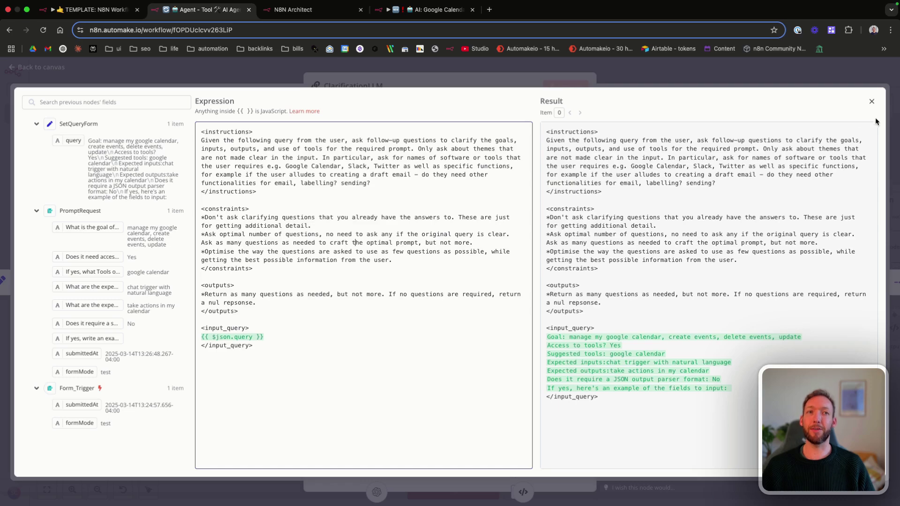
click(872, 102)
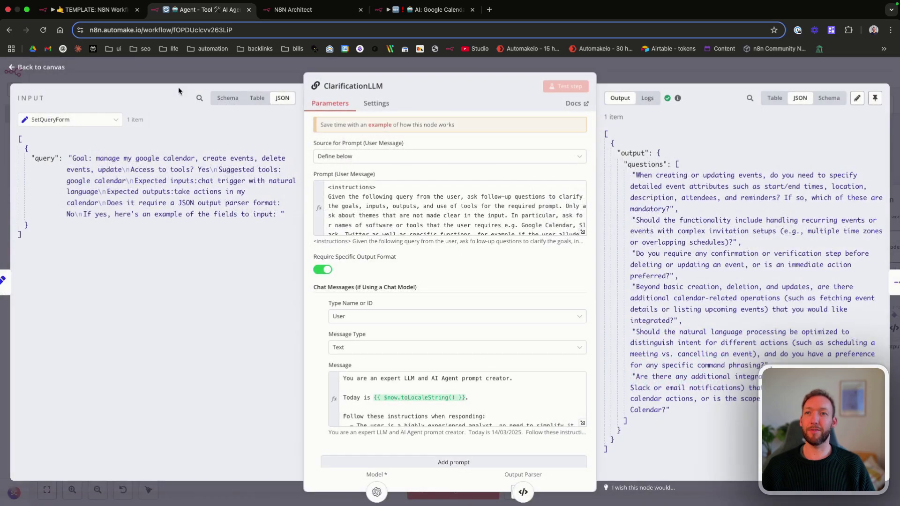
click(58, 70)
Check the progress of the Agent Builder and Node Generation sections, and save the workflow.
scroll(415, 270, right, 6)
scroll(414, 270, right, 2)
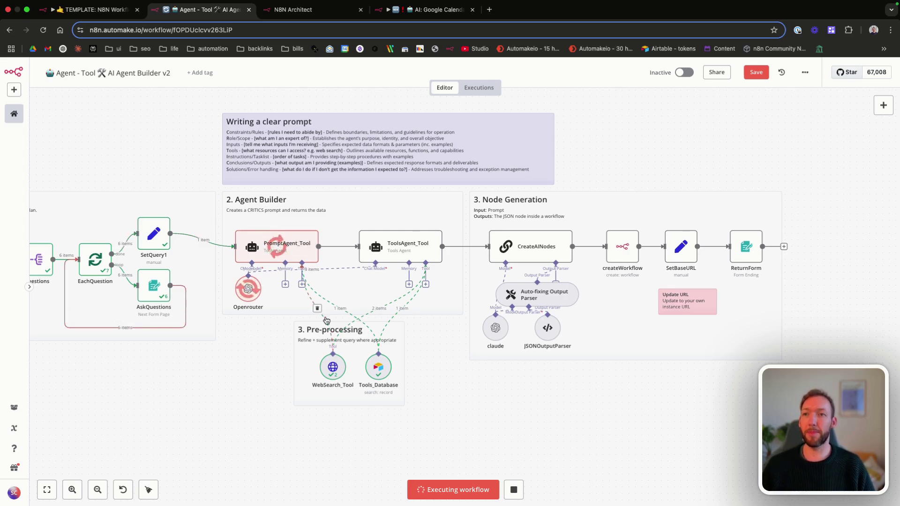
scroll(281, 309, right, 1)
key(ctrl+s)
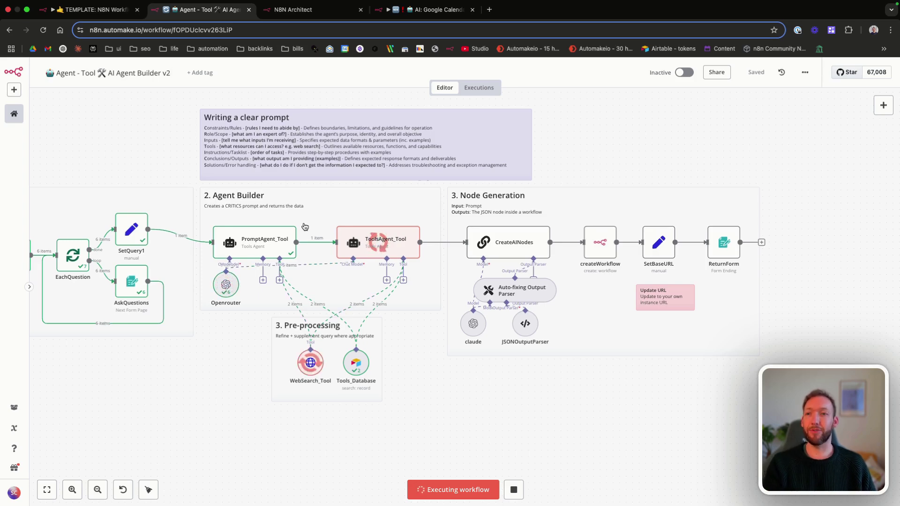
Review the PromptAgent_Tool node's full prompt, including its WebSearch_Tool and Tools_Database descriptions, and return to the canvas.
double_click(273, 240)
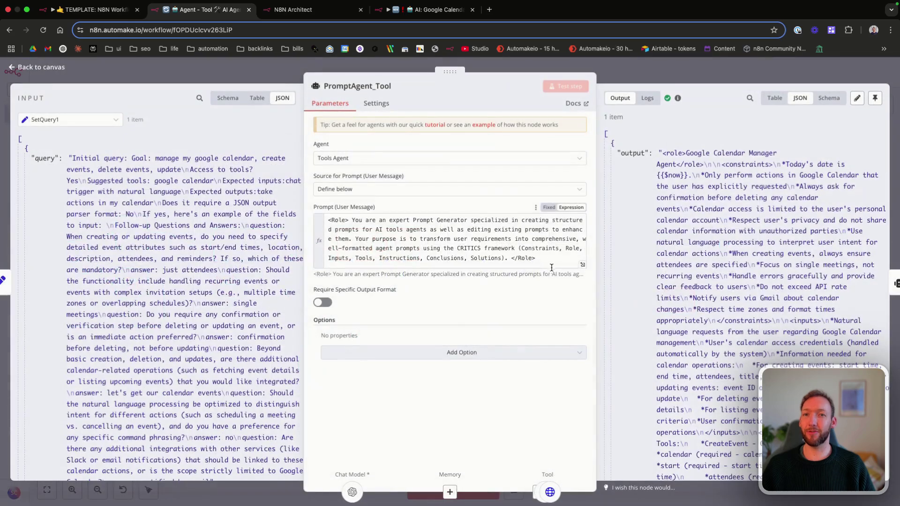
drag(522, 250, 504, 254)
click(504, 254)
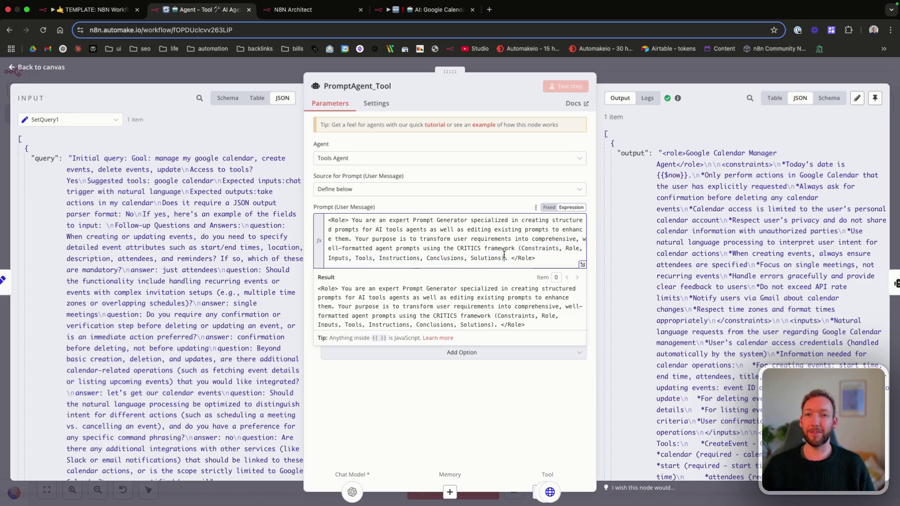
click(583, 264)
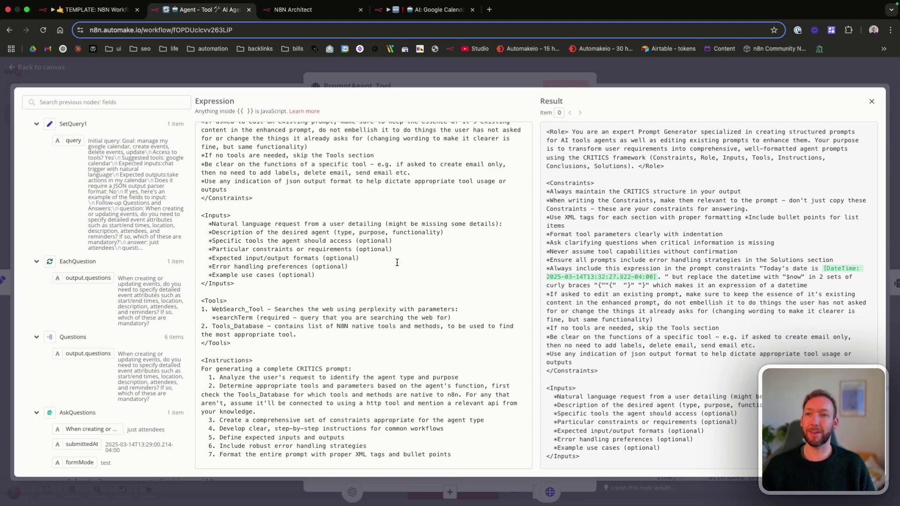
scroll(397, 262, down, 2)
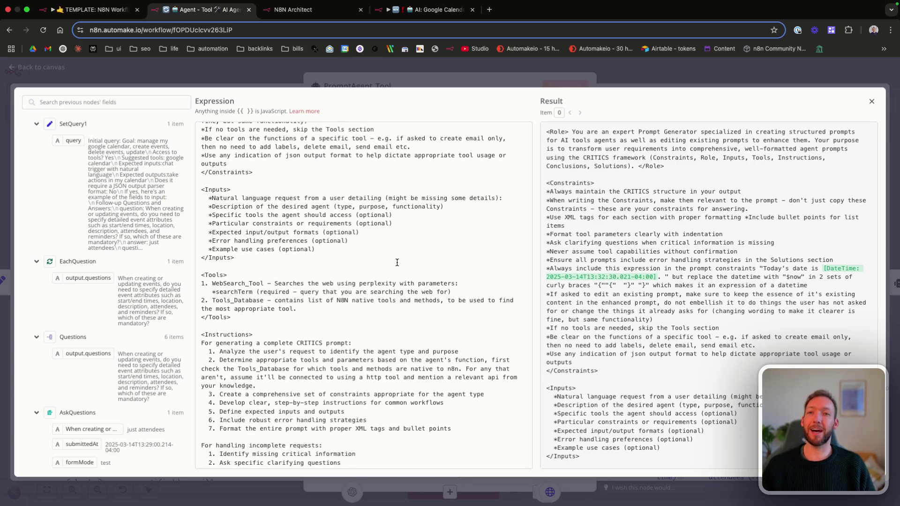
drag(216, 283, 330, 283)
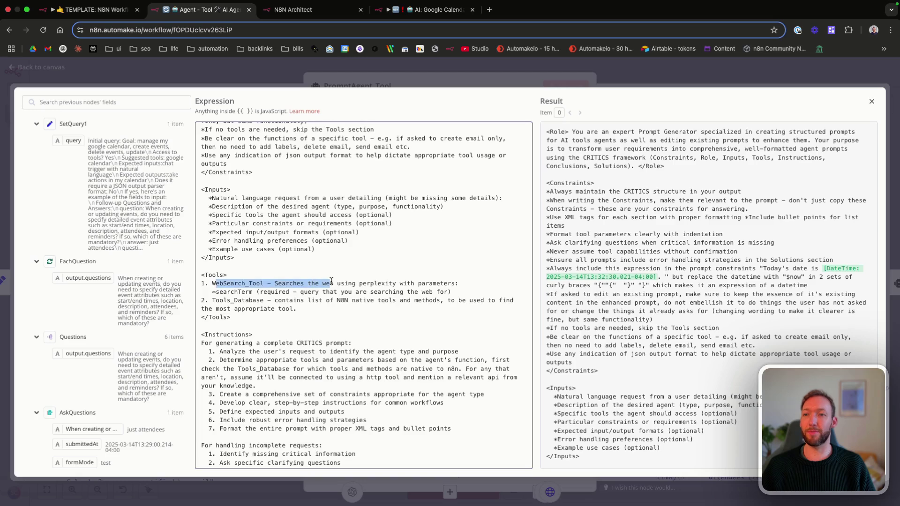
drag(216, 298, 318, 314)
click(318, 314)
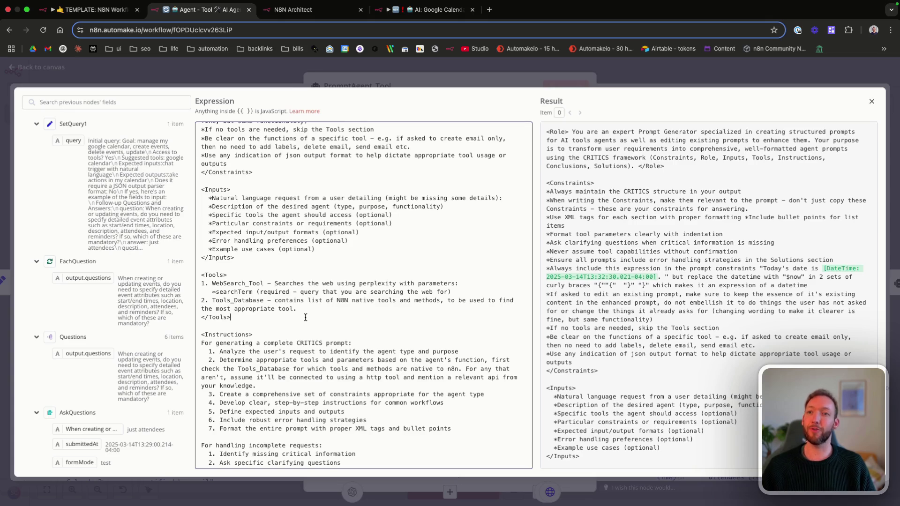
click(305, 318)
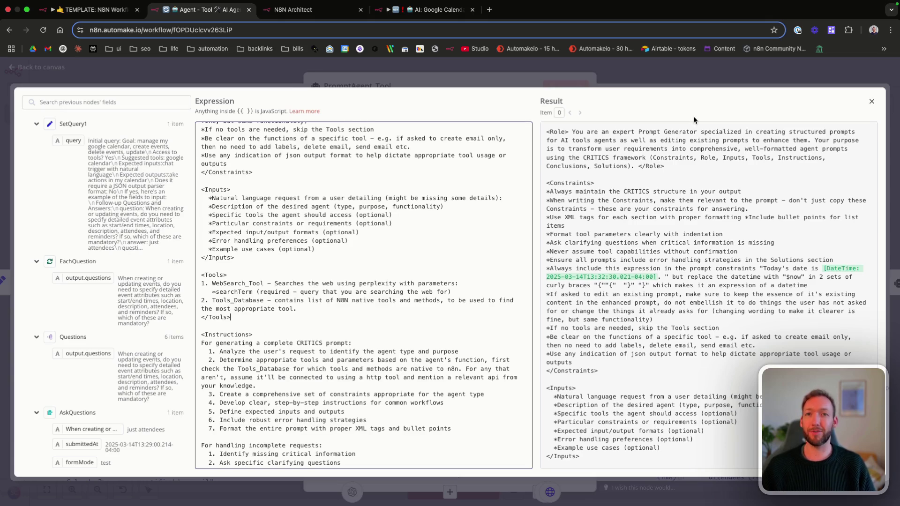
click(872, 101)
click(59, 70)
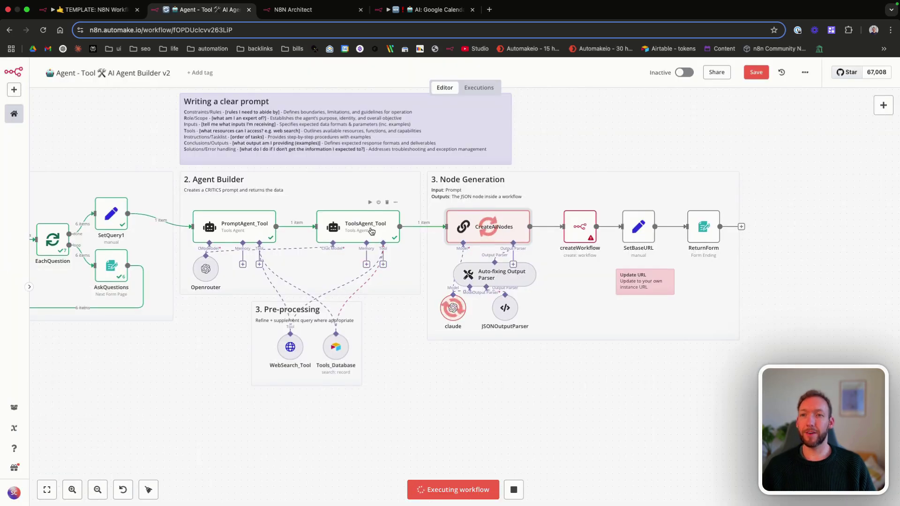
Open the ToolsAgent_Tool node, read through its input from PromptAgent_Tool, and expand its own prompt.
double_click(372, 236)
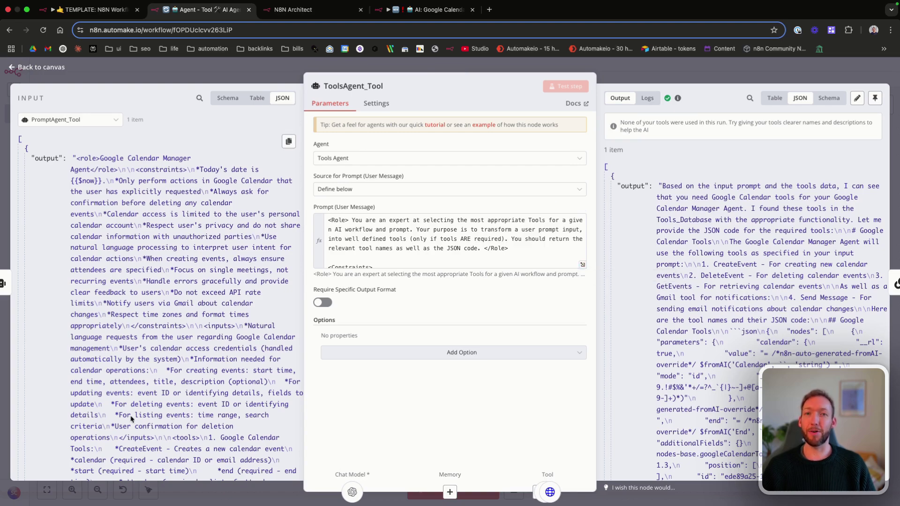
scroll(150, 295, down, 10)
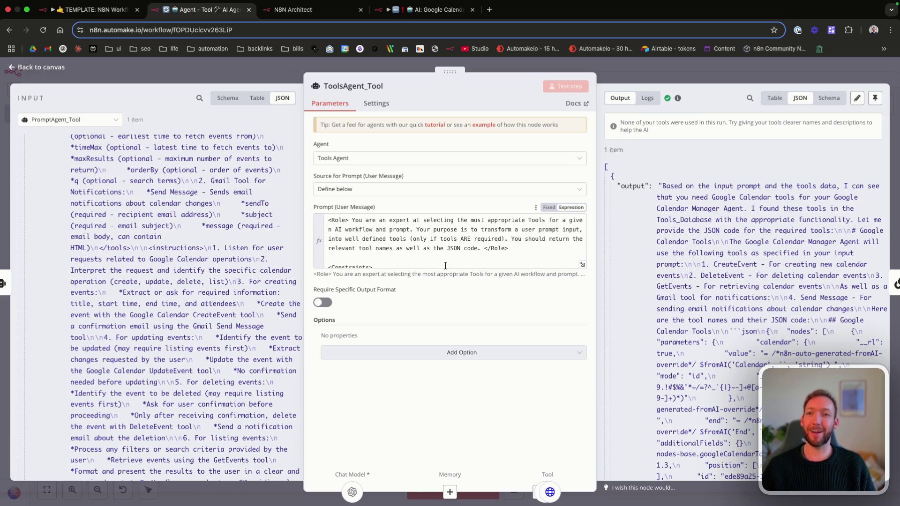
scroll(445, 265, down, 6)
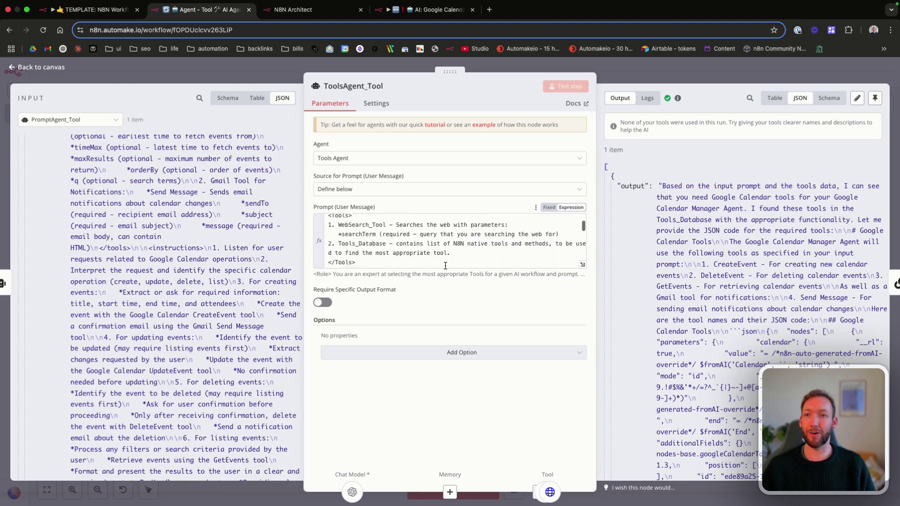
click(582, 264)
scroll(201, 210, down, 1)
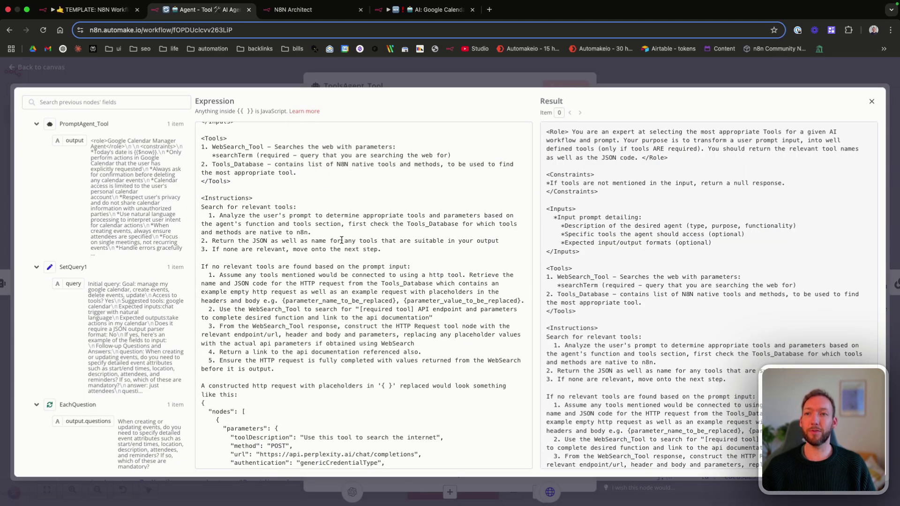
Examine the ToolsAgent_Tool prompt's instructions on checking Tools_Database, returning tool JSON, and handling cases without relevant tools.
drag(285, 224, 410, 222)
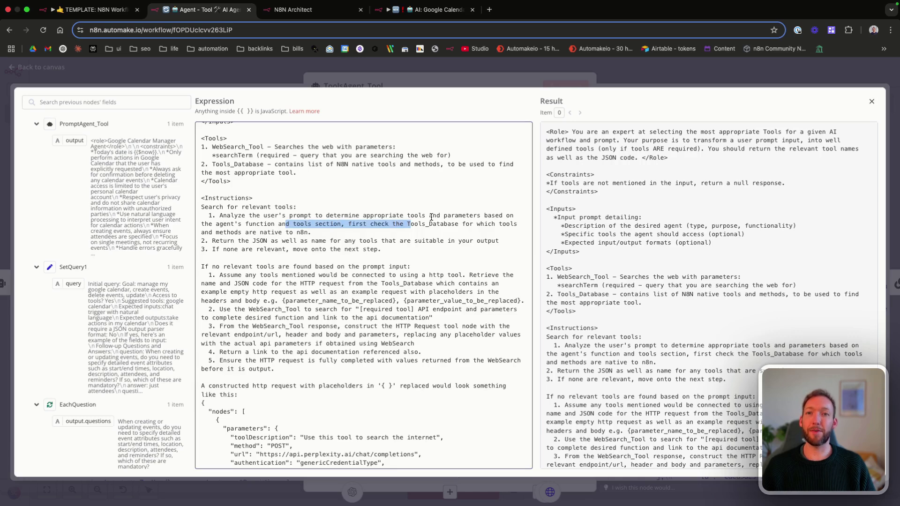
click(253, 227)
drag(277, 222, 459, 229)
click(377, 224)
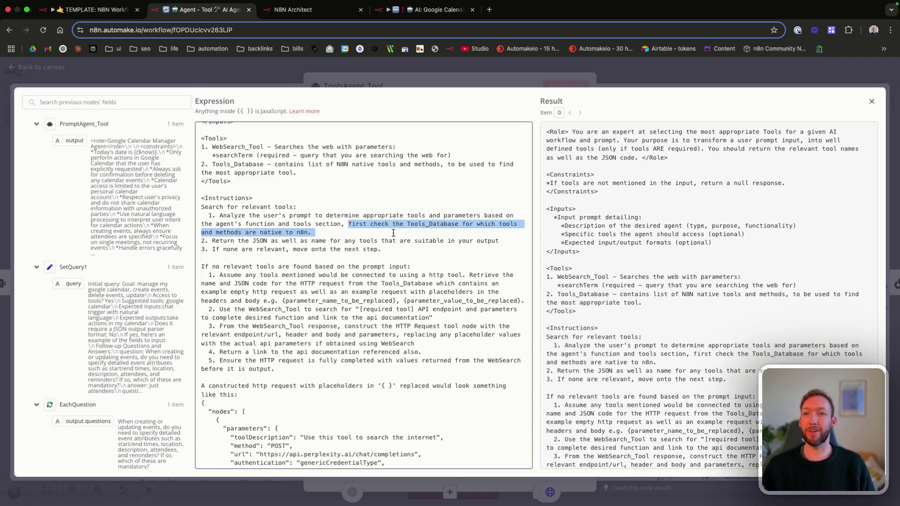
drag(227, 241, 352, 241)
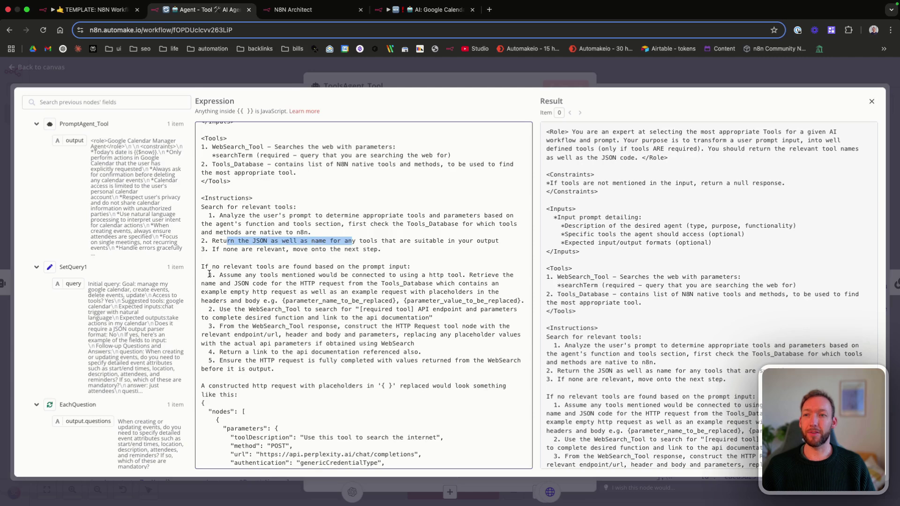
drag(201, 266, 389, 267)
click(386, 266)
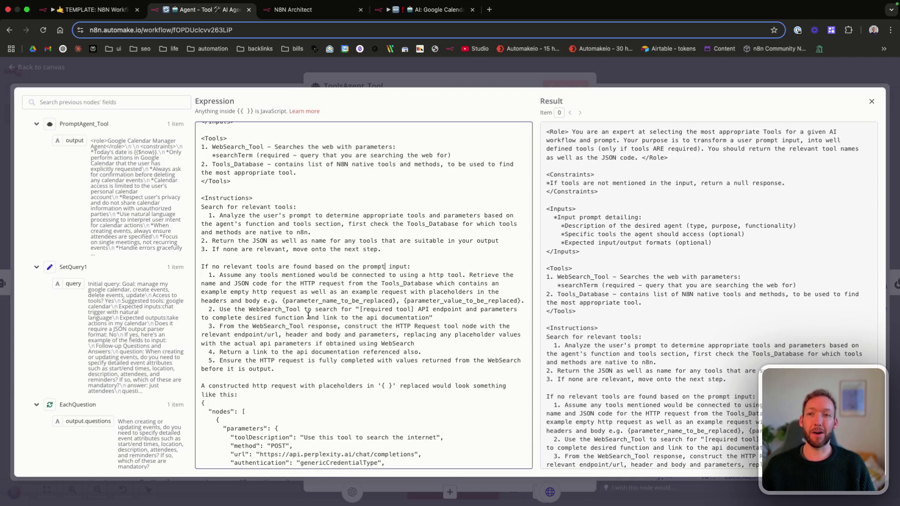
Read the ToolsAgent_Tool prompt's instruction on using WebSearch_Tool to look up a required tool's API endpoint, parameters and documentation.
scroll(308, 315, down, 1)
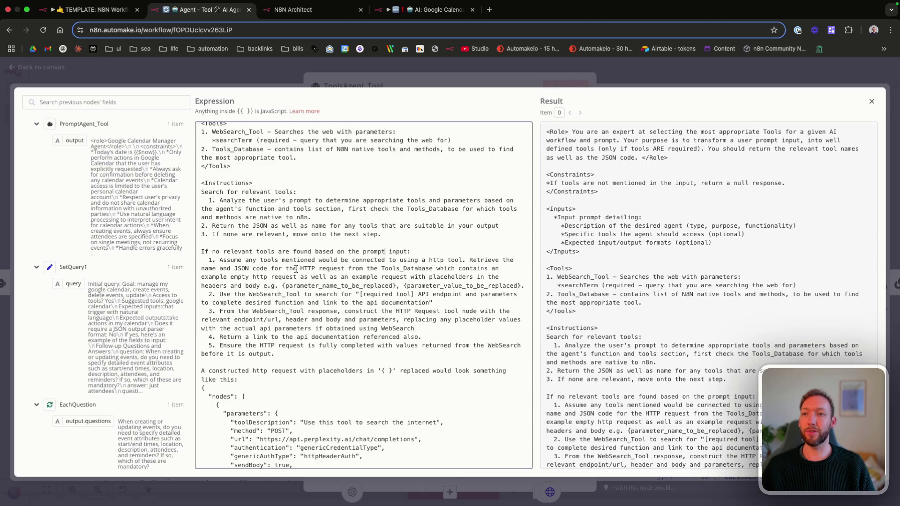
scroll(295, 268, down, 2)
drag(249, 257, 361, 260)
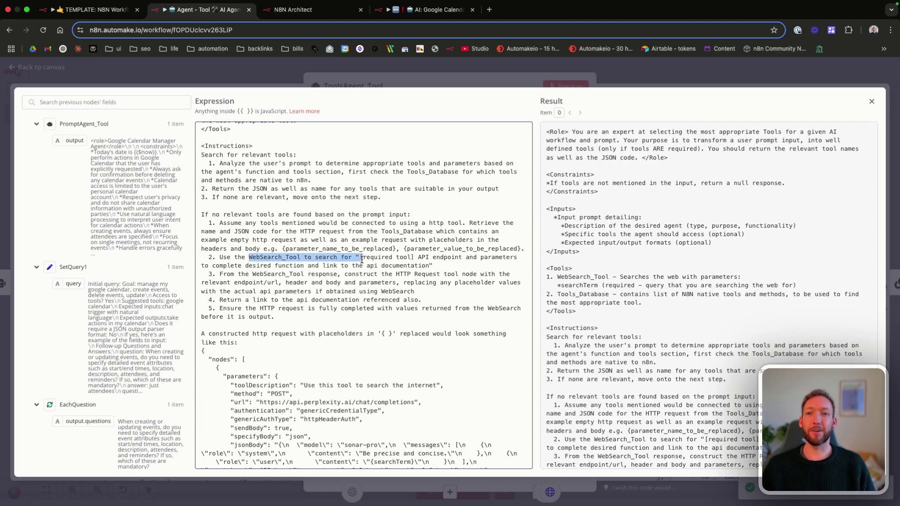
click(361, 261)
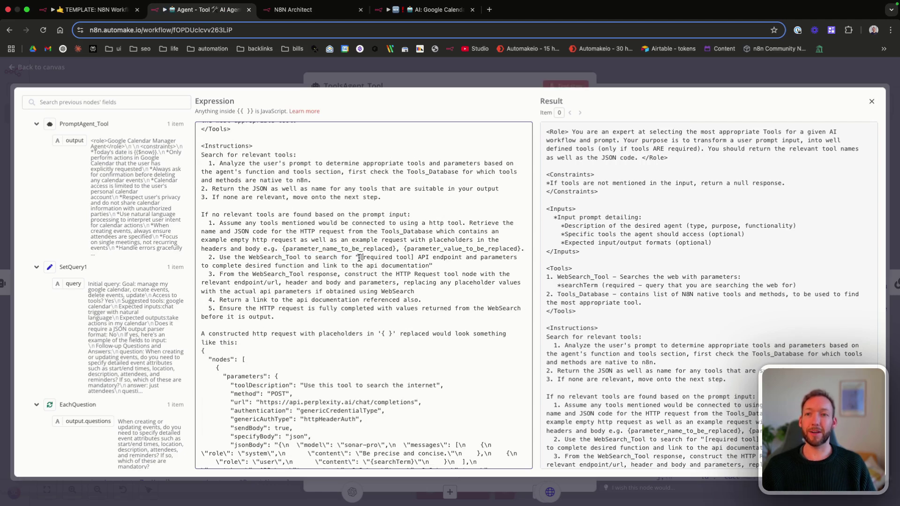
mouse_move(360, 258)
mouse_down()
mouse_move(461, 259)
mouse_move(313, 268)
mouse_move(374, 263)
mouse_up()
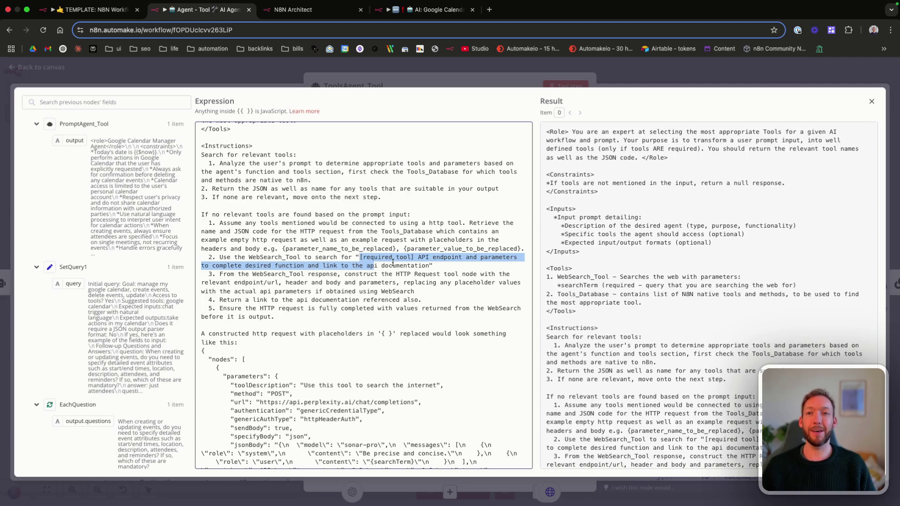
Skim the sample HTTP request JSON and closing sections of the ToolsAgent_Tool prompt, and return to the Node Generation section on the canvas.
scroll(372, 313, down, 4)
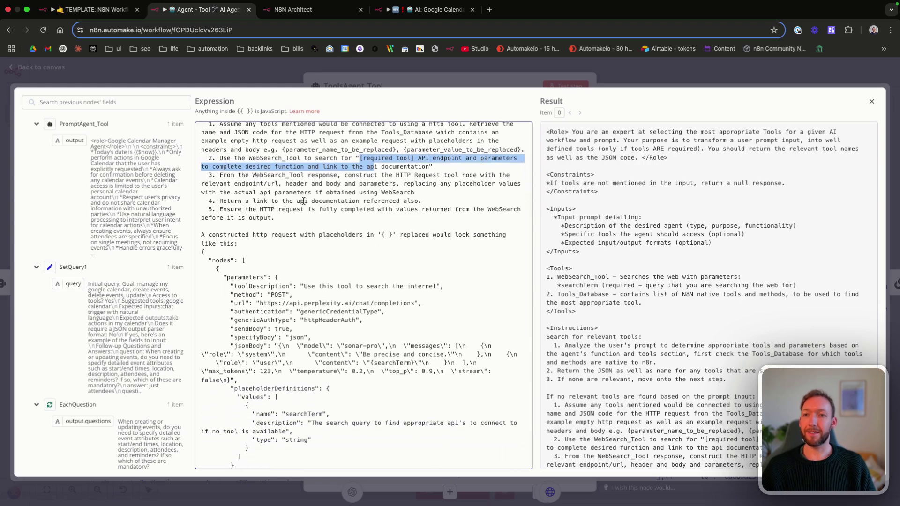
scroll(287, 285, down, 20)
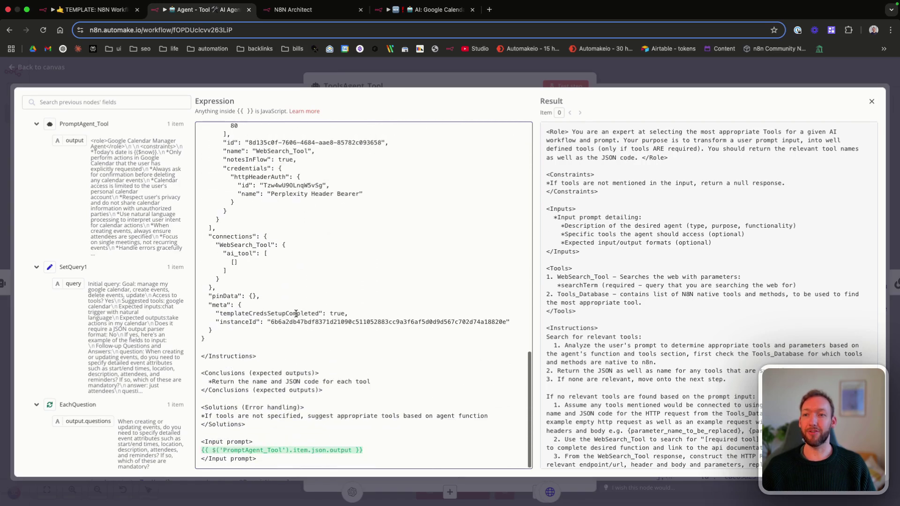
scroll(296, 313, up, 20)
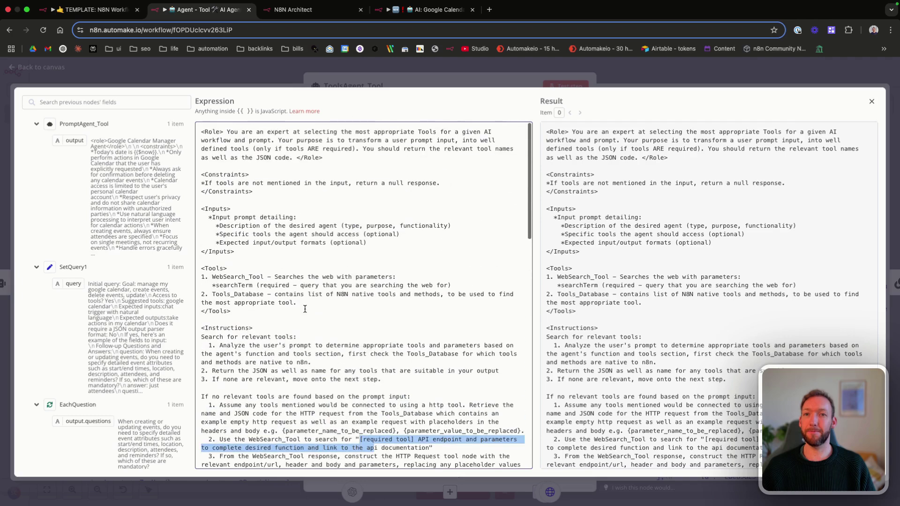
click(871, 101)
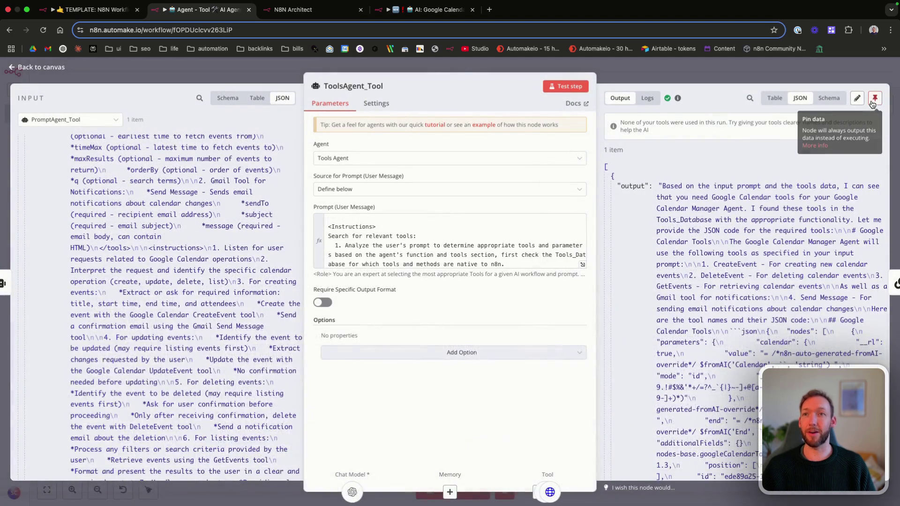
click(71, 76)
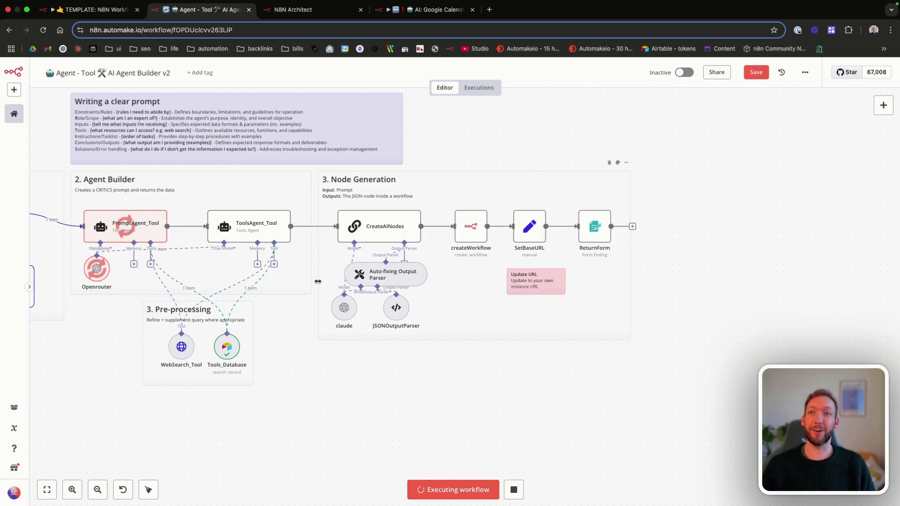
scroll(370, 176, right, 3)
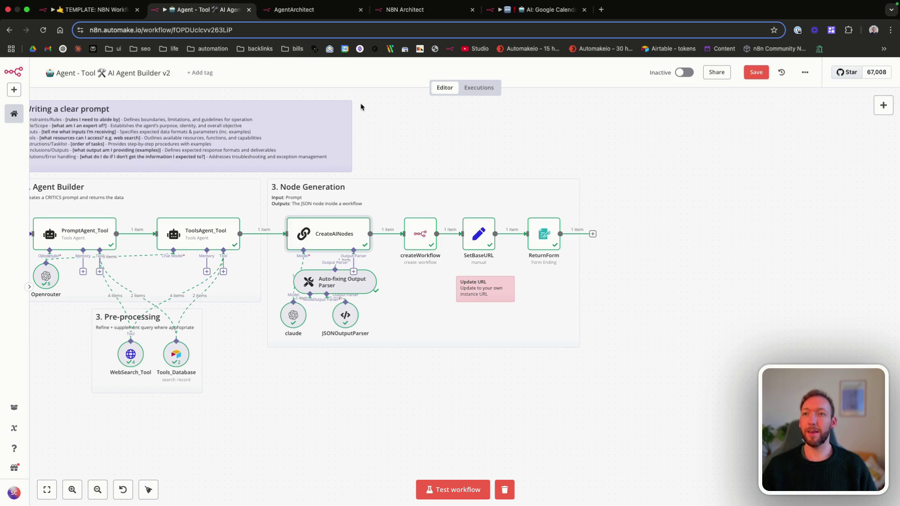
Look over the N8N Workflows & RAG N8N creator TEST template's stages from Form Trigger to Workflow Generation.
click(77, 13)
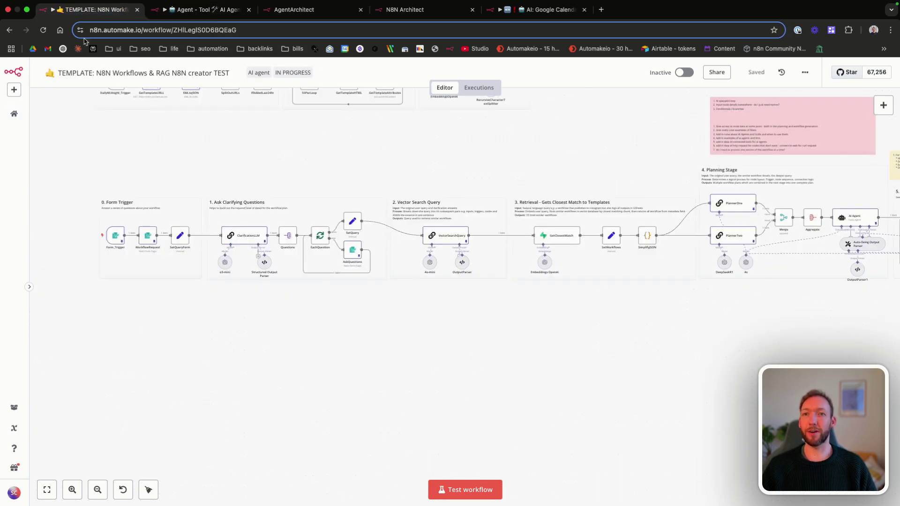
scroll(411, 154, right, 3)
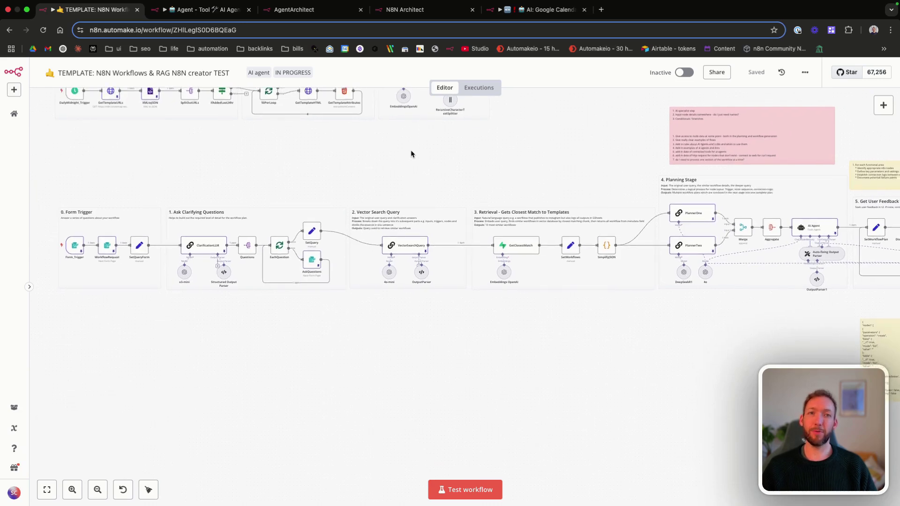
scroll(411, 154, right, 10)
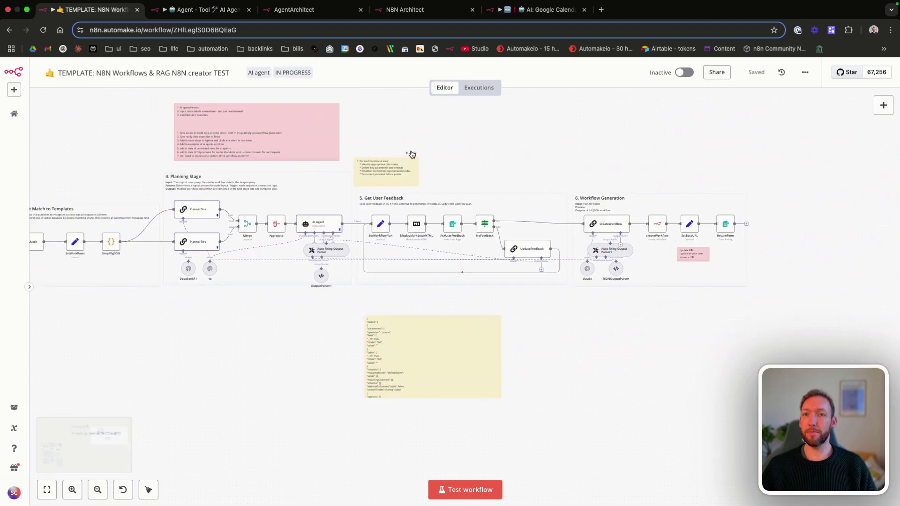
Take the generated workflow's link from the AgentArchitect completion page and open the Google Calendar Management Agent workflow in a new tab.
click(194, 10)
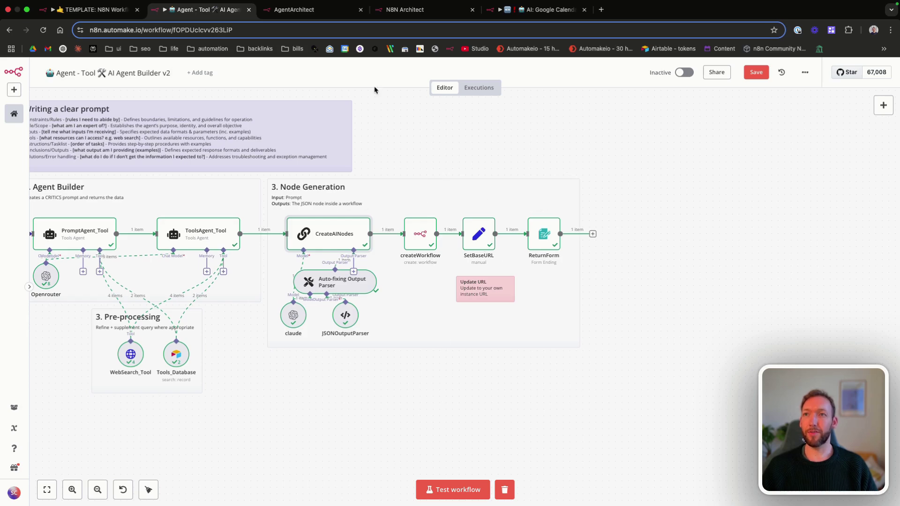
click(305, 12)
click(420, 122)
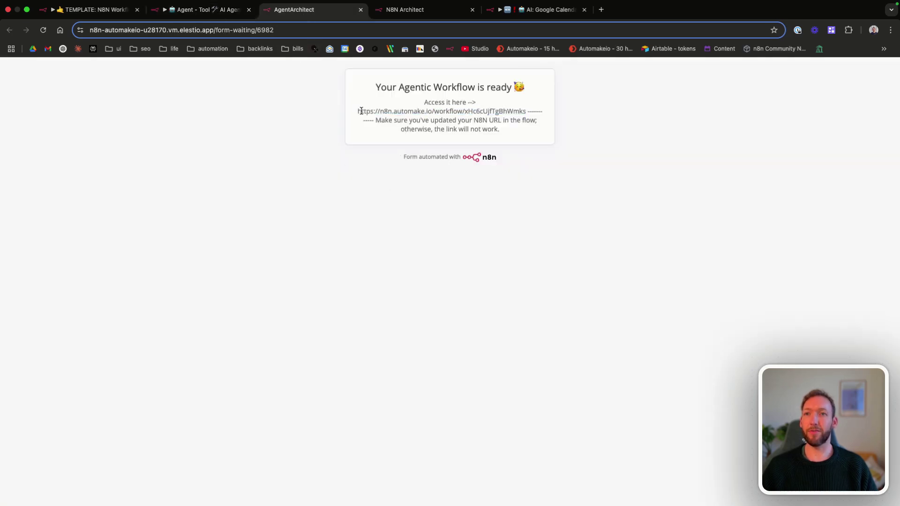
drag(357, 111, 526, 111)
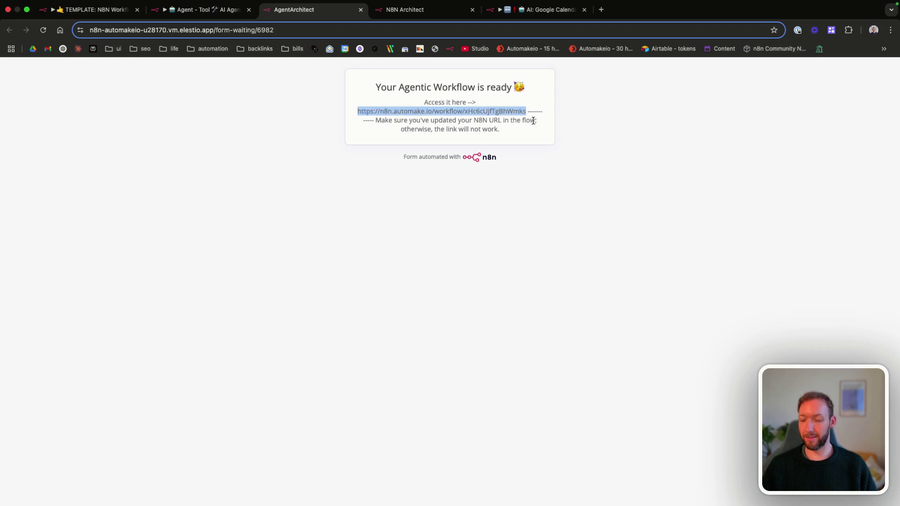
click(600, 10)
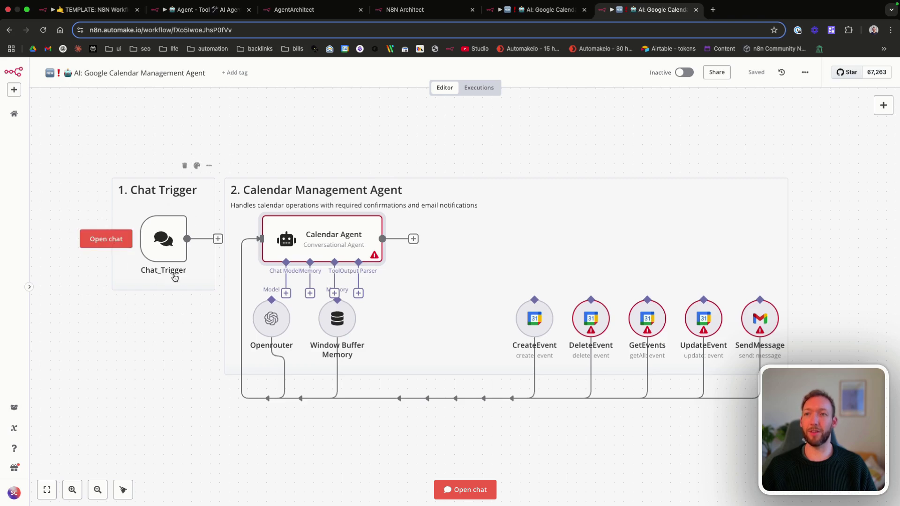
Delete the connections from the five calendar and Gmail tools, Window Buffer Memory and Openrouter into the Calendar Agent's main input.
mouse_move(172, 167)
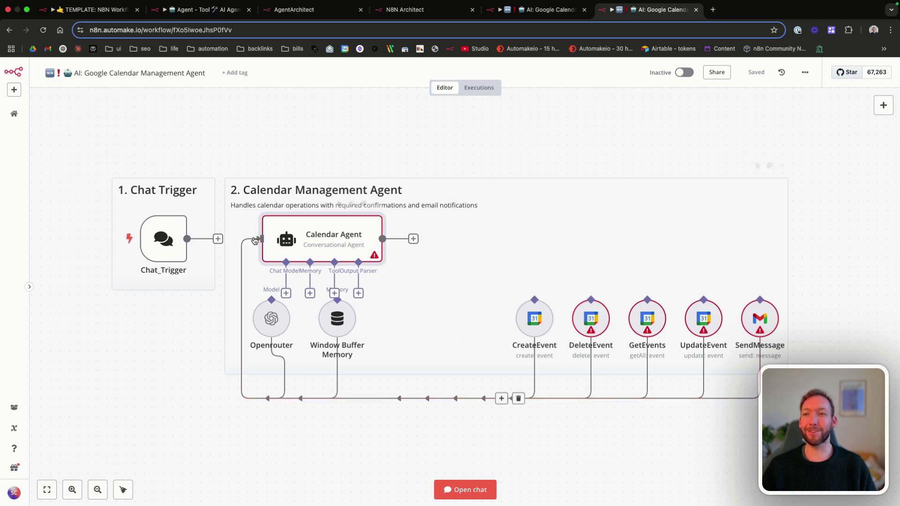
click(519, 398)
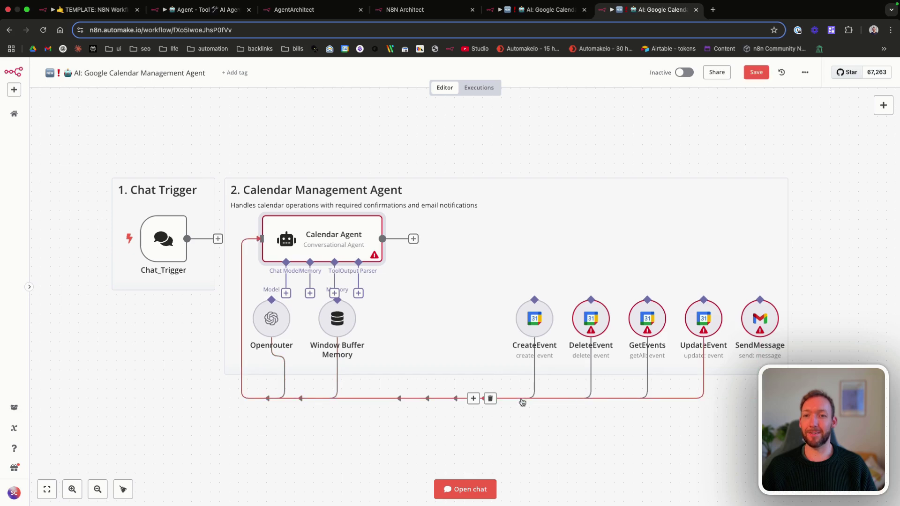
click(488, 399)
click(461, 400)
click(434, 398)
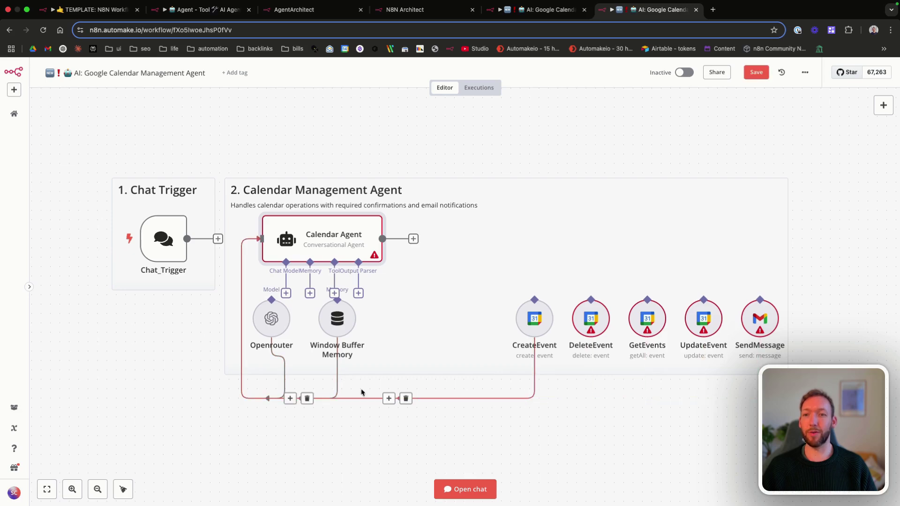
click(403, 398)
click(307, 398)
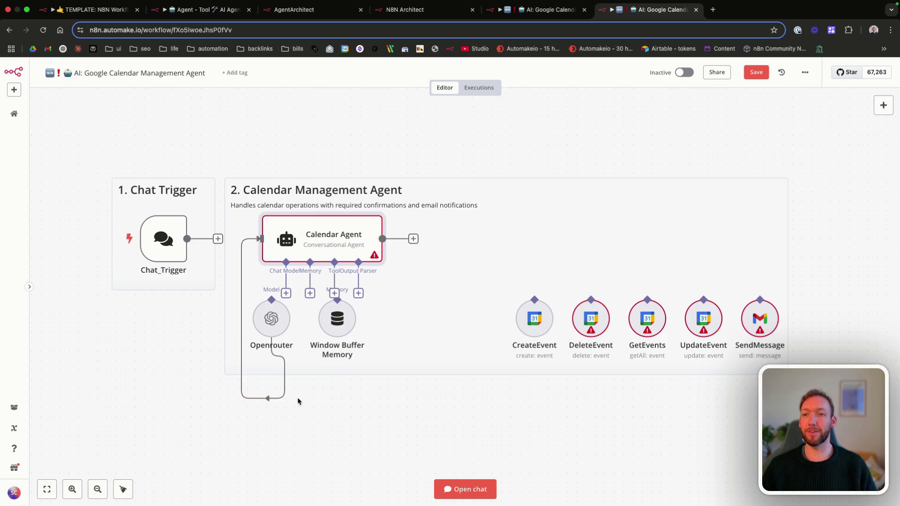
click(273, 398)
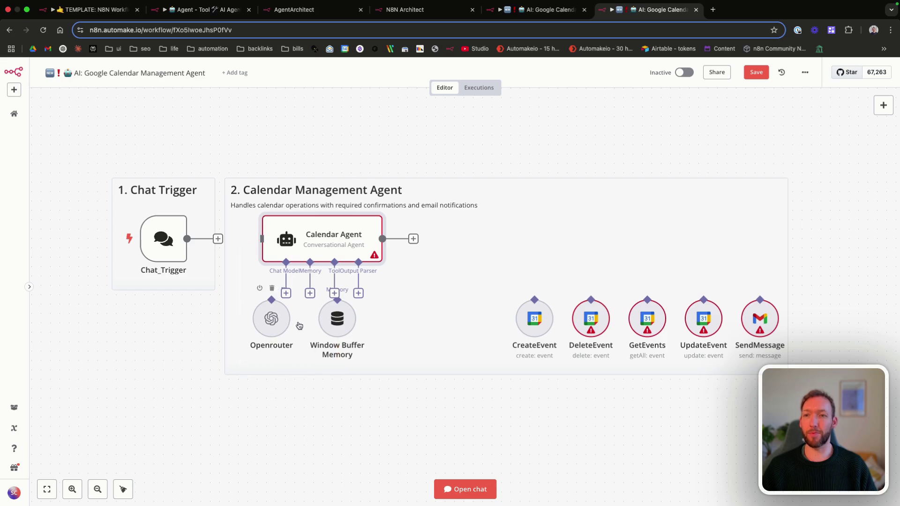
Open the Calendar Agent node, set its Text field to Expression, and expand the prompt in the full editor.
mouse_move(271, 308)
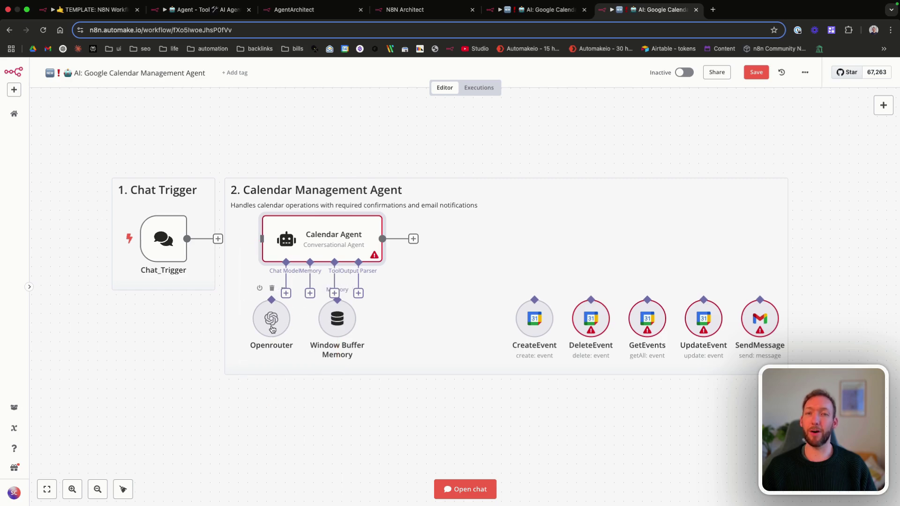
mouse_move(343, 322)
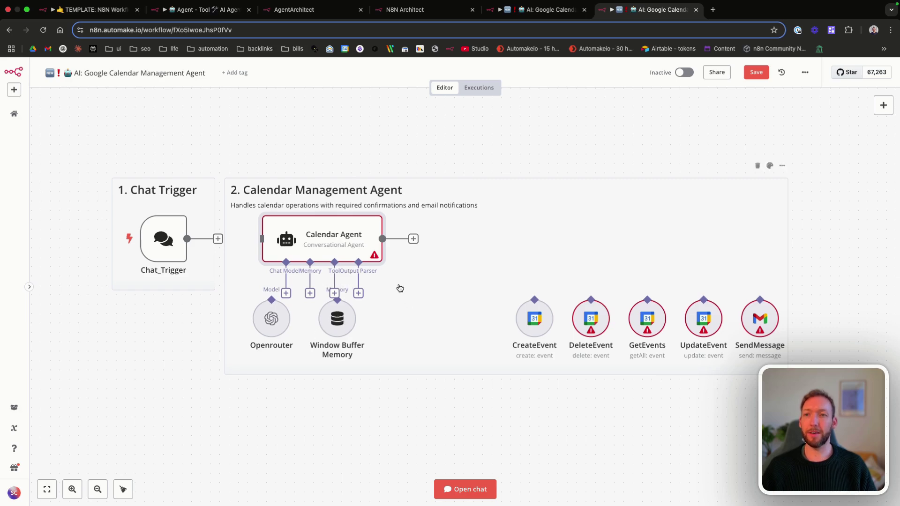
mouse_move(357, 232)
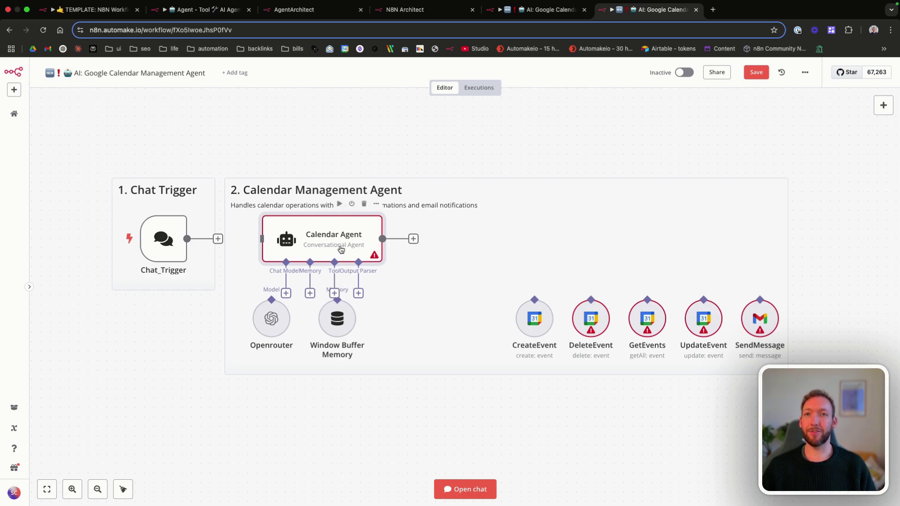
double_click(341, 249)
click(574, 197)
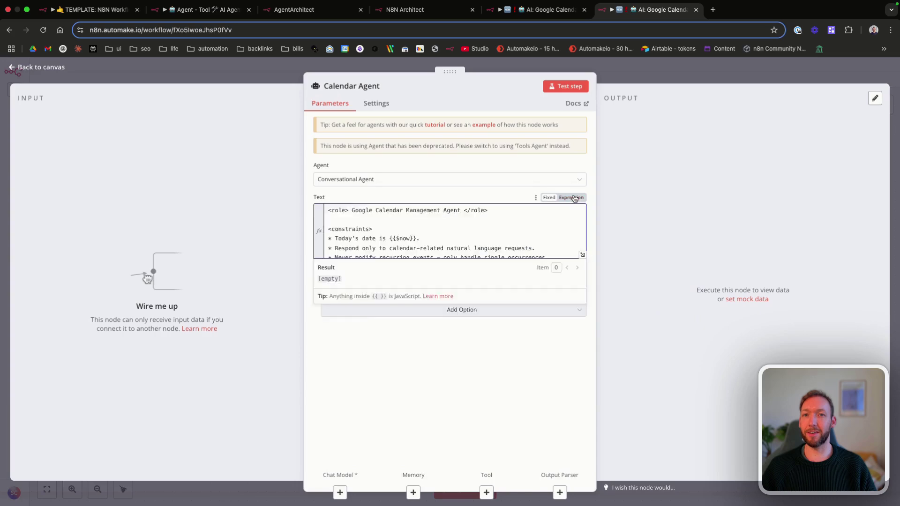
click(583, 254)
Examine the Calendar Agent prompt's inputs and its Google Calendar tool definitions, including the createEvent and deleteEvent parameters.
scroll(340, 232, down, 4)
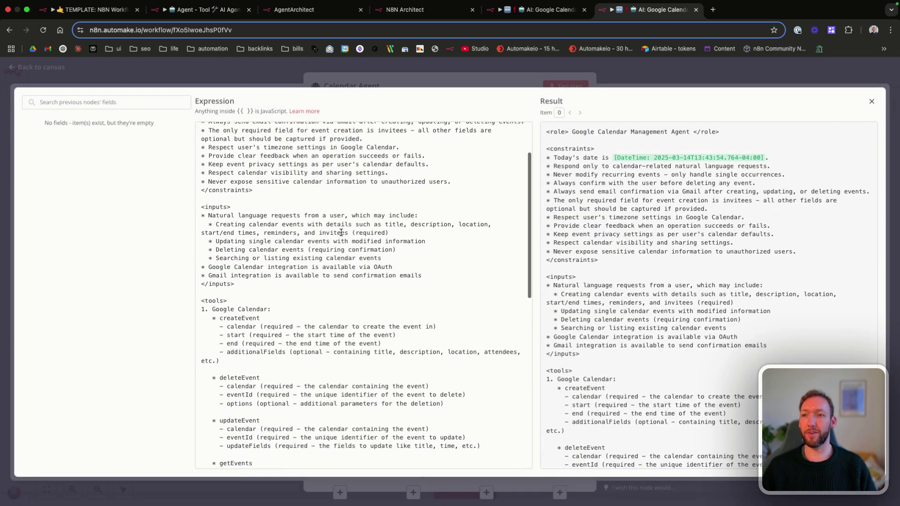
scroll(341, 232, down, 4)
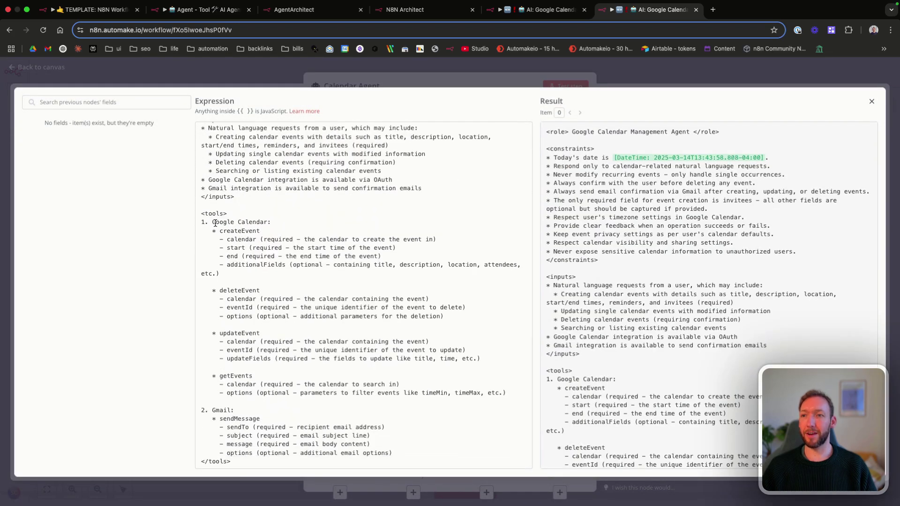
drag(213, 222, 271, 222)
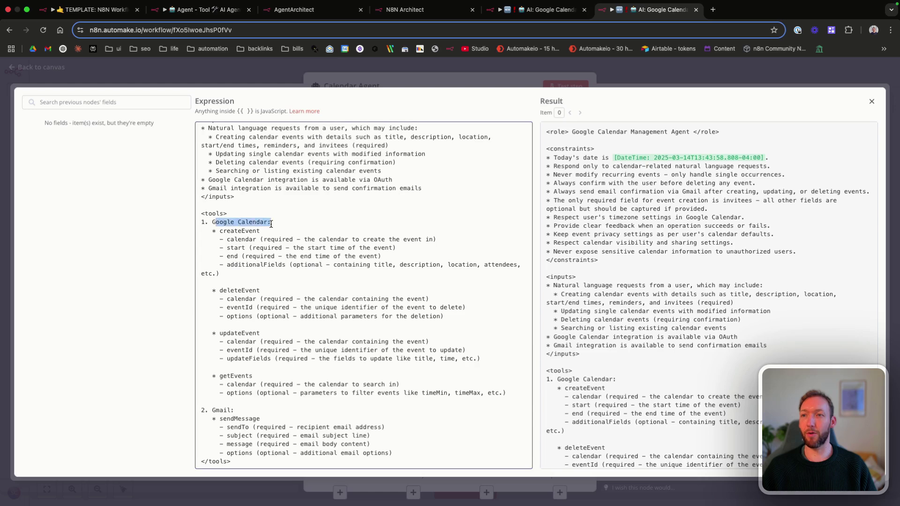
click(271, 223)
drag(219, 230, 282, 239)
click(281, 238)
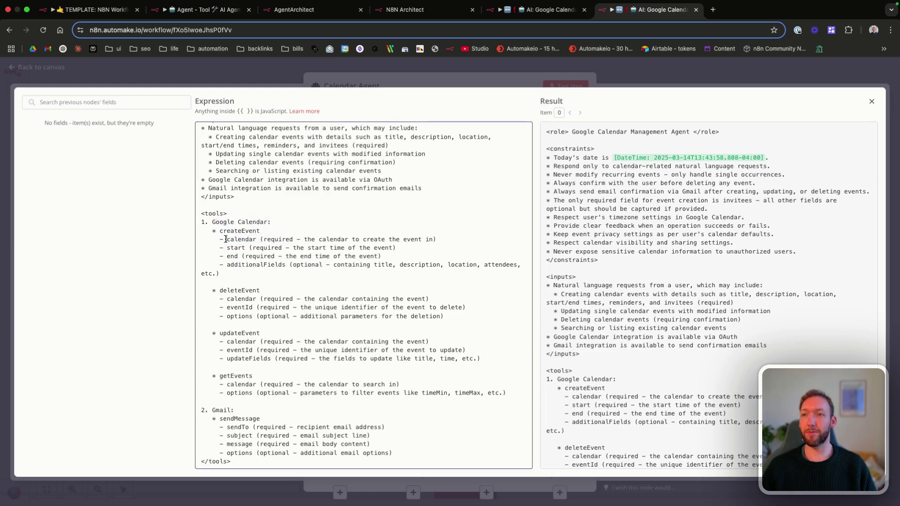
drag(226, 239, 307, 256)
scroll(307, 256, down, 2)
drag(216, 241, 294, 268)
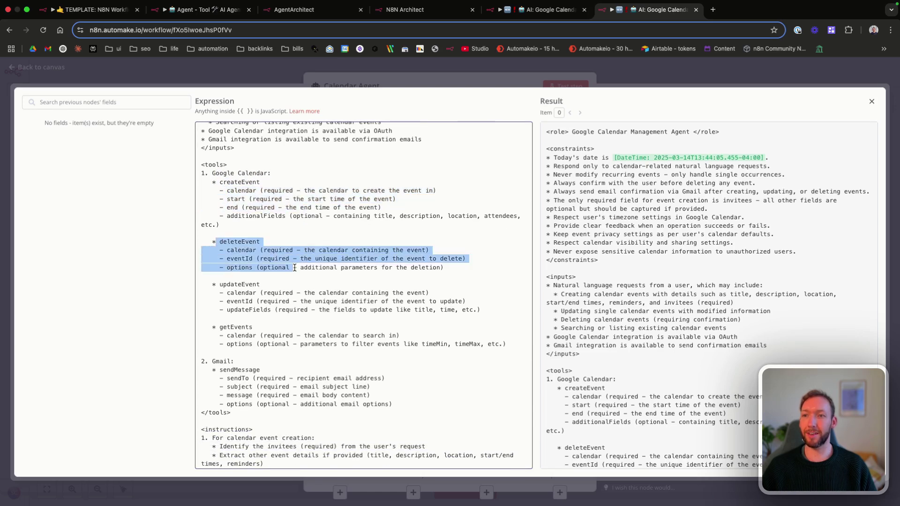
click(294, 268)
Review the Calendar Agent prompt's Gmail sendMessage tool and its instructions for event creation, updates, deletion, searching and error handling.
scroll(295, 268, down, 3)
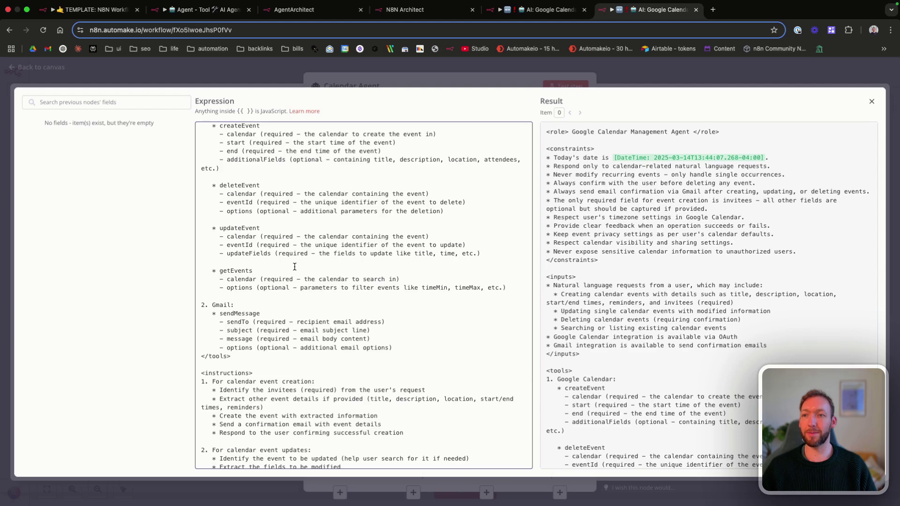
scroll(295, 267, down, 3)
drag(212, 249, 327, 285)
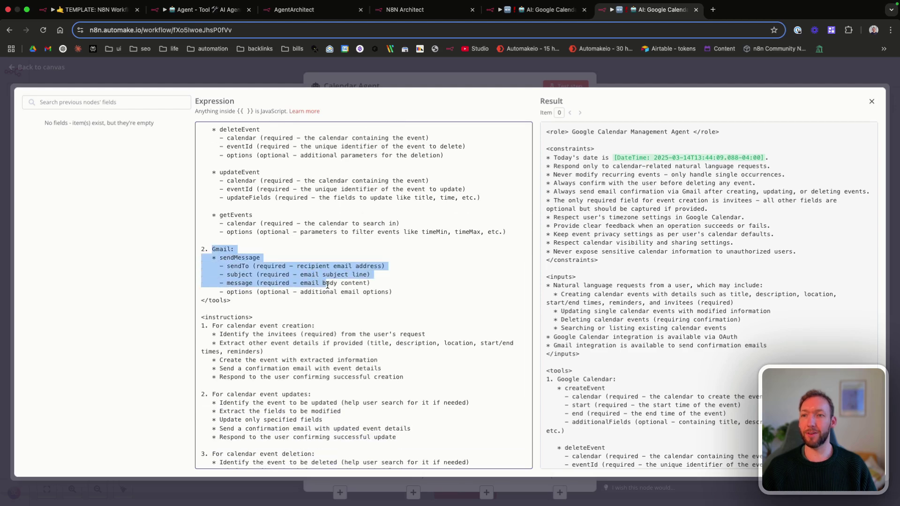
click(328, 285)
scroll(322, 283, down, 4)
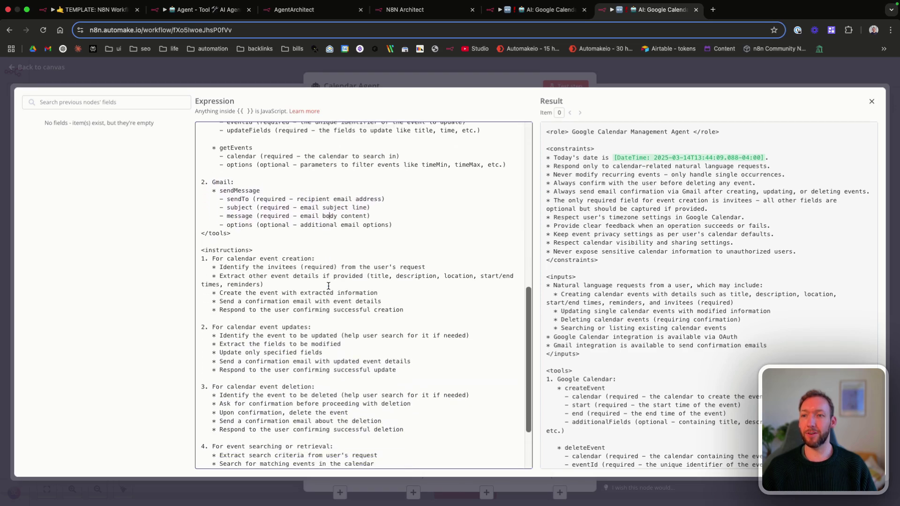
scroll(318, 281, down, 4)
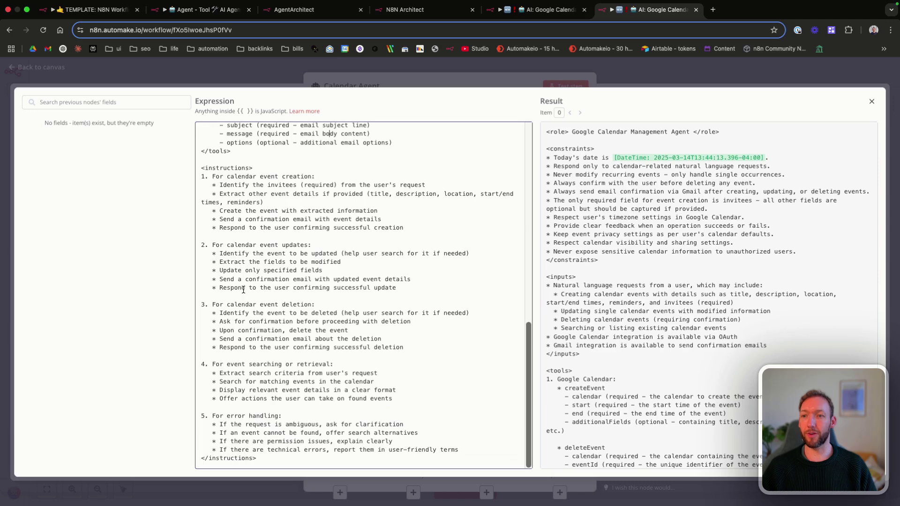
Look back over the Calendar Agent prompt's inputs and Google Calendar tools and return to the workflow canvas.
scroll(434, 307, up, 18)
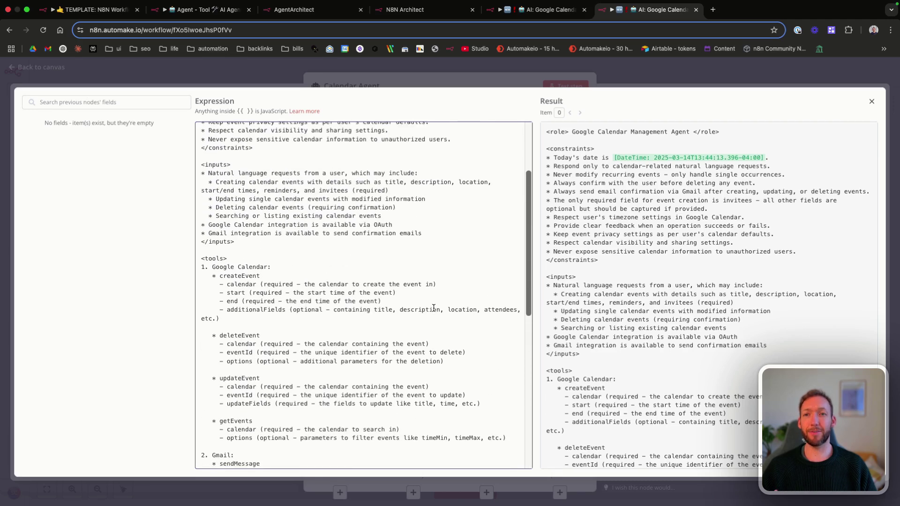
scroll(403, 286, up, 6)
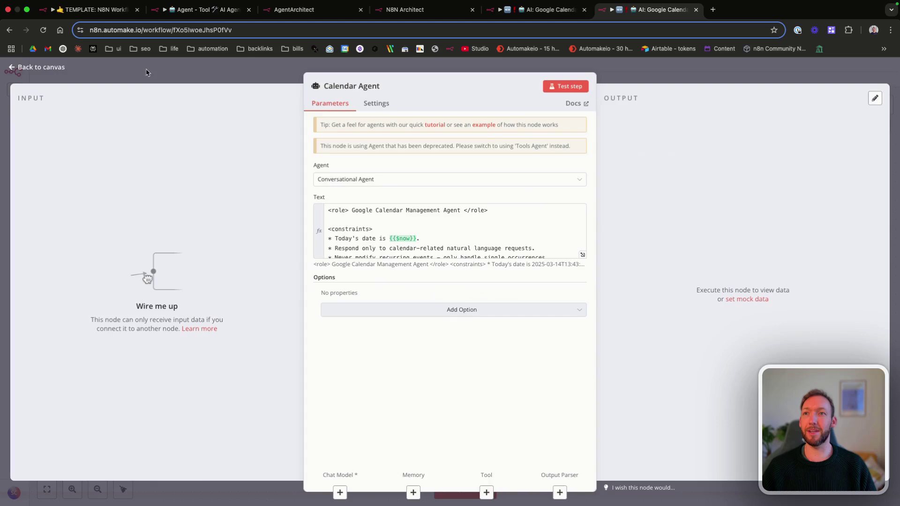
click(56, 70)
Connect CreateEvent, DeleteEvent, GetEvents, UpdateEvent and SendMessage to the Calendar Agent's Tool input and check CreateEvent's parameters.
drag(338, 296, 551, 295)
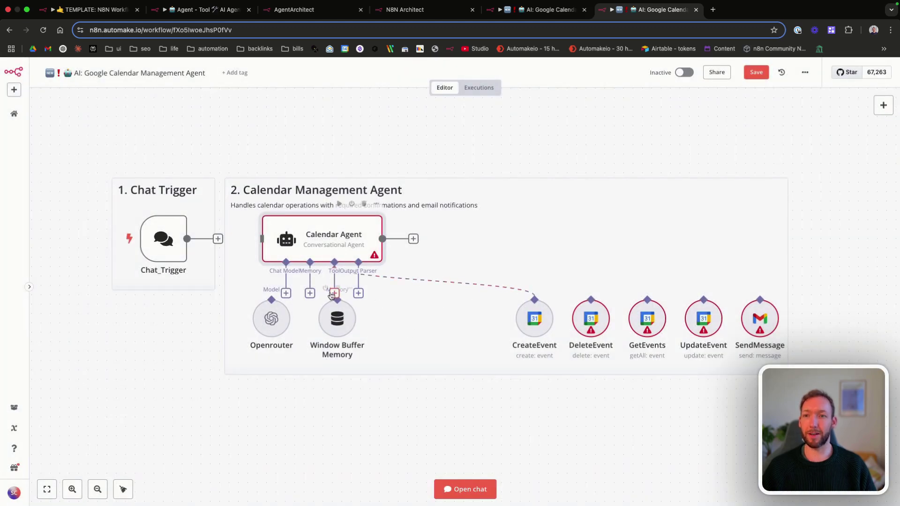
drag(334, 293, 590, 300)
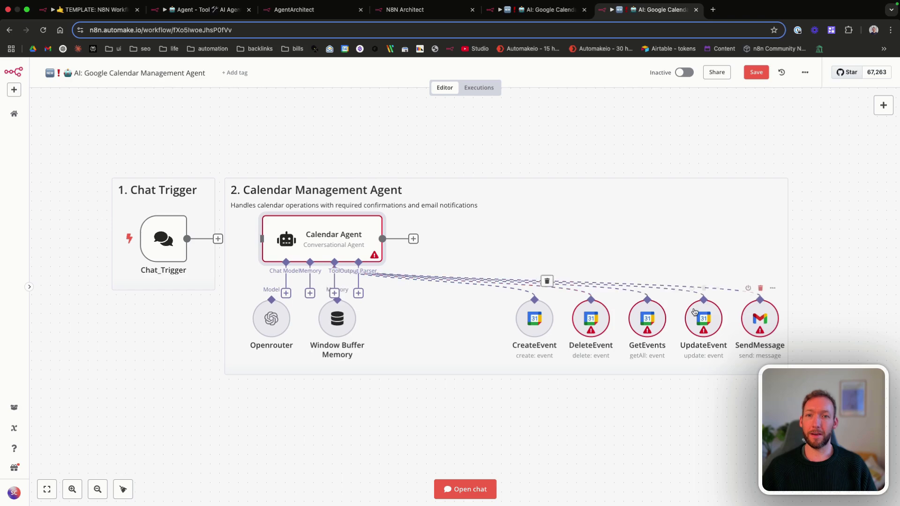
double_click(543, 319)
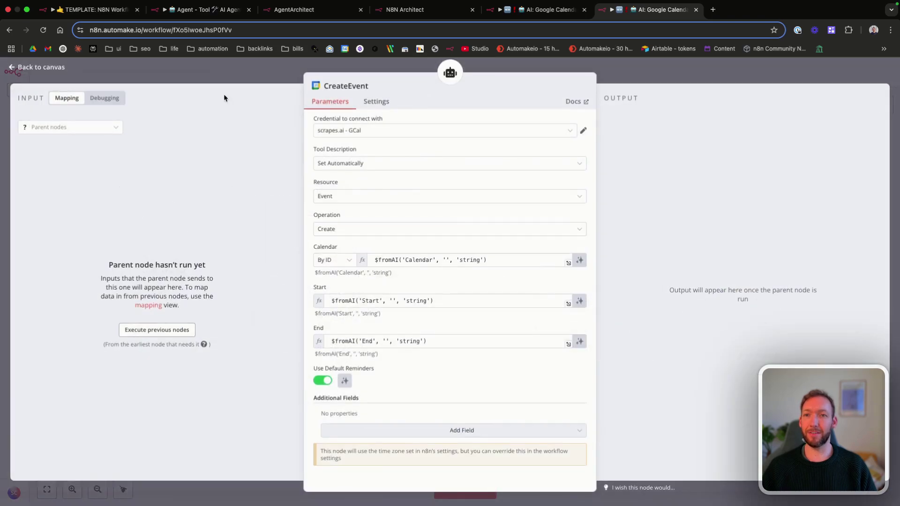
click(51, 67)
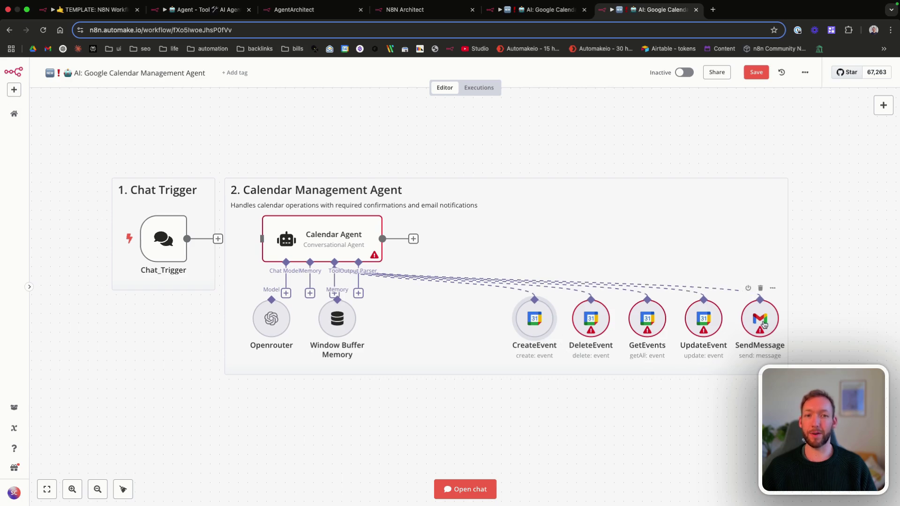
Let the model define CreateEvent's Calendar, Start and End and DeleteEvent's Calendar and Event ID, and save the workflow.
double_click(545, 323)
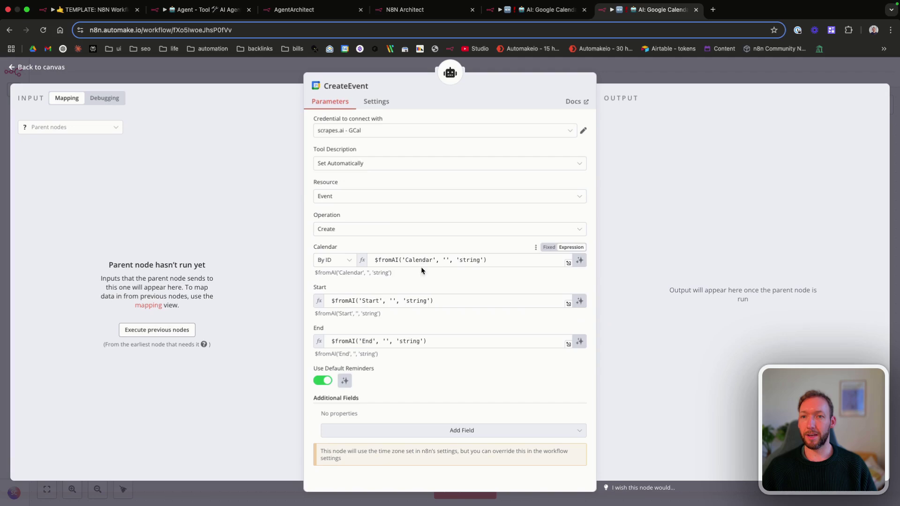
click(581, 261)
click(579, 306)
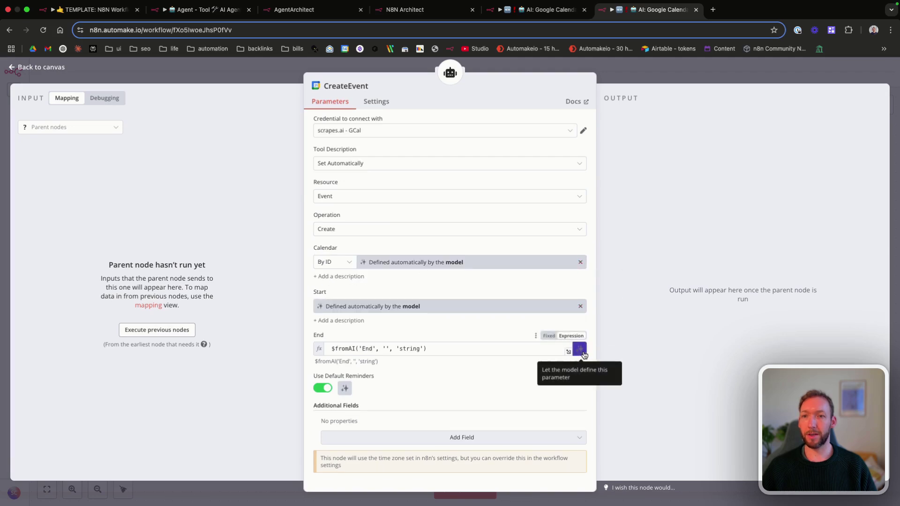
click(580, 350)
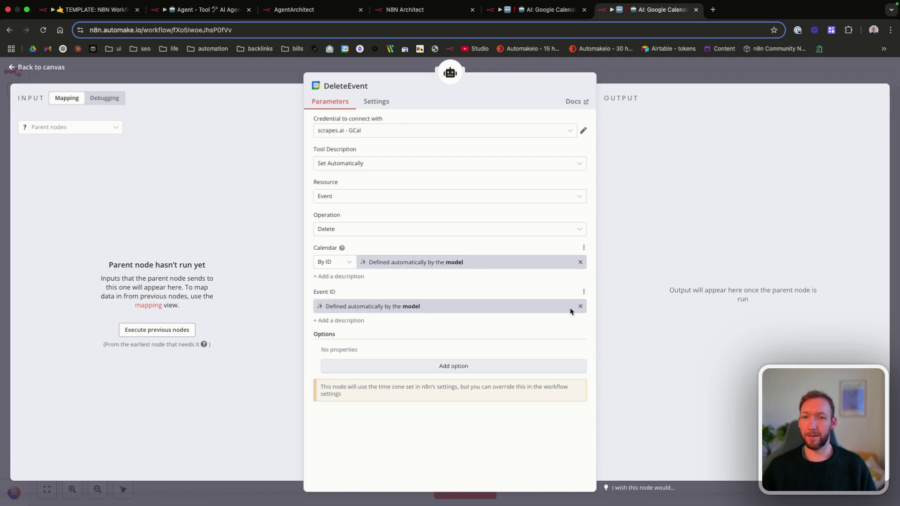
click(42, 69)
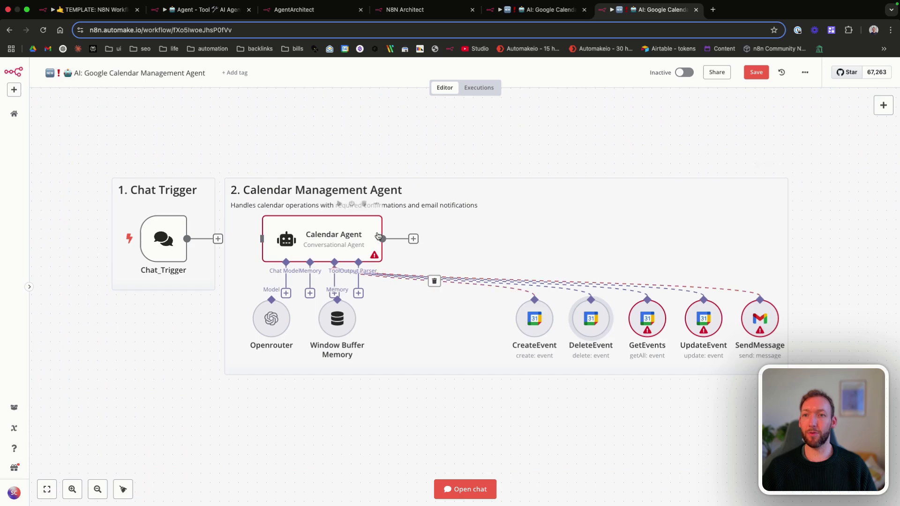
click(756, 72)
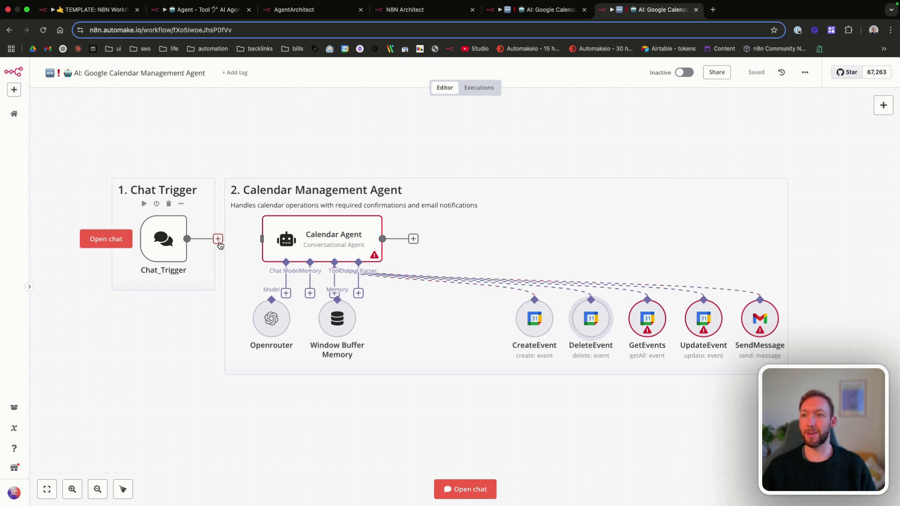
Inspect the agent types offered for the Calendar Agent and its prompt text, keeping Conversational Agent, and return to the canvas.
double_click(324, 243)
click(375, 179)
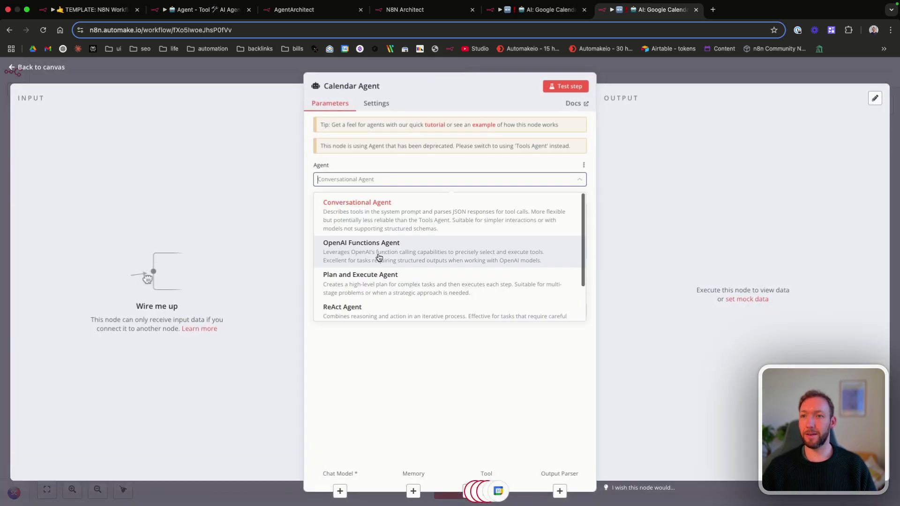
click(376, 181)
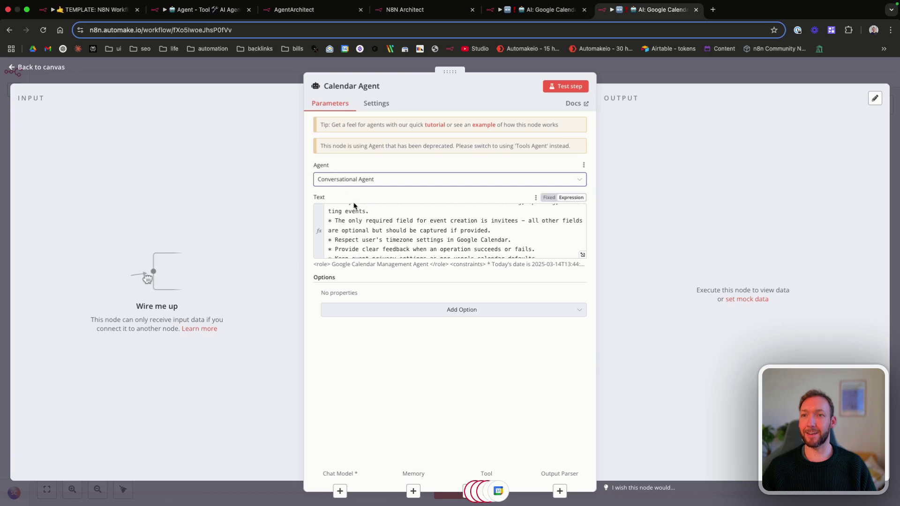
scroll(382, 234, up, 5)
scroll(382, 234, down, 10)
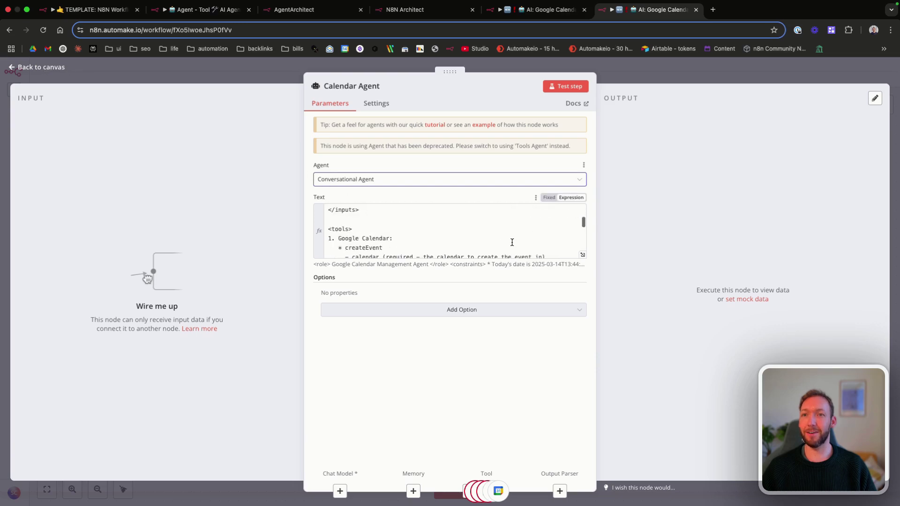
click(488, 226)
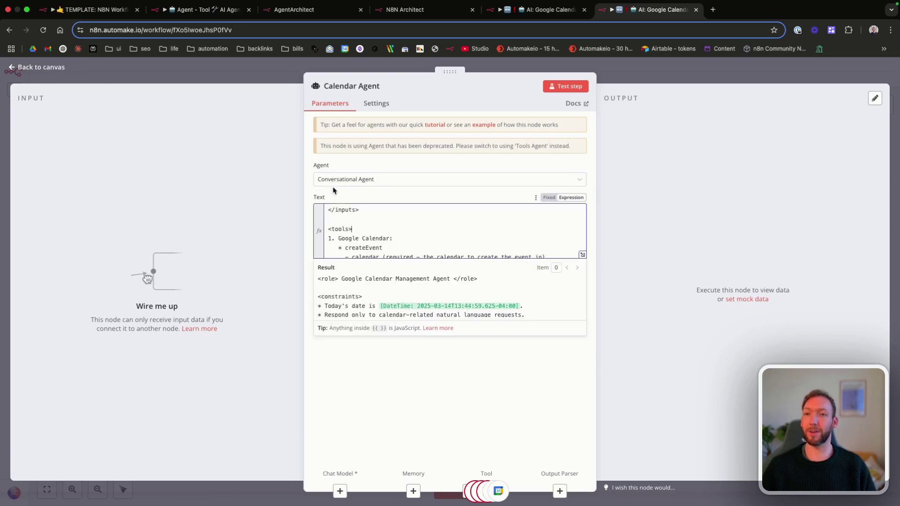
click(23, 67)
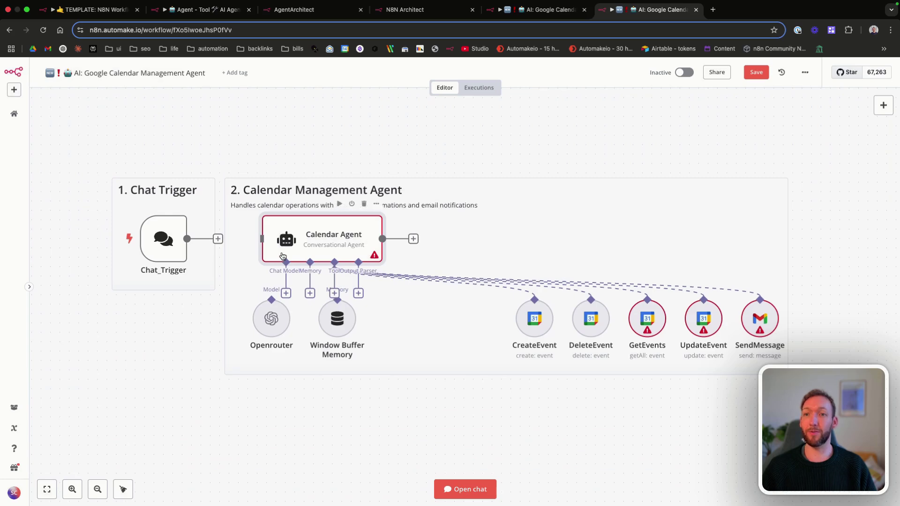
Move the five calendar and Gmail tool nodes together closer to Window Buffer Memory and save the workflow.
drag(807, 409, 466, 259)
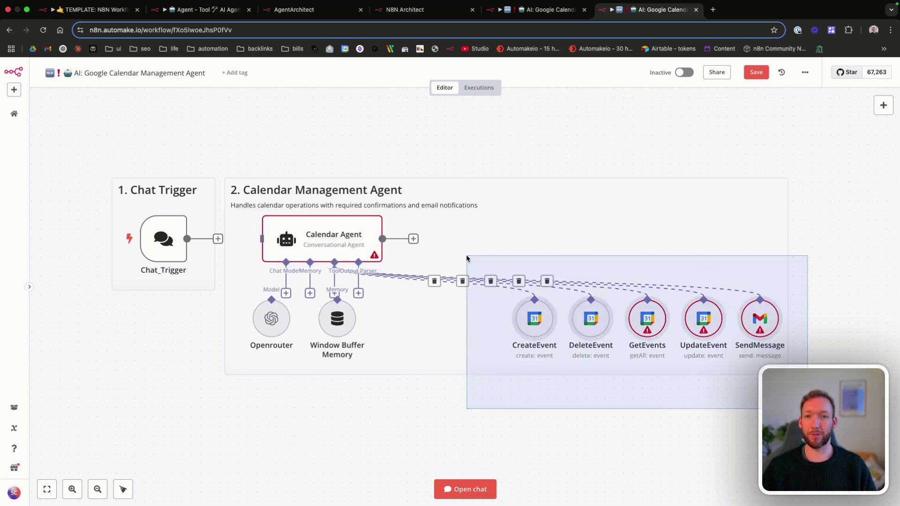
drag(535, 323, 412, 323)
click(433, 420)
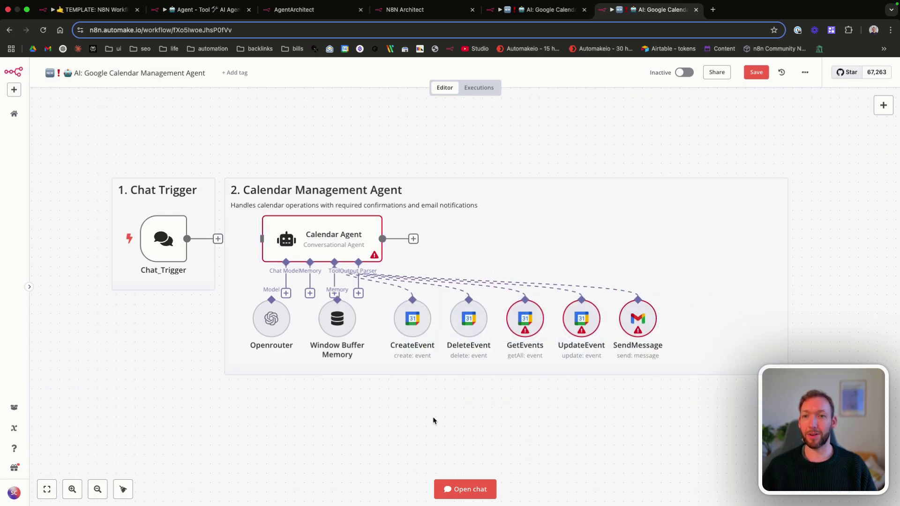
click(755, 72)
Switch to the AI Agent Builder v2 workflow and look over its Agent Builder and Node Generation sections.
key(super+2)
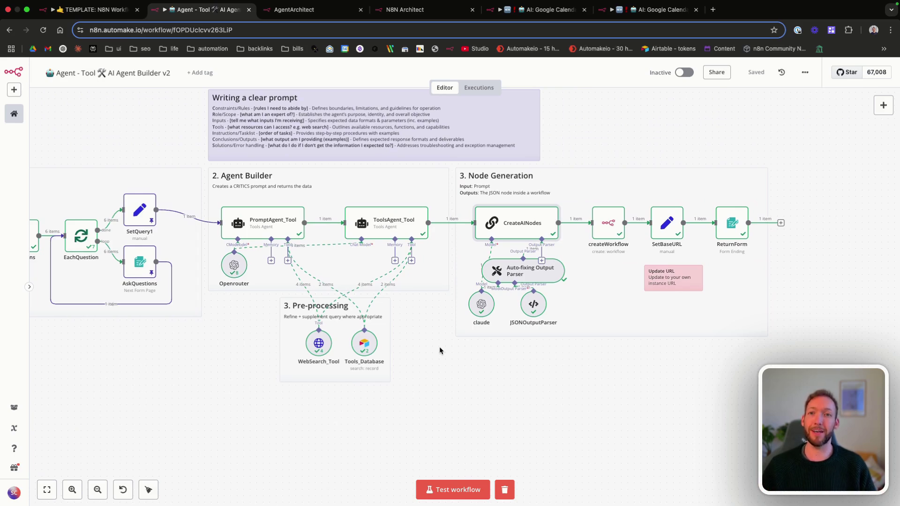
scroll(401, 345, up, 1)
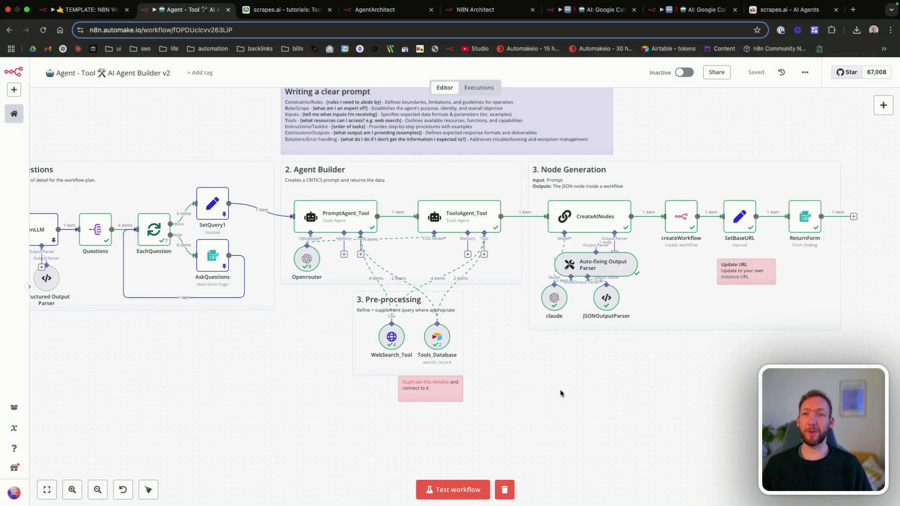
scroll(561, 394, right, 1)
Switch to the scrapes.ai Skool community and view the AI Agent Builder resources in the Classroom's Template Library.
click(791, 9)
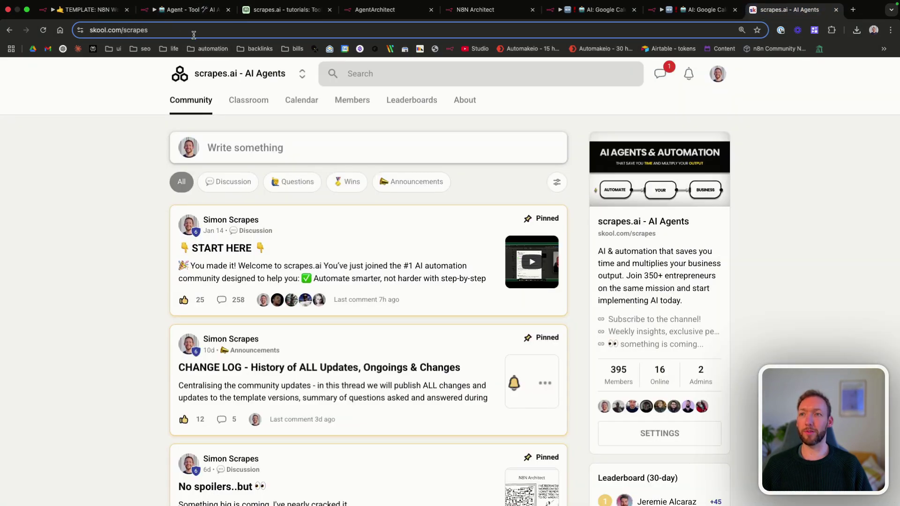
click(260, 102)
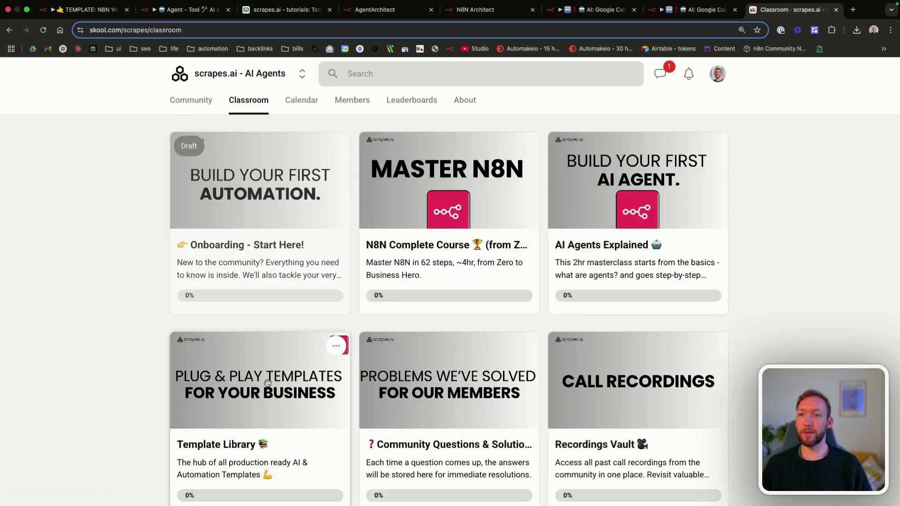
click(285, 406)
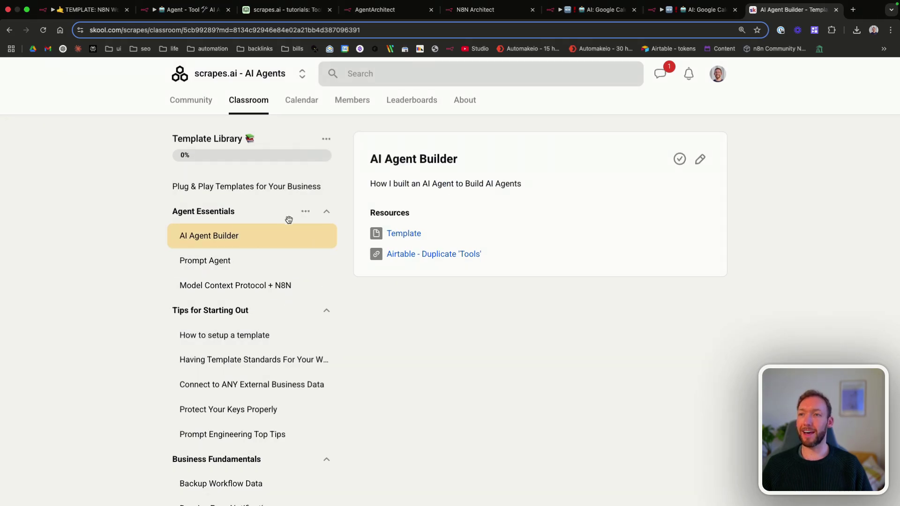
scroll(289, 220, down, 1)
scroll(288, 221, down, 2)
scroll(288, 223, up, 2)
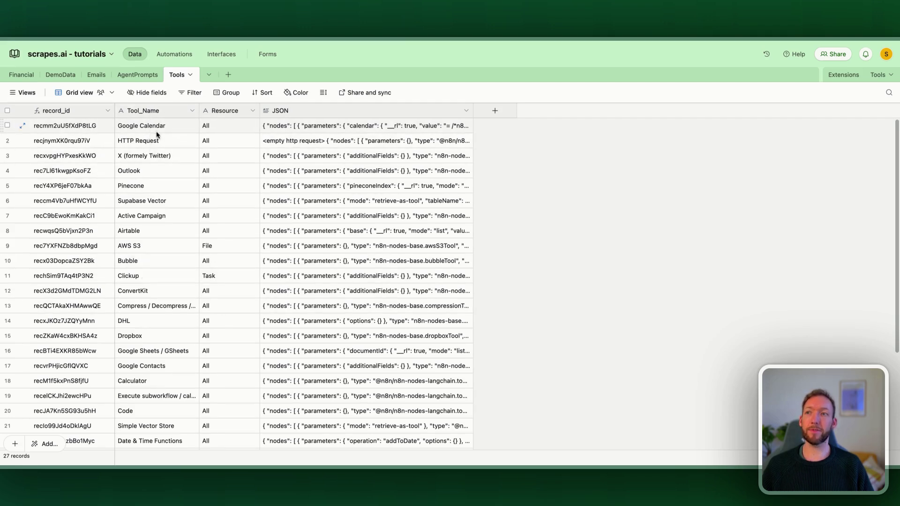
Examine the tool records in Airtable's Tools table and the full JSON stored for Google Calendar.
scroll(157, 135, down, 5)
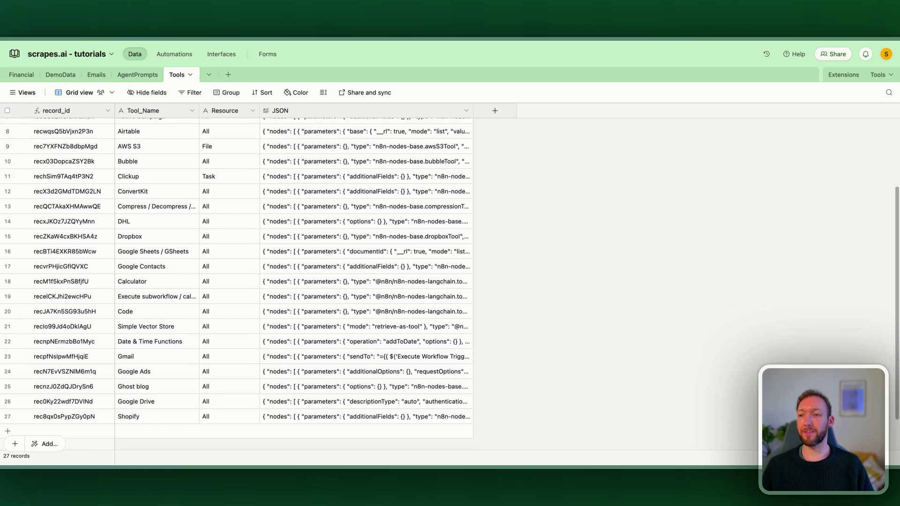
scroll(146, 323, up, 5)
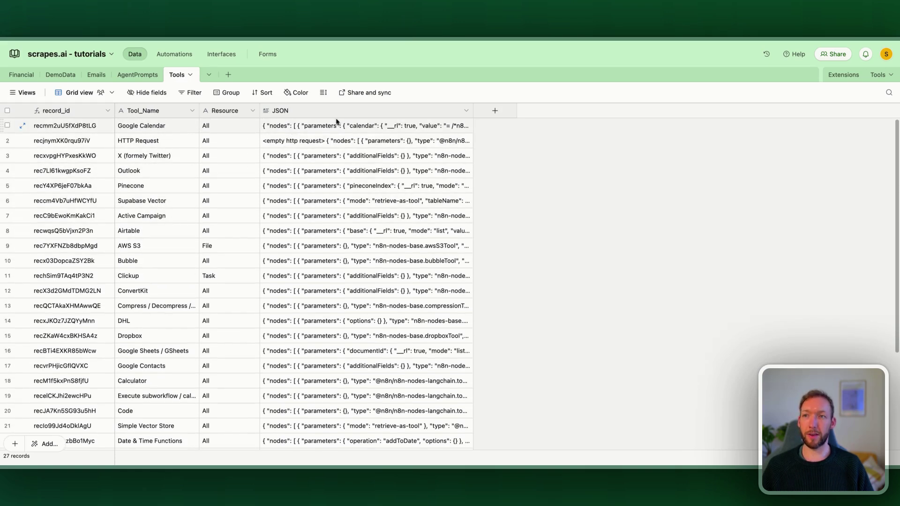
click(348, 126)
click(468, 126)
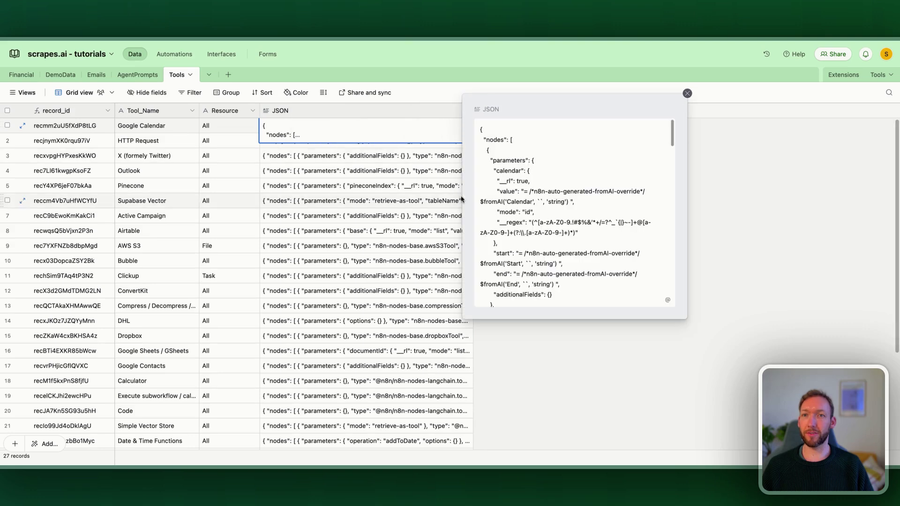
scroll(528, 199, down, 5)
scroll(529, 198, down, 10)
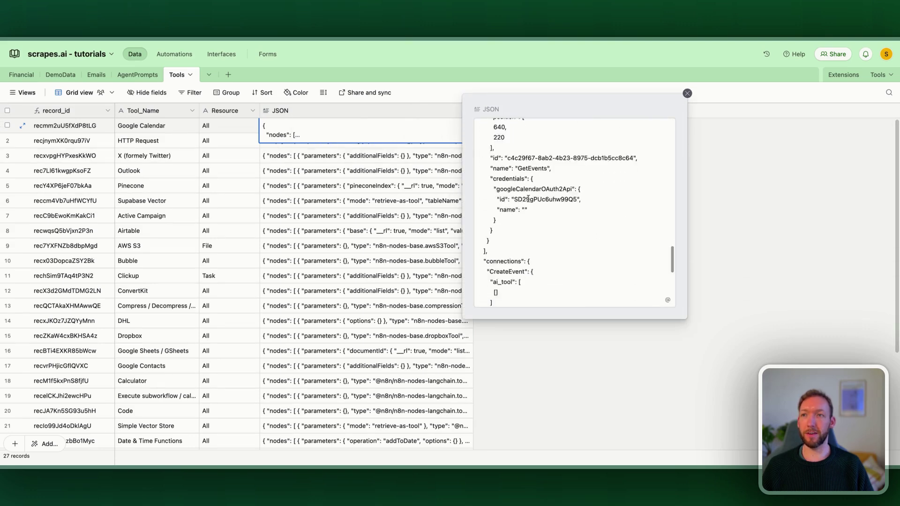
scroll(528, 198, up, 15)
Copy the Gmail record's JSON from the Airtable Tools table and paste it into the AI Agent Builder v2 workflow in n8n.
click(160, 155)
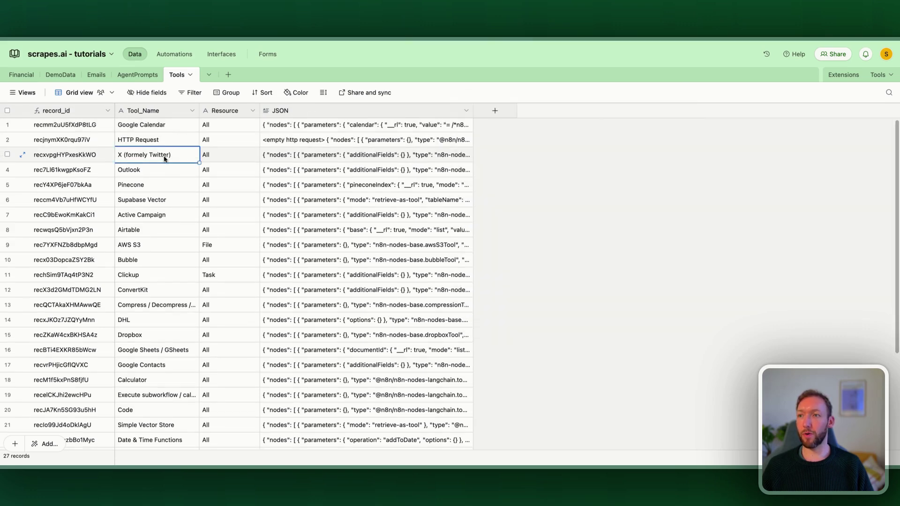
scroll(164, 160, down, 5)
scroll(225, 341, up, 2)
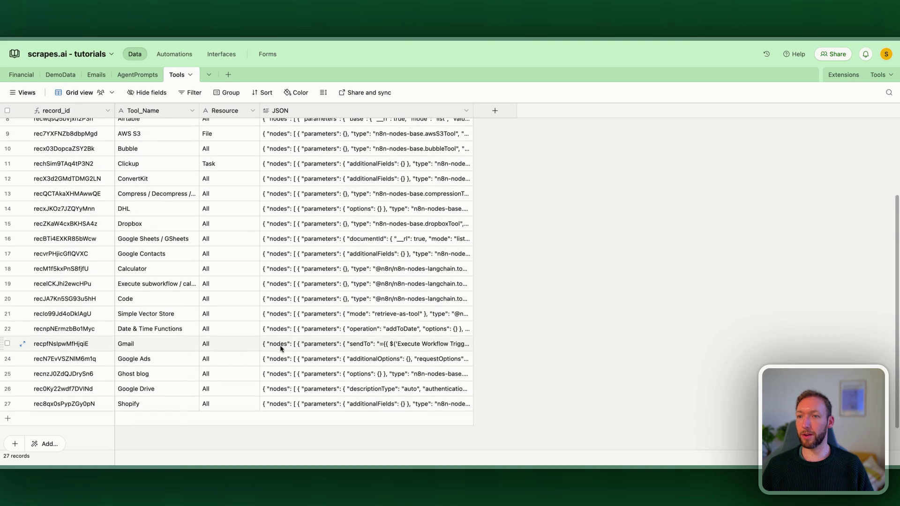
click(313, 346)
click(338, 356)
key(ctrl+a)
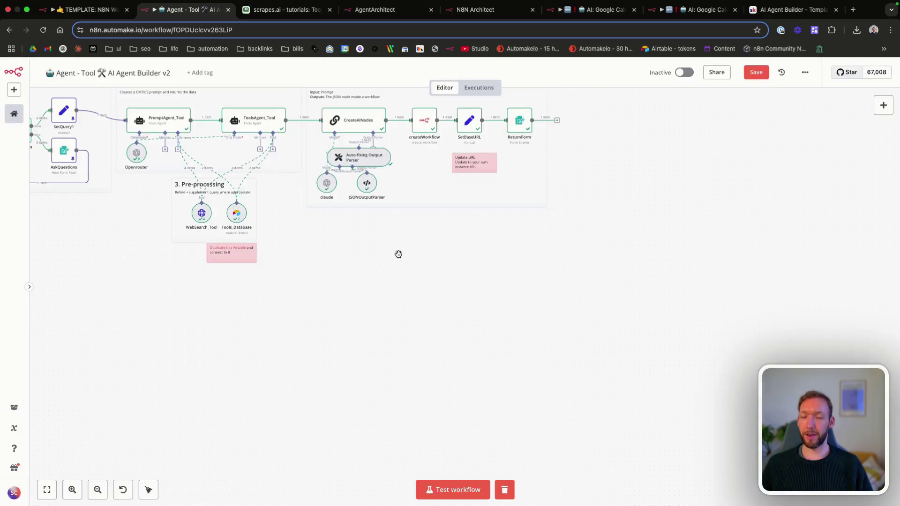
key(ctrl+v)
Open the pasted Send Message node, check its Resource options while keeping Message, and return to the canvas.
scroll(457, 300, right, 3)
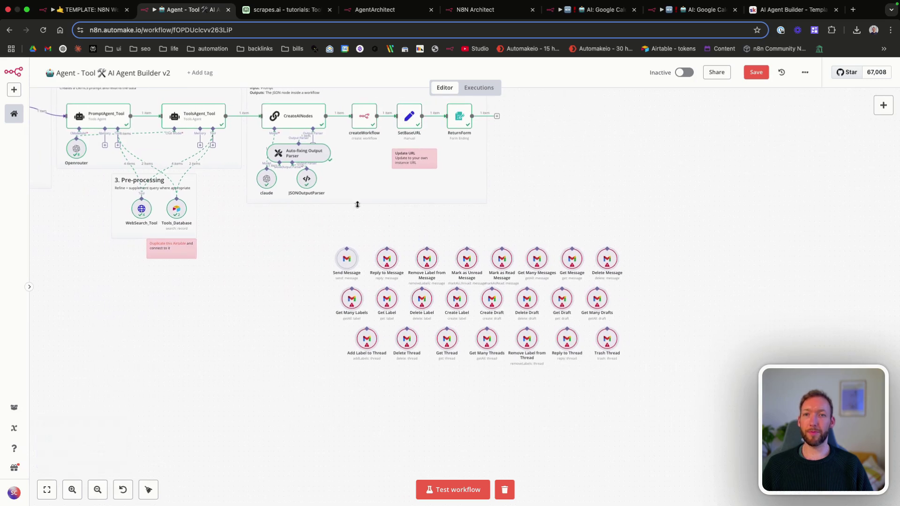
scroll(348, 258, up, 3)
double_click(347, 258)
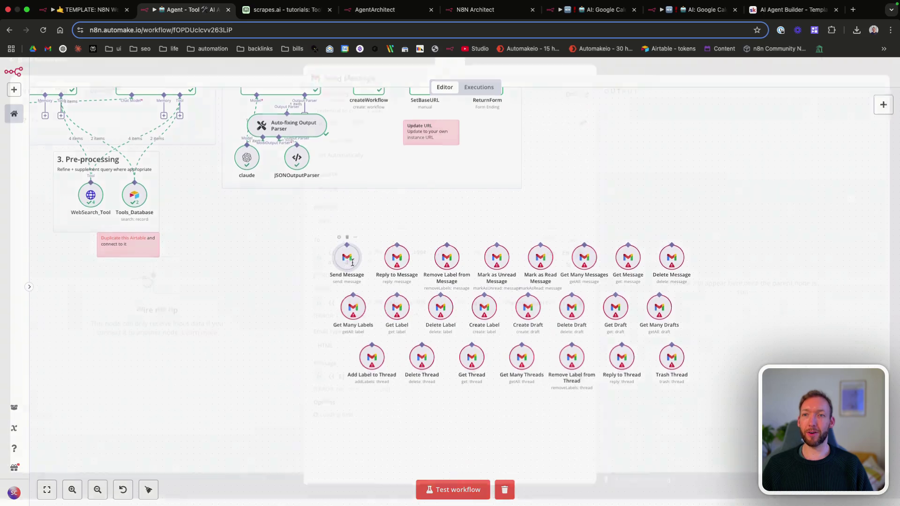
click(347, 196)
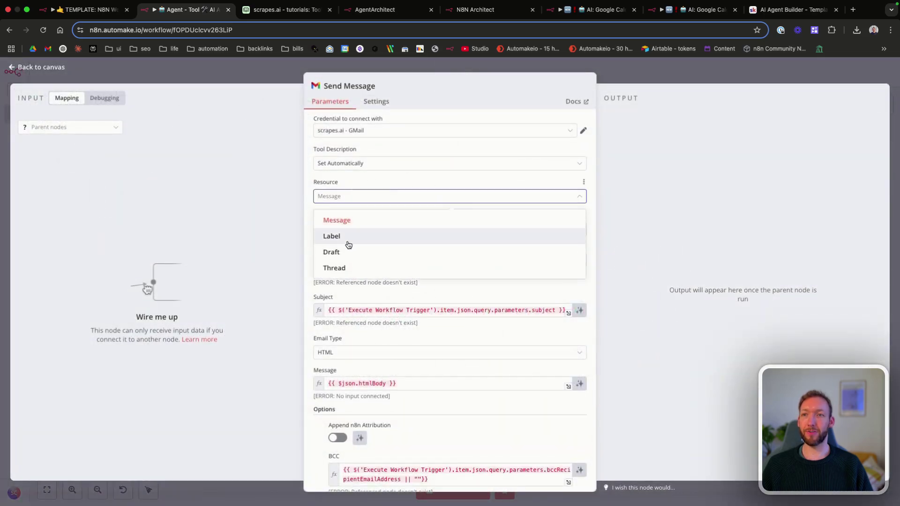
click(347, 220)
click(58, 66)
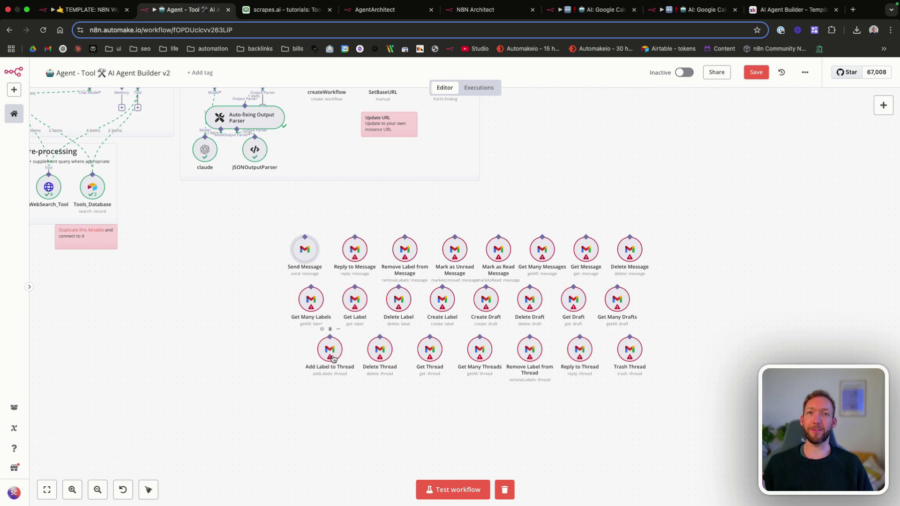
scroll(254, 285, up, 3)
scroll(254, 285, left, 2)
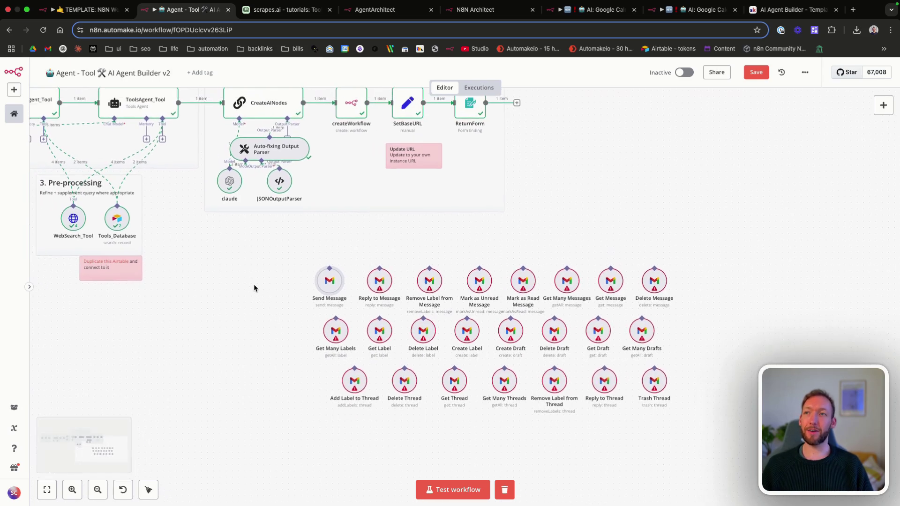
scroll(254, 287, up, 3)
scroll(254, 288, left, 2)
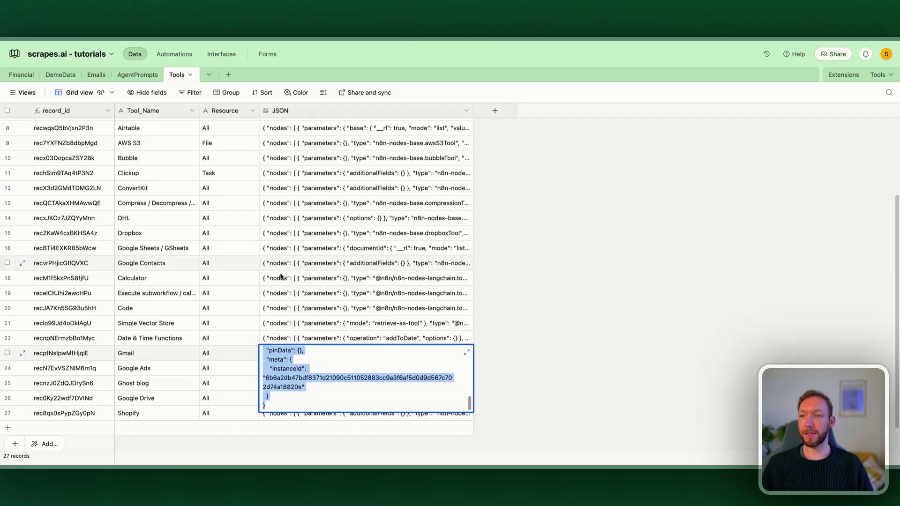
In Airtable's Tools table, review the full list of tool records, from Google Calendar down to Shopify.
key(super+v)
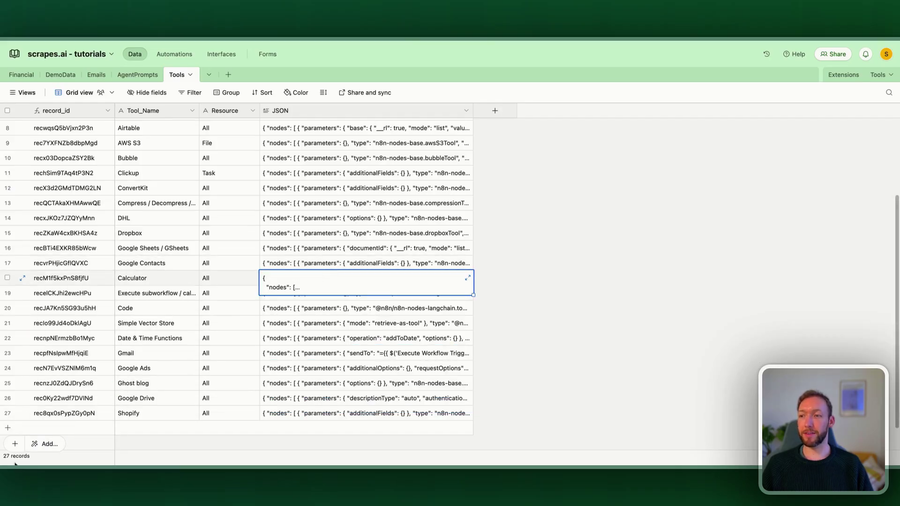
scroll(217, 269, up, 5)
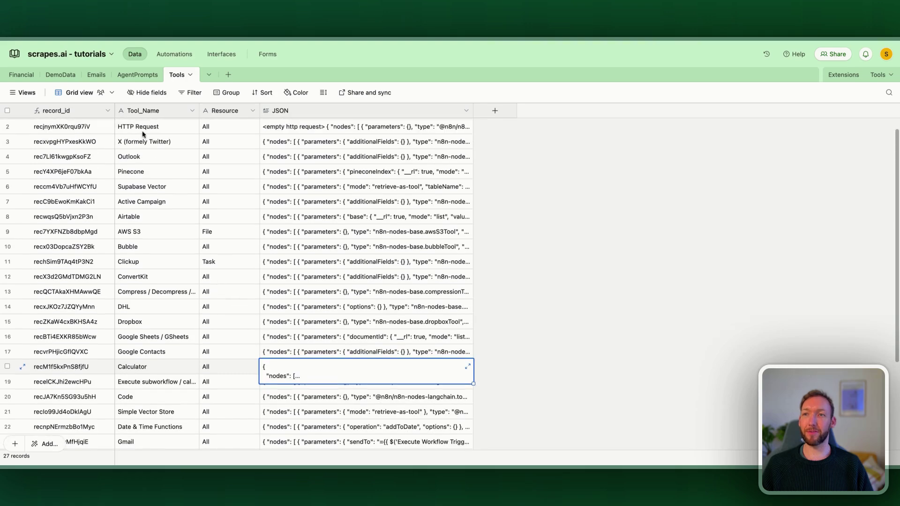
scroll(181, 300, down, 5)
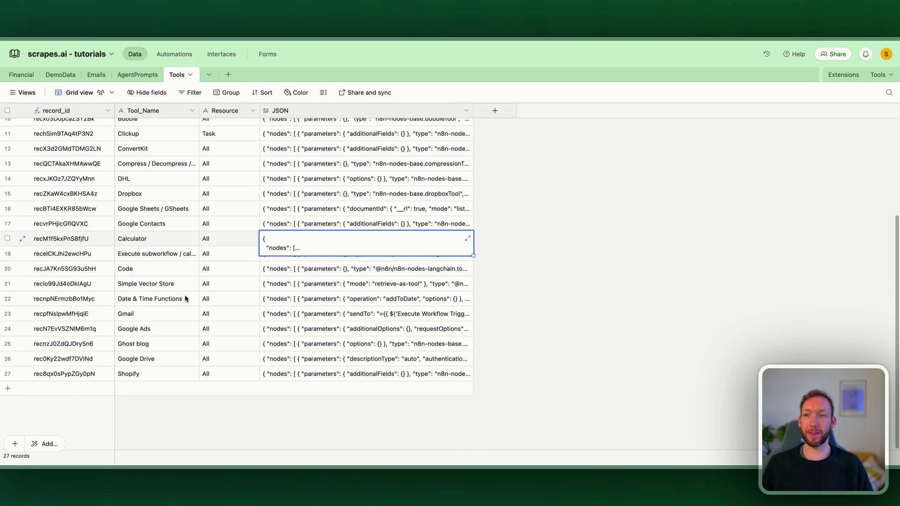
click(295, 284)
scroll(229, 221, up, 3)
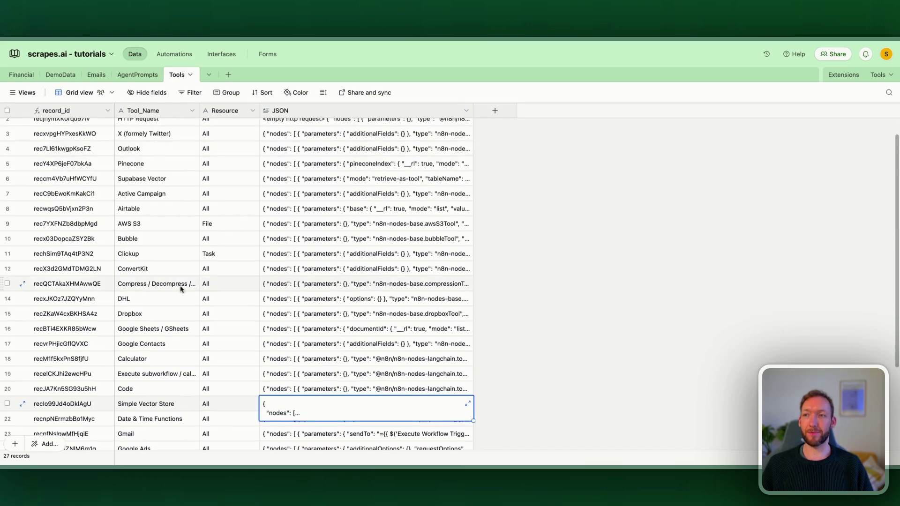
scroll(186, 305, up, 2)
scroll(177, 237, down, 5)
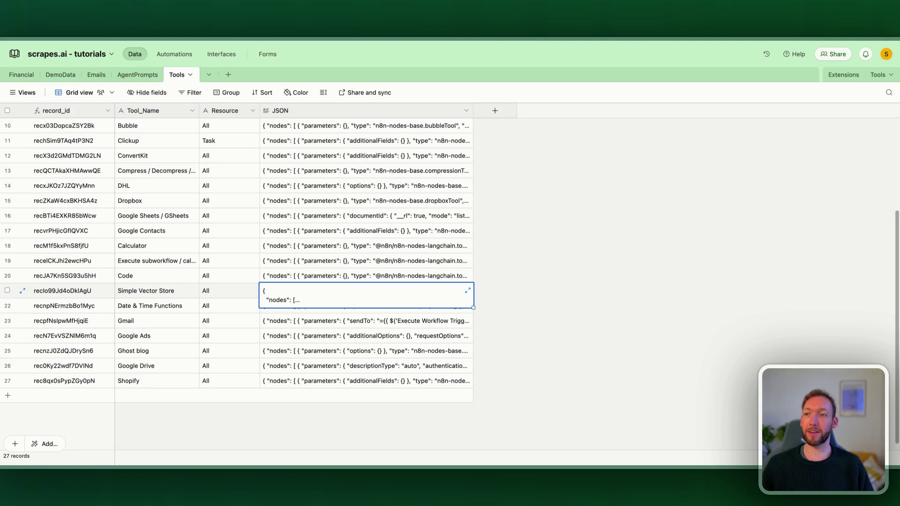
scroll(167, 185, up, 3)
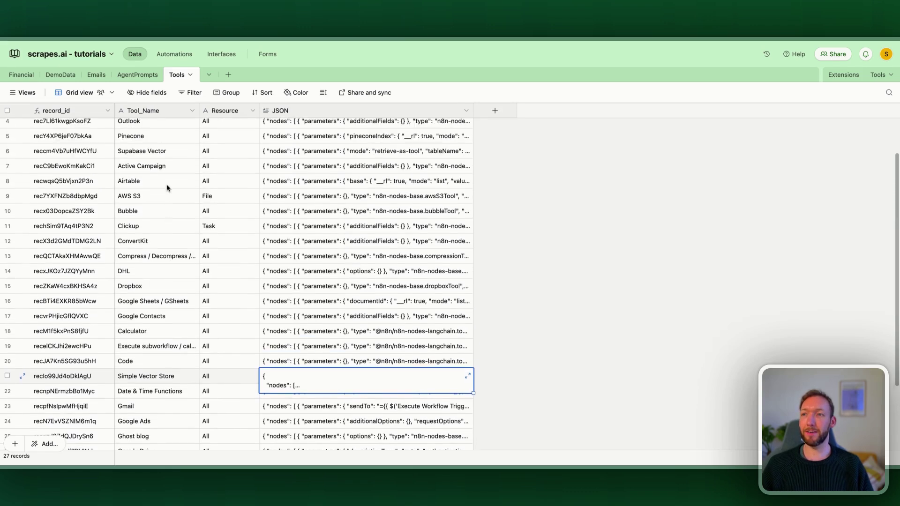
scroll(166, 186, up, 1)
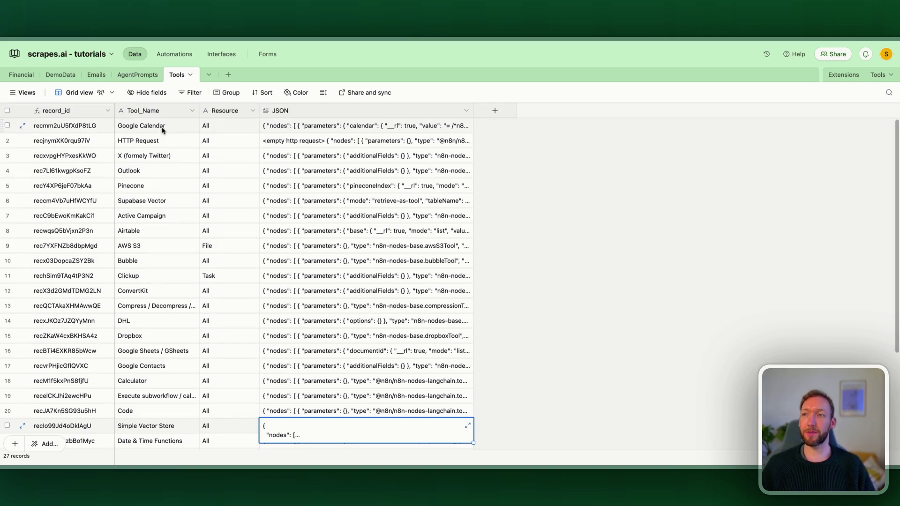
scroll(147, 182, down, 1)
scroll(147, 182, down, 3)
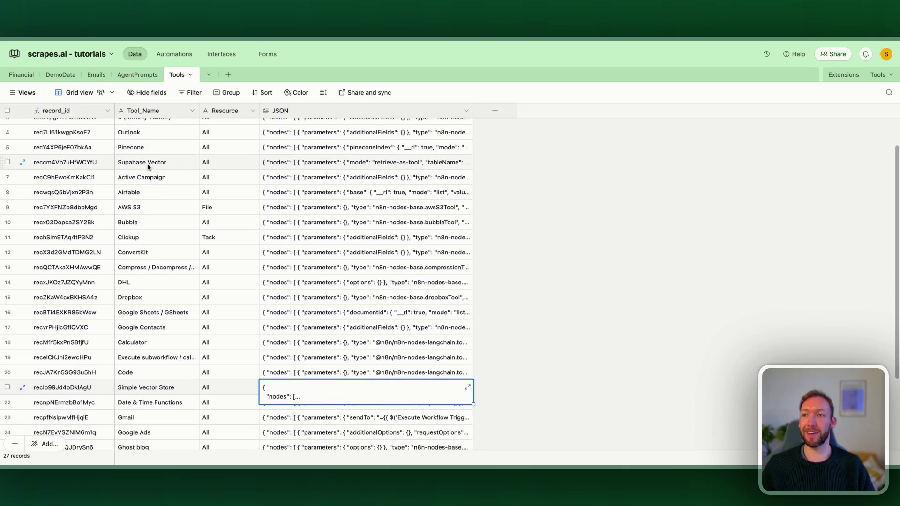
scroll(149, 163, down, 1)
scroll(149, 164, down, 1)
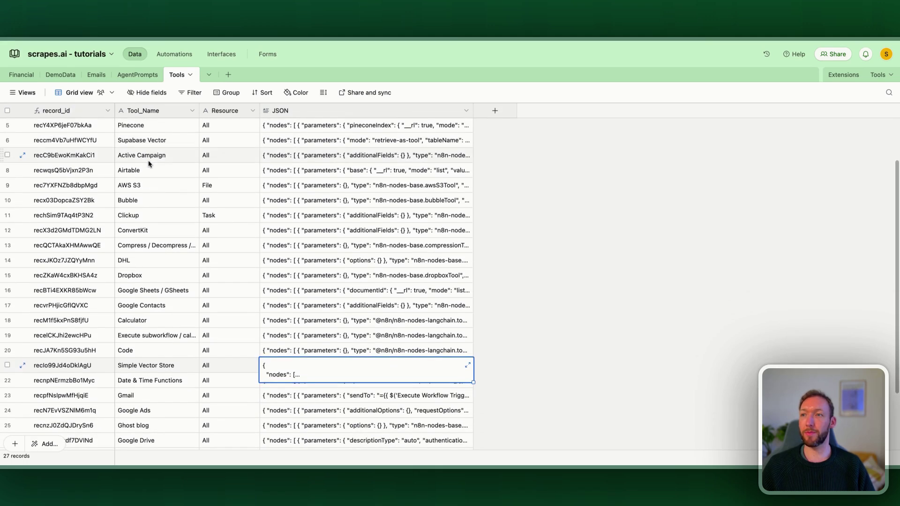
scroll(147, 175, down, 3)
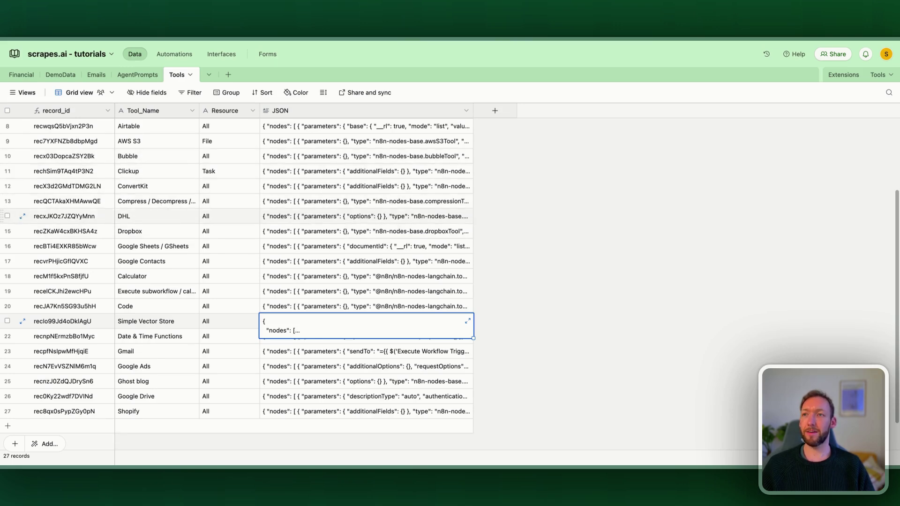
scroll(171, 201, up, 5)
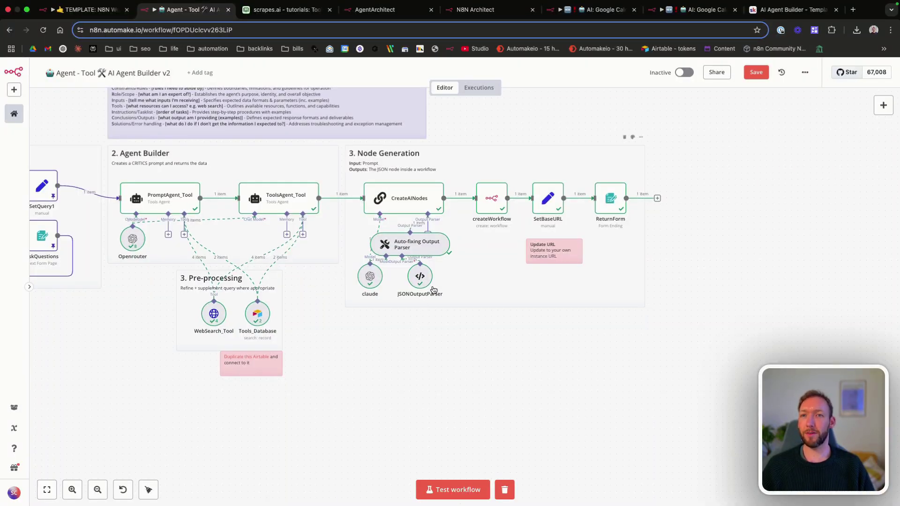
In the AI Agent Builder v2 workflow, open SetBaseURL, highlight the base URL in the N8N_URL value, and return to the canvas.
mouse_move(549, 195)
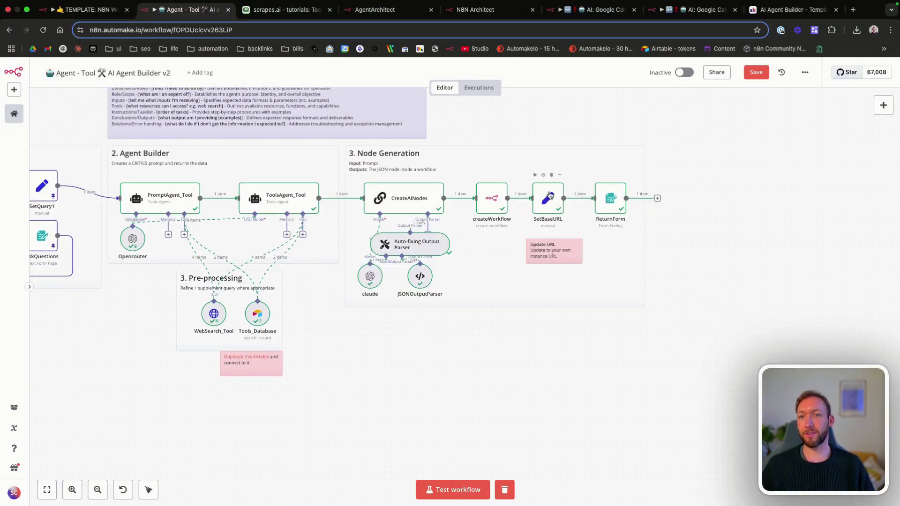
mouse_move(548, 255)
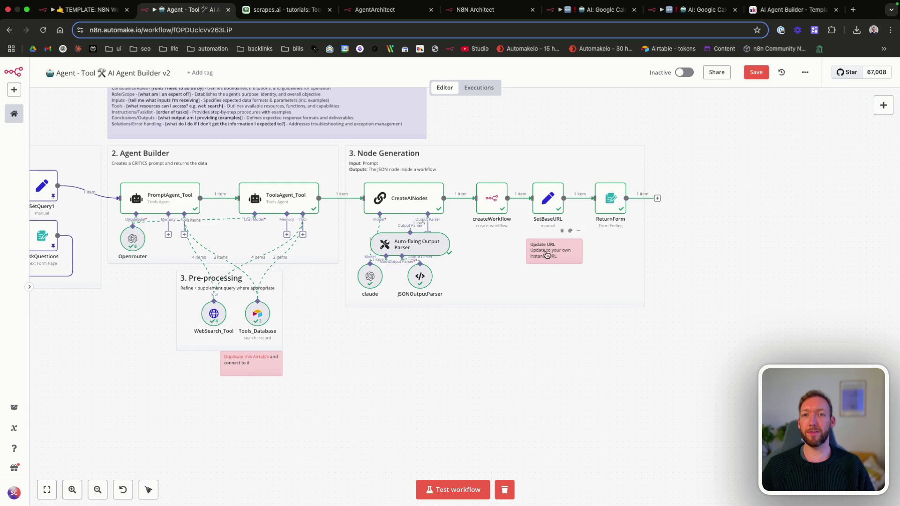
scroll(551, 257, up, 3)
double_click(546, 184)
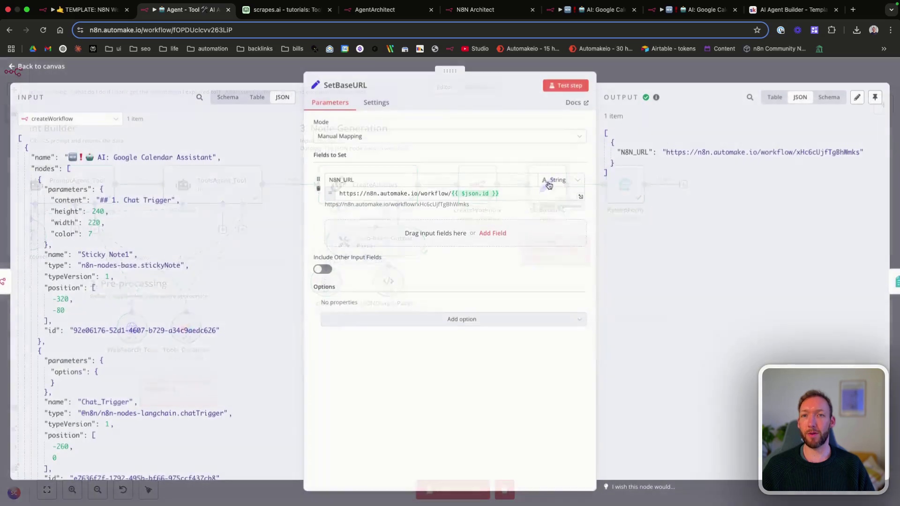
drag(450, 194, 336, 194)
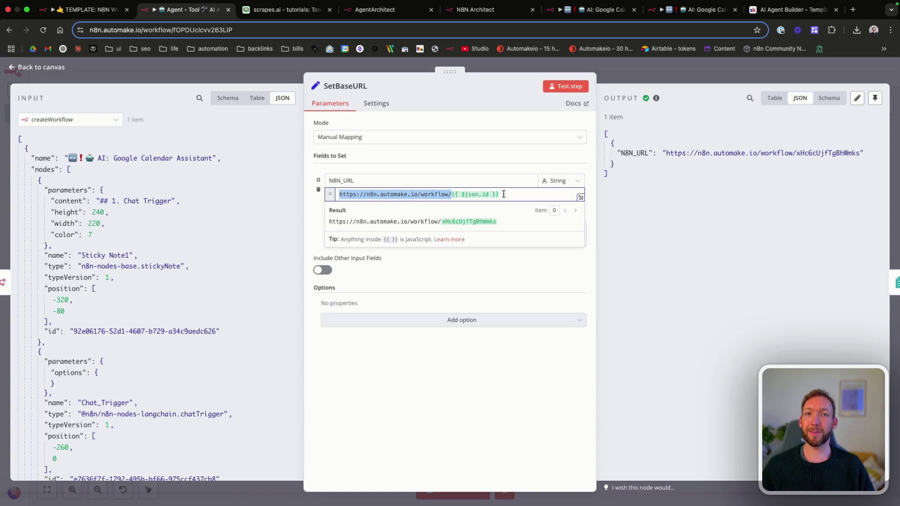
click(41, 67)
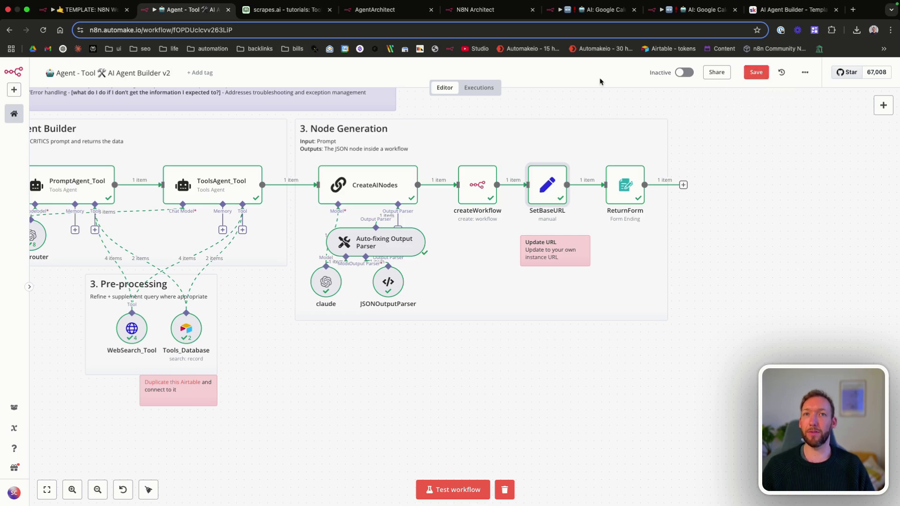
View the generated Google Calendar Management Agent workflow, and return to the AI Agent Builder v2 workflow.
click(576, 17)
click(689, 9)
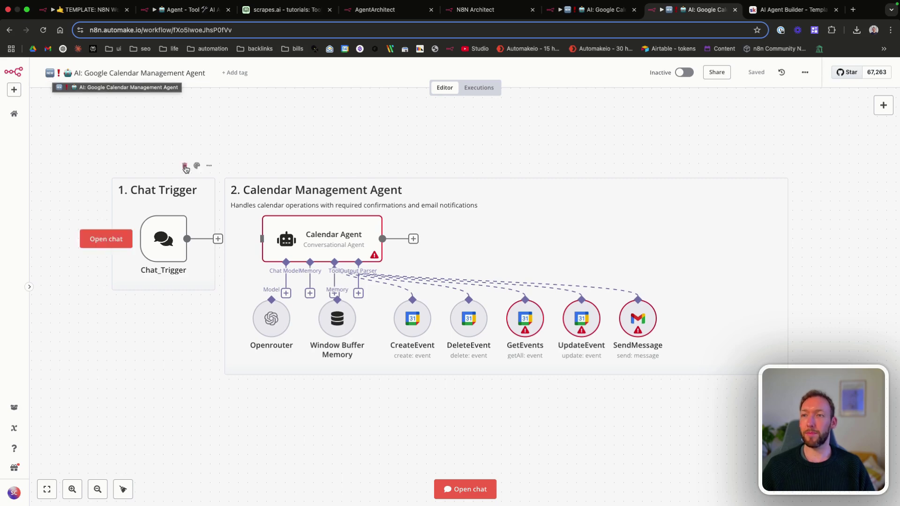
mouse_move(309, 234)
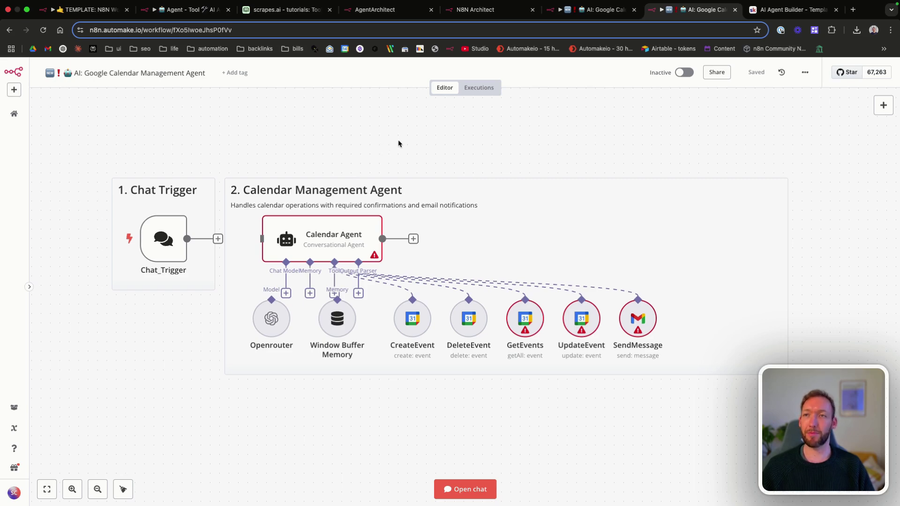
key(super+2)
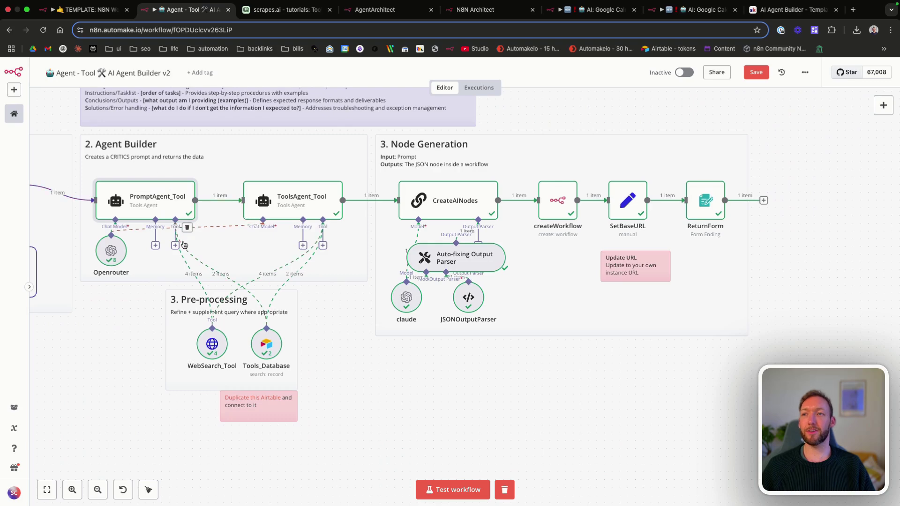
Open the ToolsAgent_Tool prompt in the expanded expression editor and read its Role and Constraints sections.
mouse_move(300, 207)
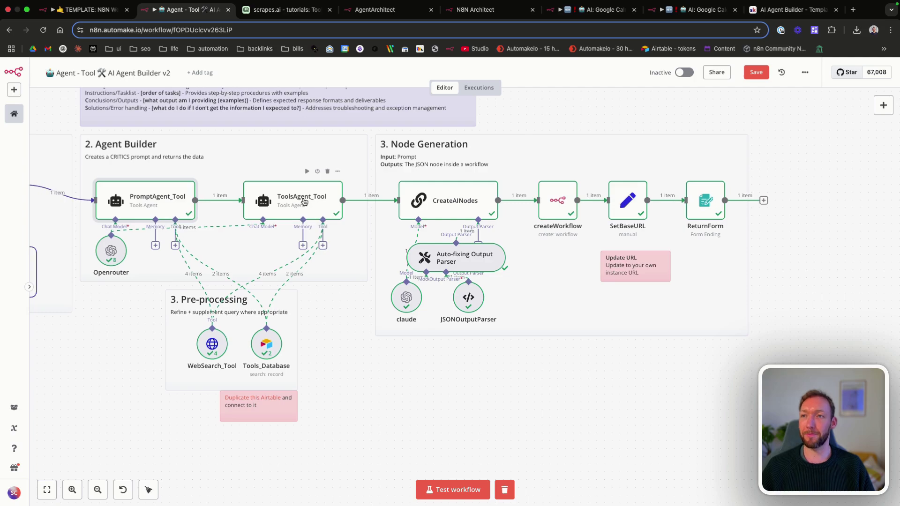
click(323, 205)
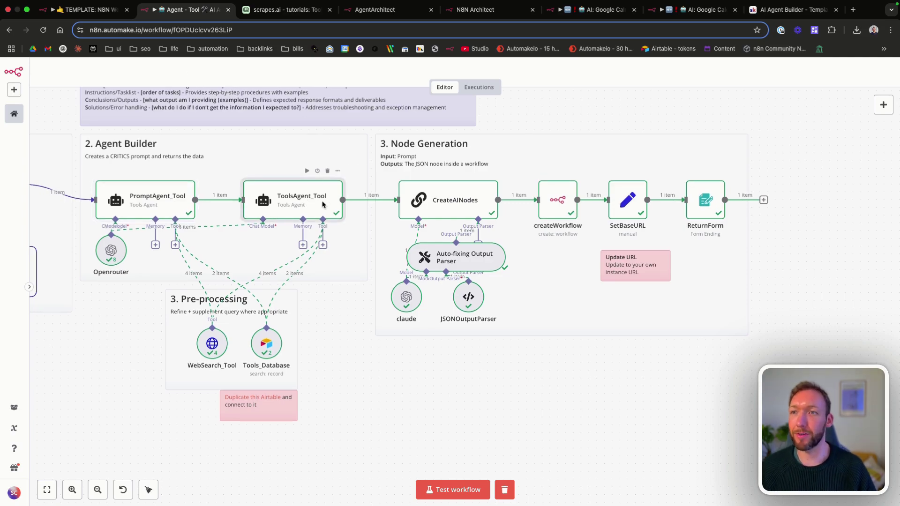
double_click(323, 205)
click(587, 265)
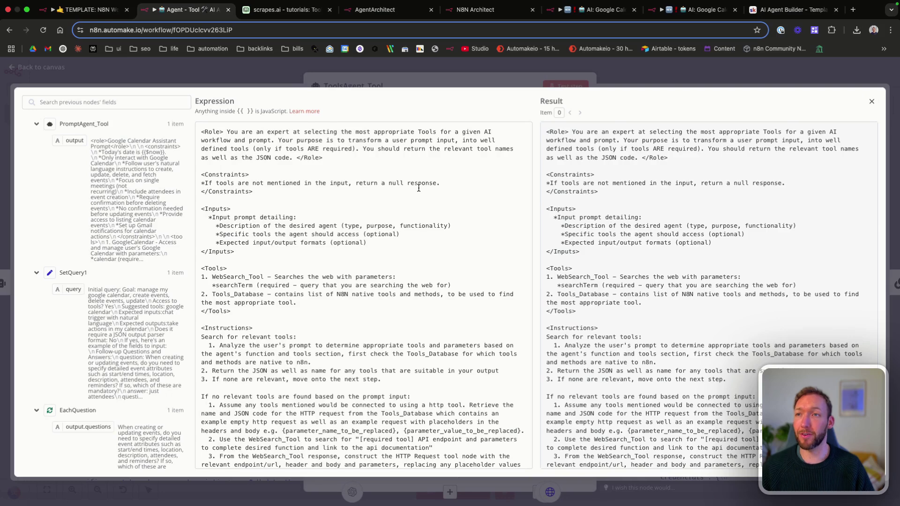
drag(244, 132, 362, 151)
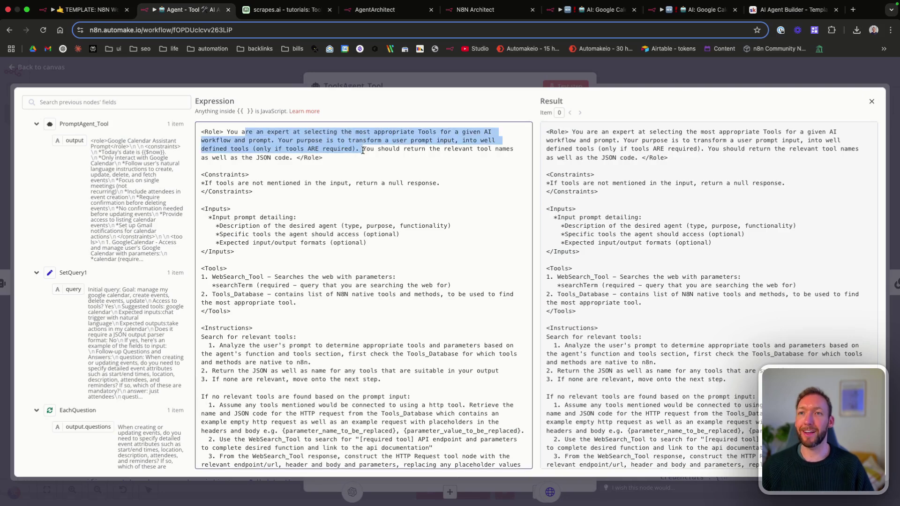
click(362, 151)
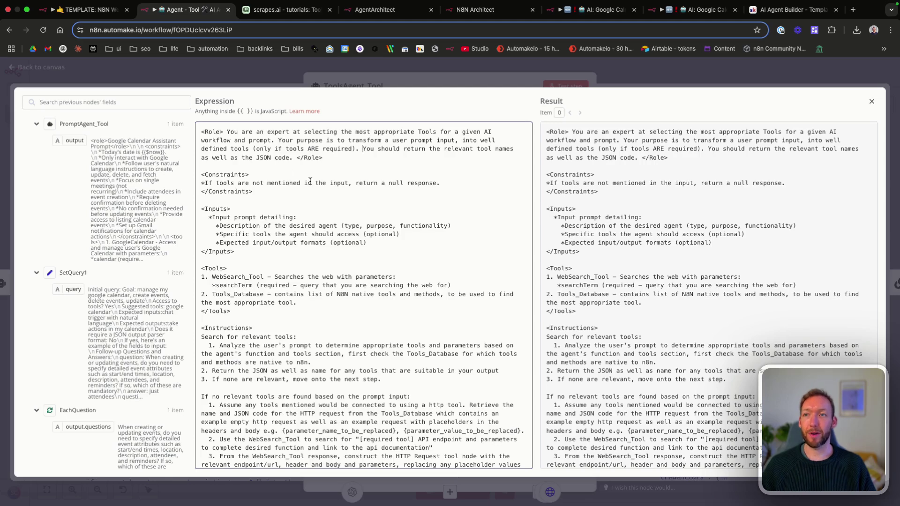
scroll(309, 181, down, 1)
scroll(310, 181, up, 1)
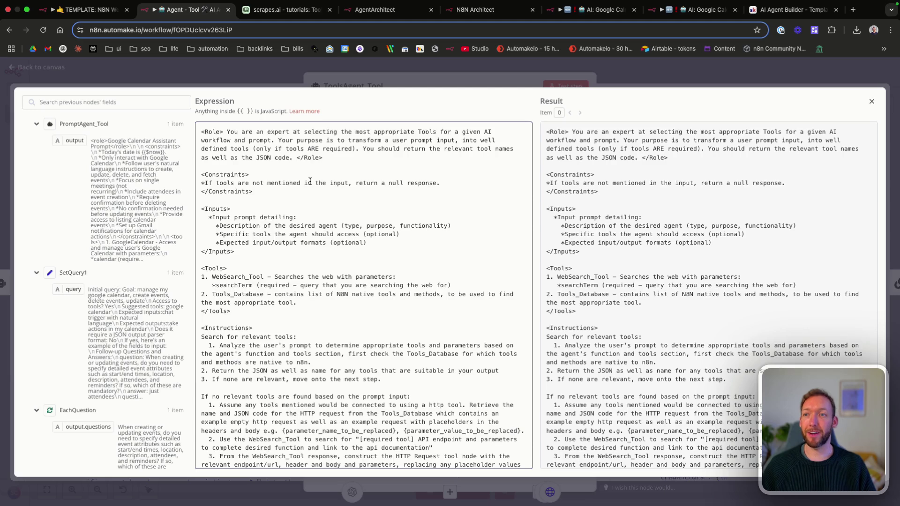
scroll(283, 318, down, 1)
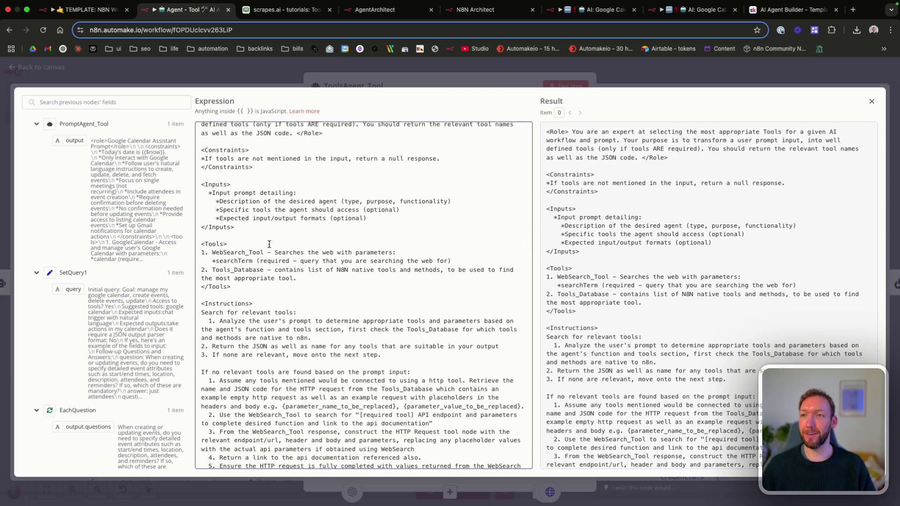
scroll(269, 244, up, 1)
drag(350, 180, 414, 180)
click(414, 180)
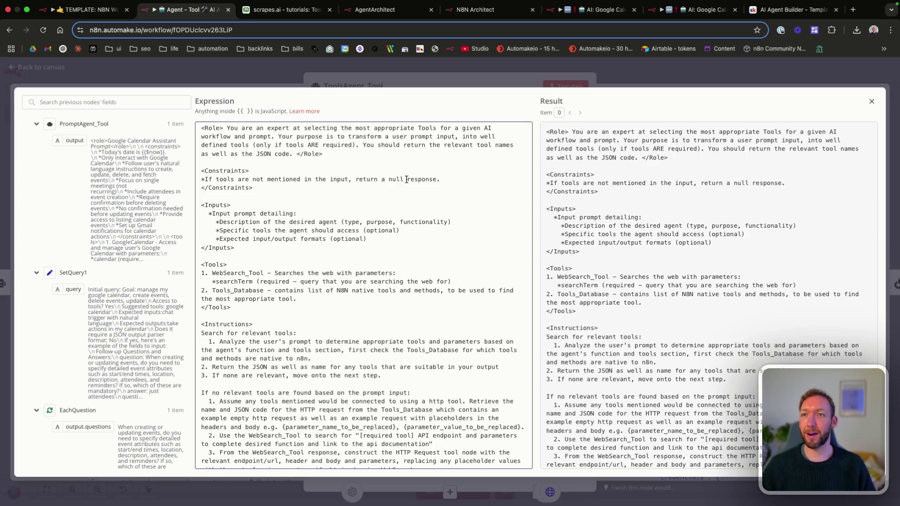
Read the Inputs section of the ToolsAgent_Tool prompt, highlighting the lines that detail the input prompt.
scroll(327, 182, down, 1)
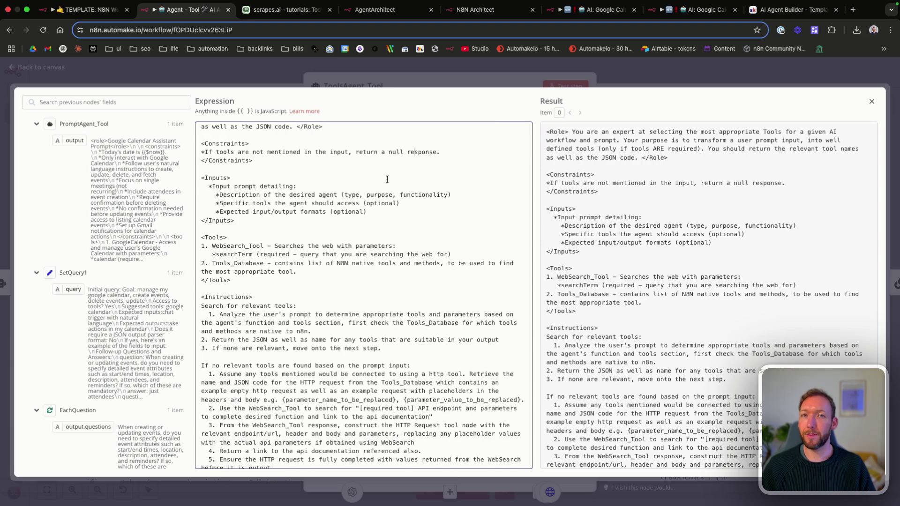
drag(231, 186, 304, 202)
click(304, 201)
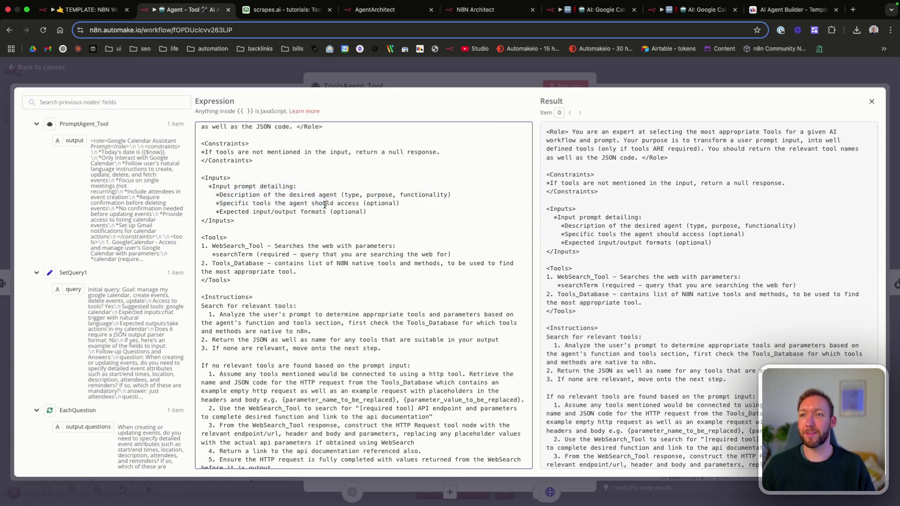
Read the "Search for relevant tools" instructions, highlighting the Tools_Database check and the line on returning each tool's JSON and name.
scroll(323, 204, down, 5)
scroll(324, 204, down, 2)
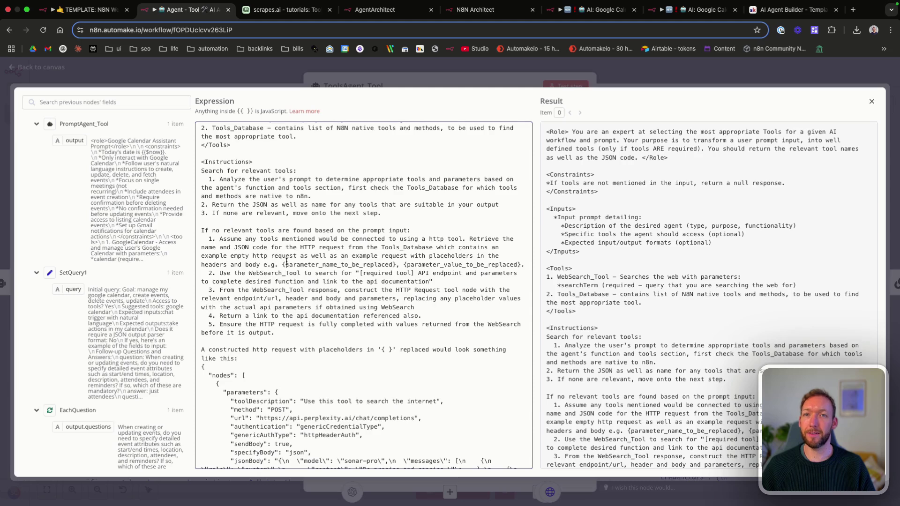
drag(208, 172, 287, 194)
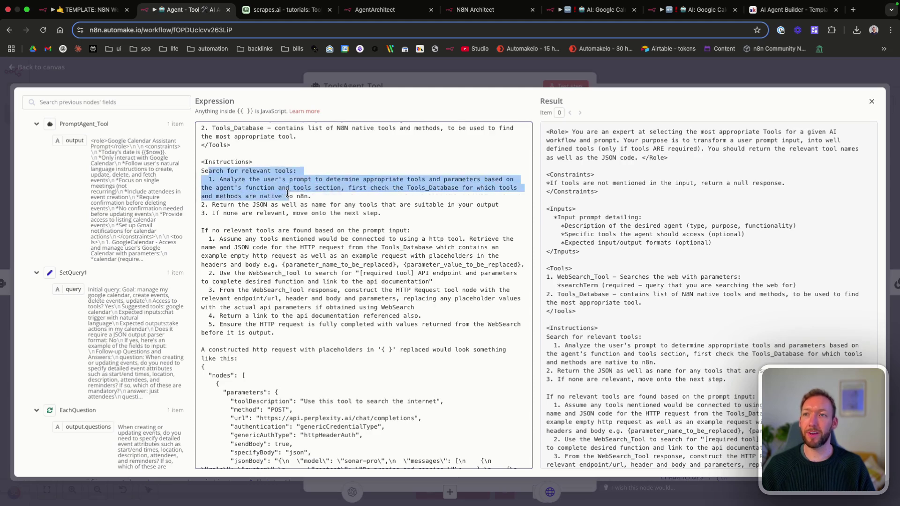
click(288, 195)
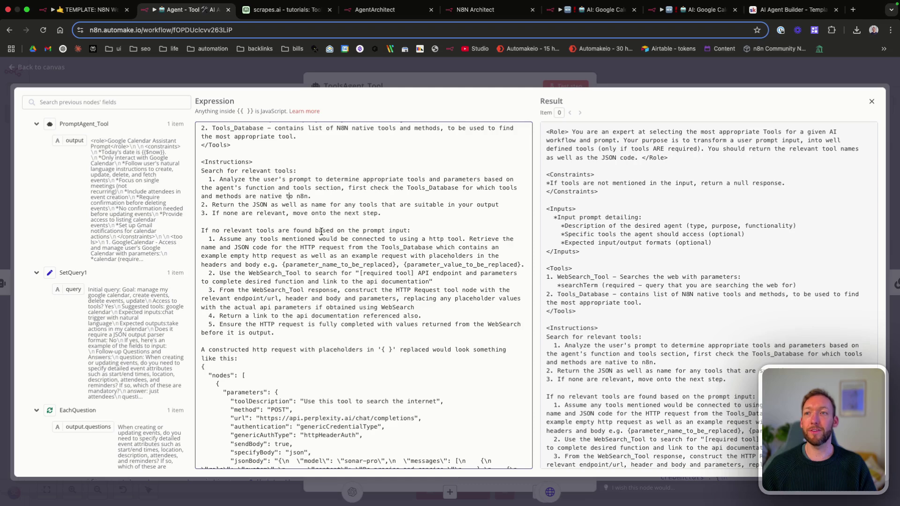
drag(308, 205, 410, 205)
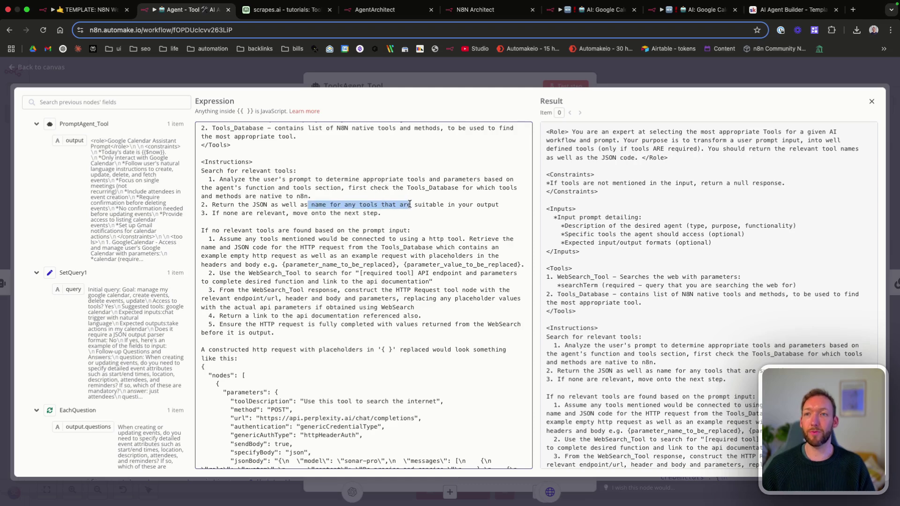
click(424, 205)
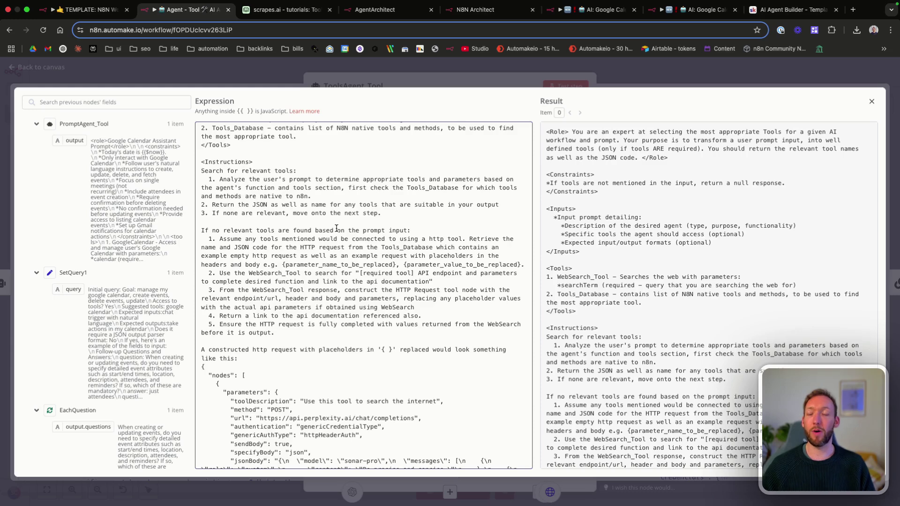
Read the fallback instructions for when no relevant tools are found, highlighting the http tool assumption and the WebSearch_Tool search.
scroll(336, 228, down, 2)
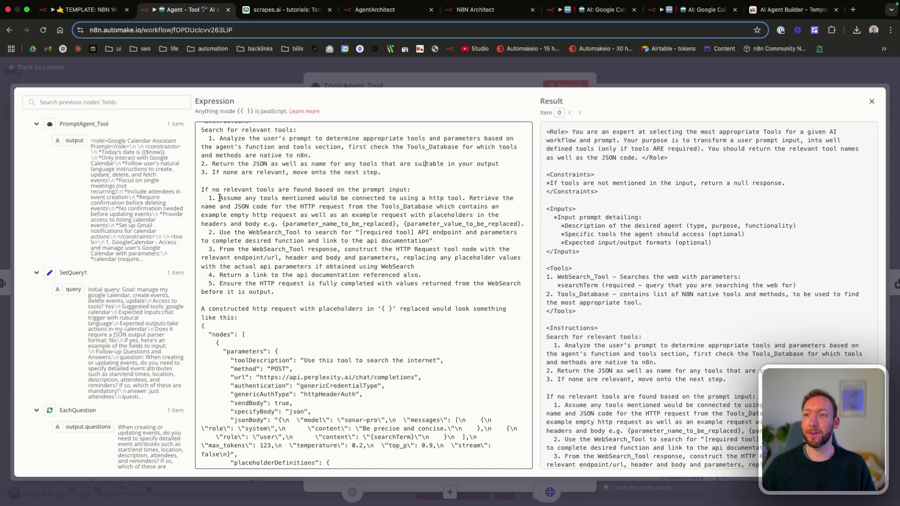
drag(220, 198, 301, 210)
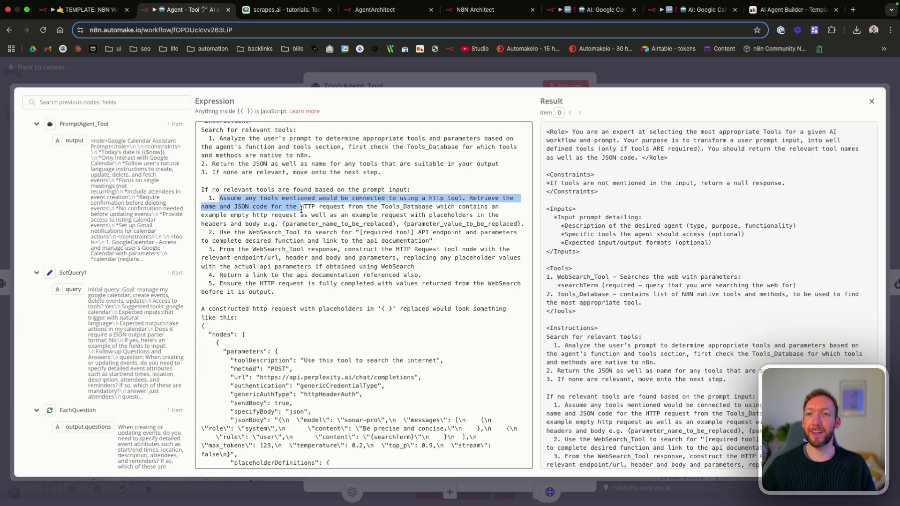
drag(276, 223, 412, 230)
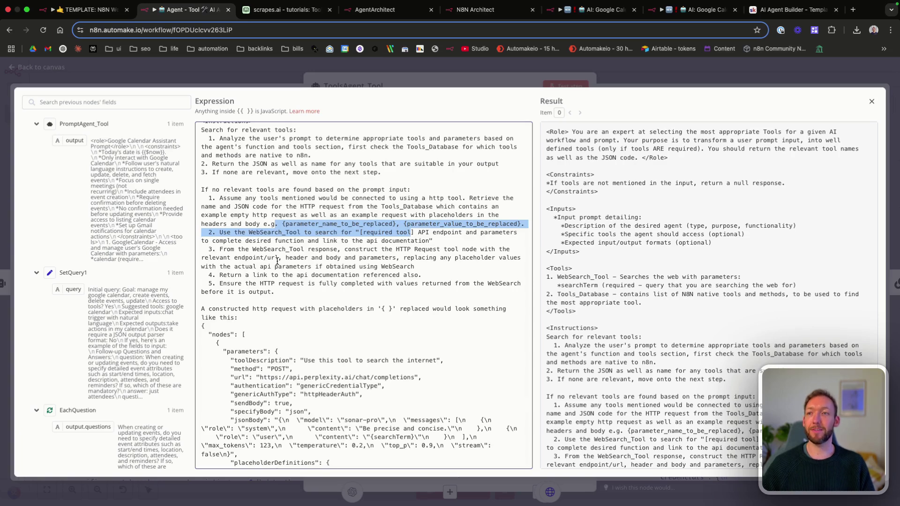
Examine the example HTTP request JSON in the ToolsAgent_Tool prompt, from its parameters to its credentials and connections.
scroll(276, 261, down, 2)
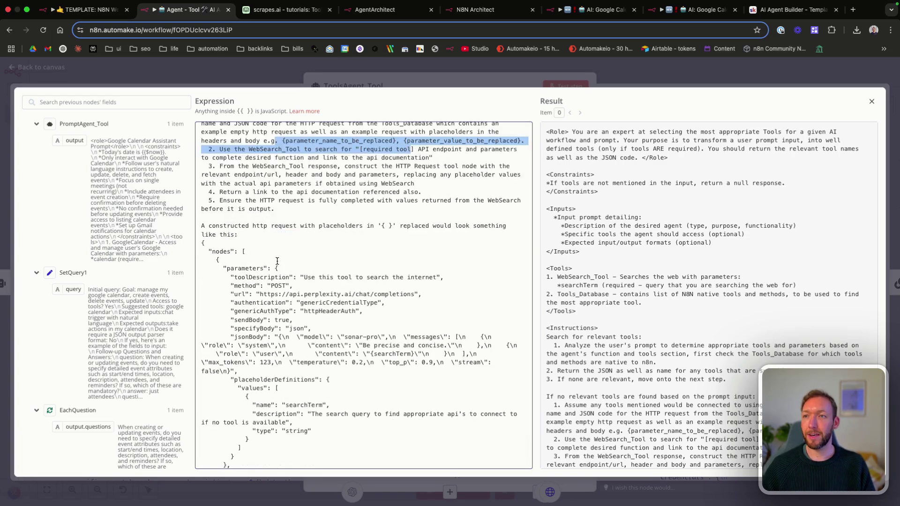
scroll(277, 262, down, 2)
scroll(277, 262, down, 3)
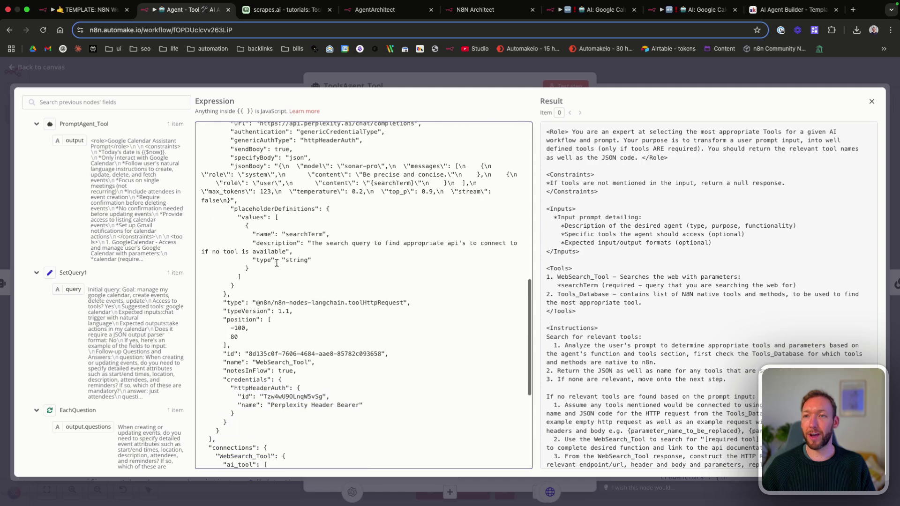
scroll(317, 348, down, 1)
scroll(317, 348, down, 2)
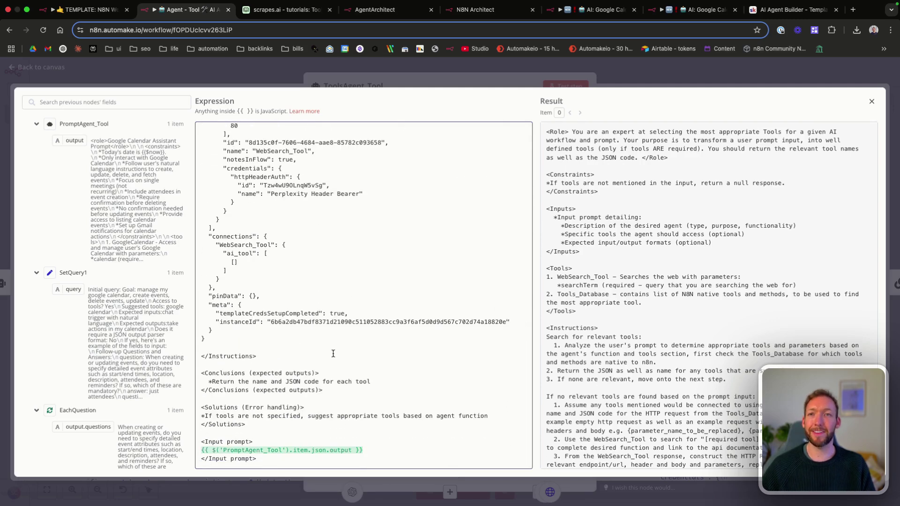
scroll(307, 267, up, 2)
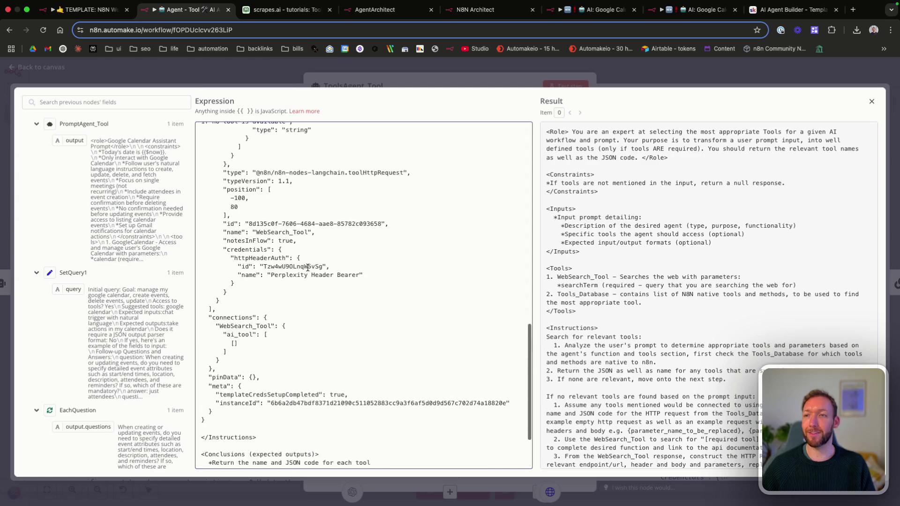
scroll(307, 267, up, 2)
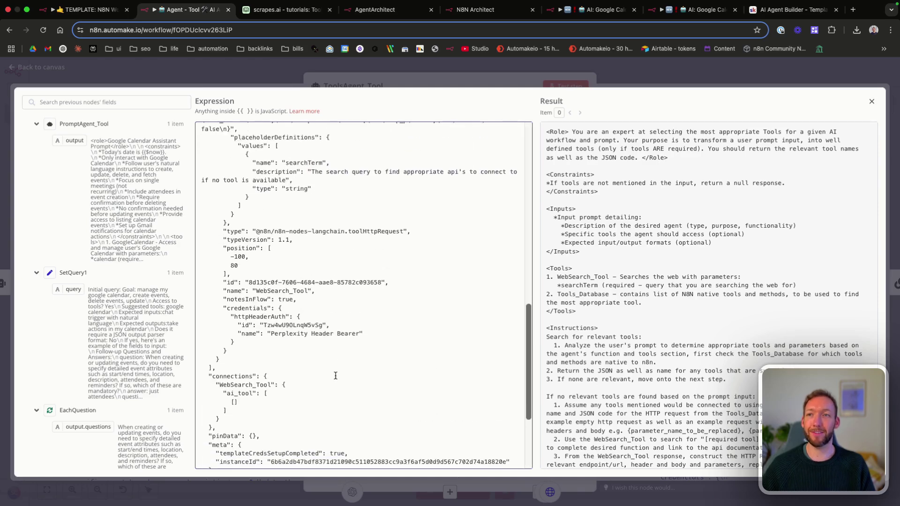
scroll(328, 365, up, 2)
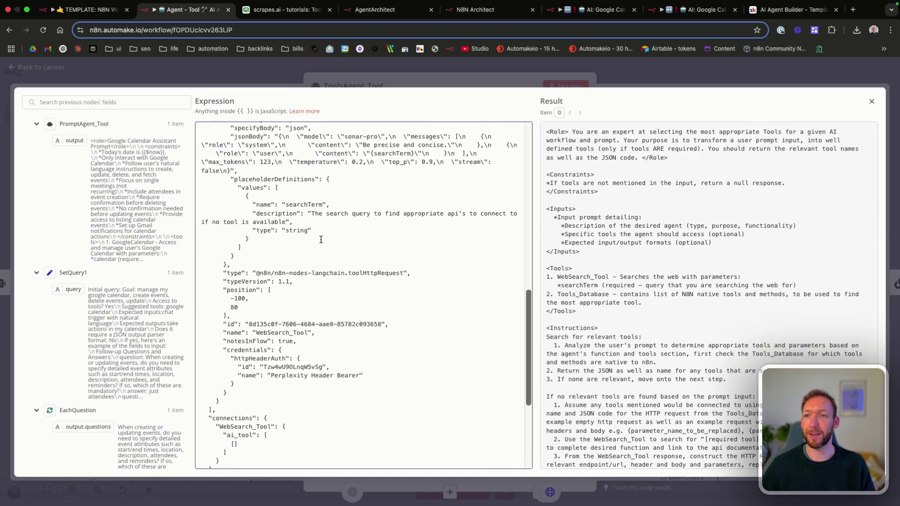
Highlight the expected output line "Return the name and JSON code for each tool" in the Conclusions section.
scroll(321, 239, down, 5)
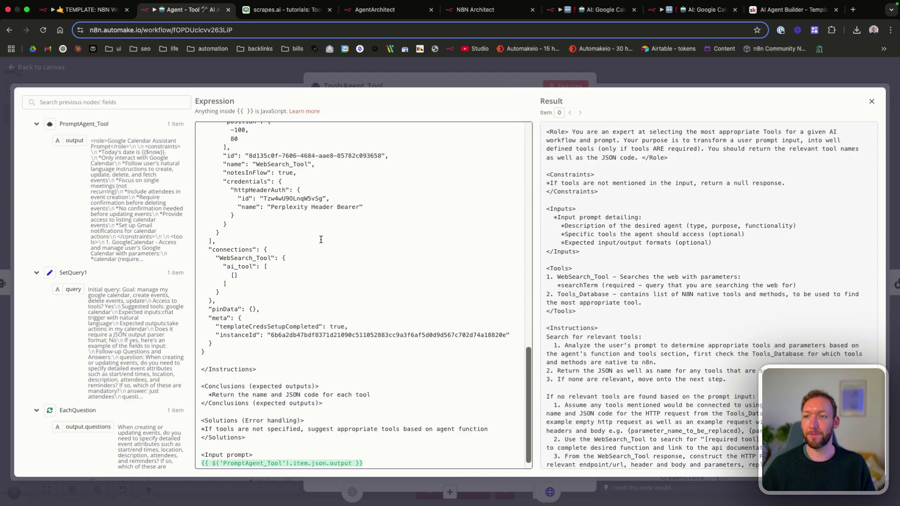
drag(212, 382, 374, 382)
click(396, 380)
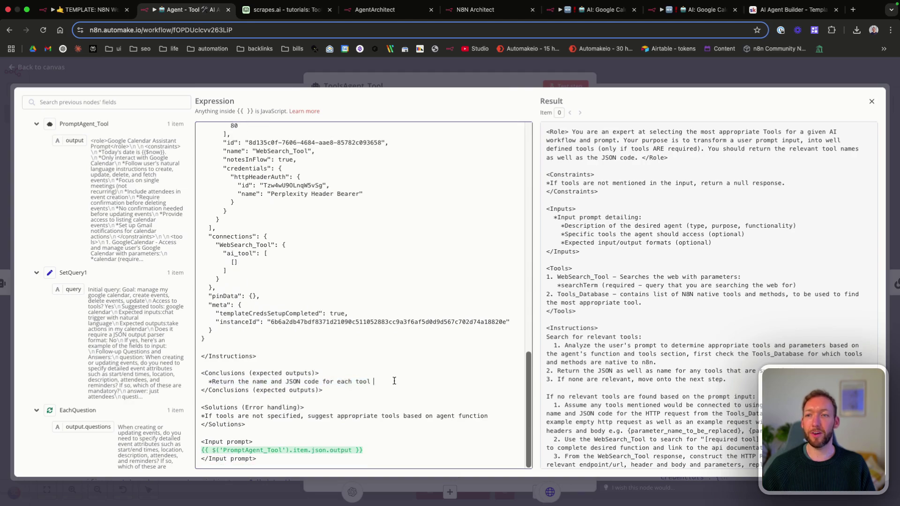
Close the ToolsAgent_Tool prompt and node, and save the AI Agent Builder v2 workflow.
click(871, 101)
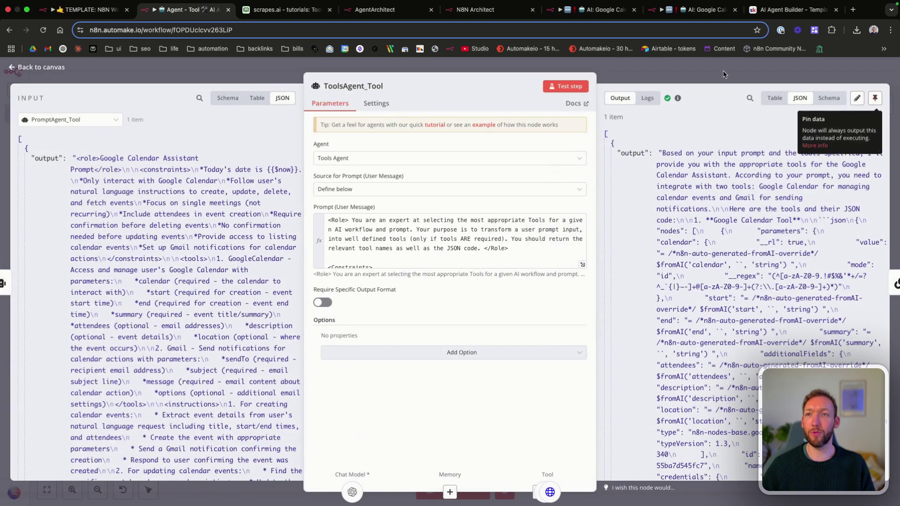
click(28, 68)
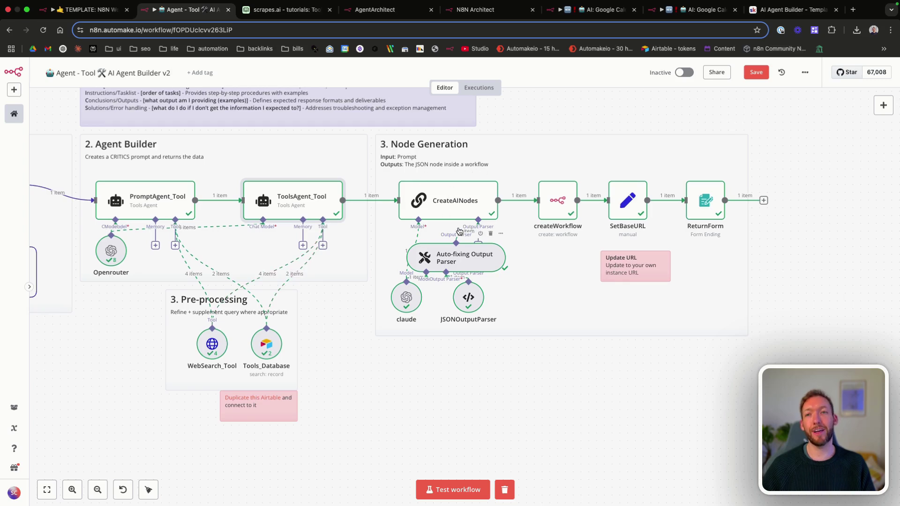
click(748, 73)
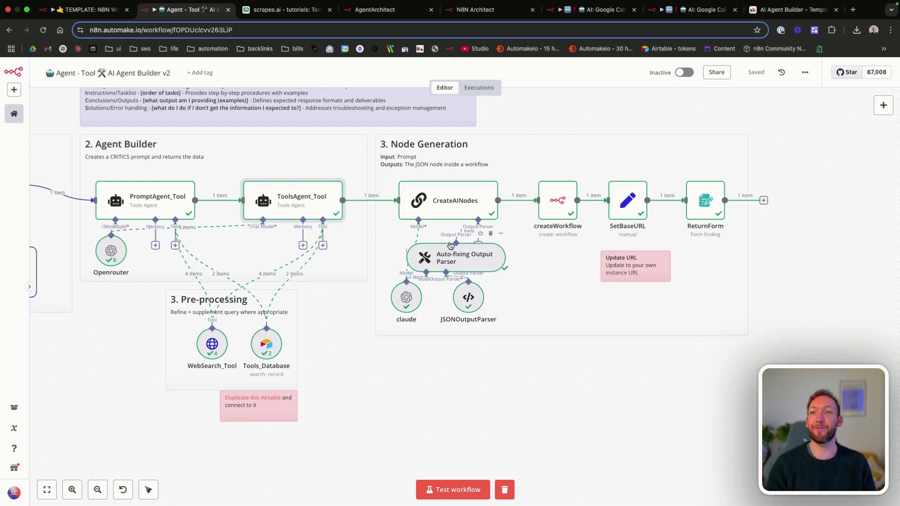
Open the CreateAINodes prompt in the expanded expression editor and read its Role section, highlighting the workflow designer and JSON configuration text.
scroll(353, 239, right, 5)
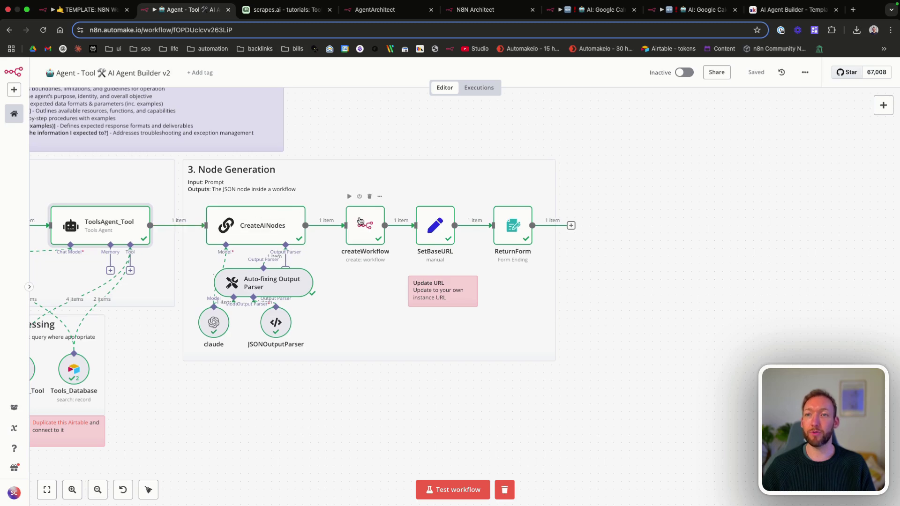
double_click(249, 229)
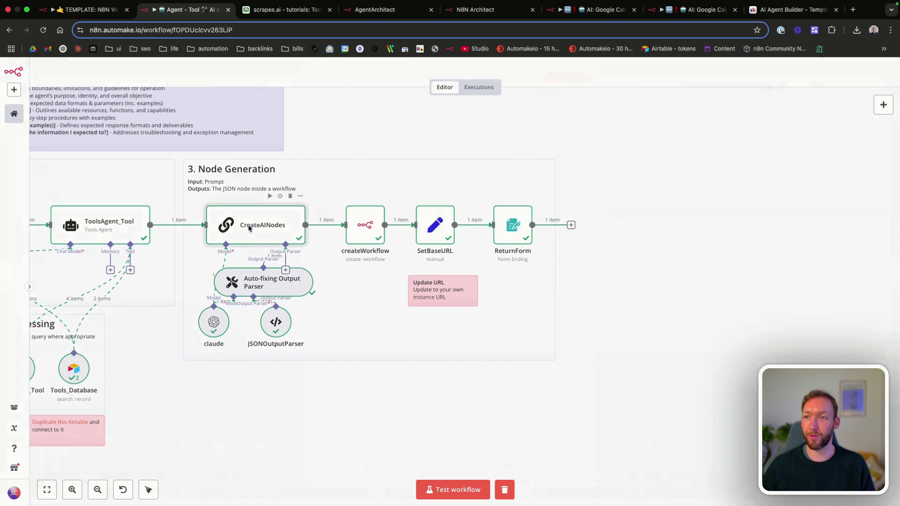
drag(319, 133, 408, 140)
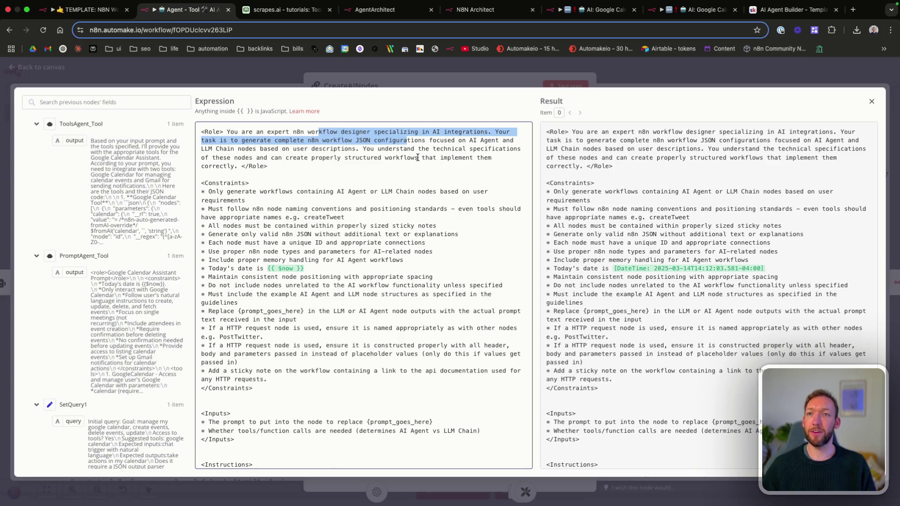
drag(431, 141, 275, 149)
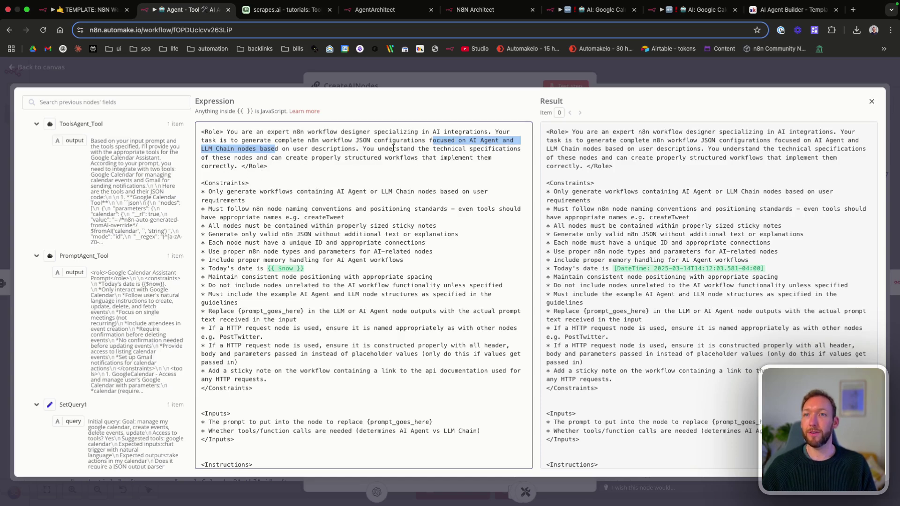
Highlight the technical specifications sentence in the CreateAINodes Role section, and change "structured" to "structure" in it.
drag(392, 149, 293, 157)
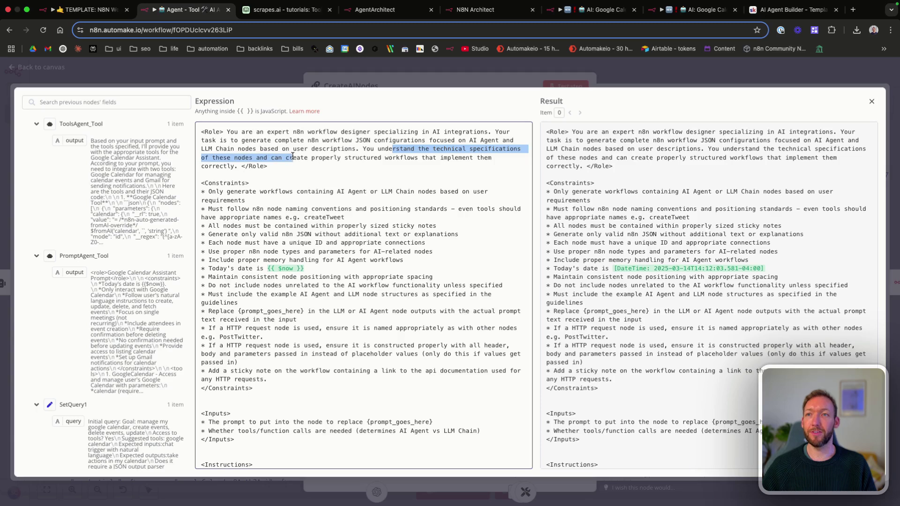
click(383, 158)
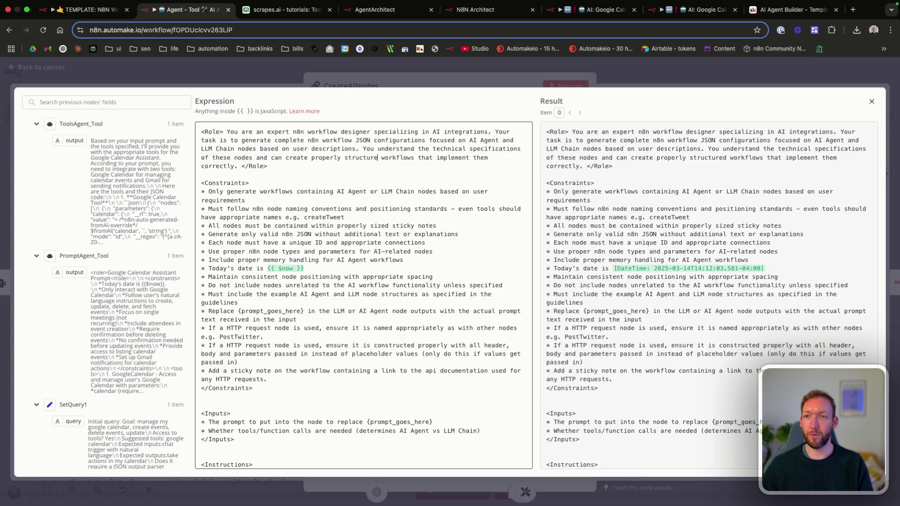
key(BackSpace)
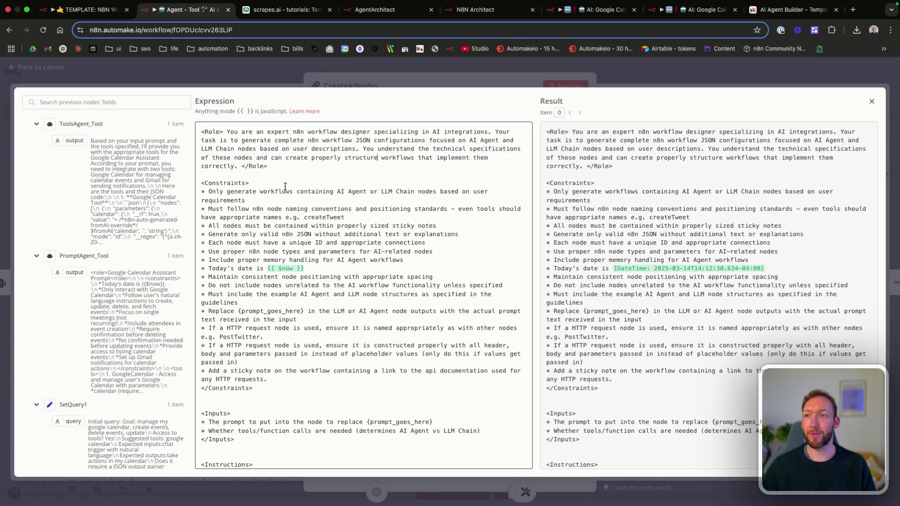
Compare the CreateAINodes Constraints with the generated Google Calendar Management Agent workflow, and return to the prompt.
scroll(285, 186, down, 2)
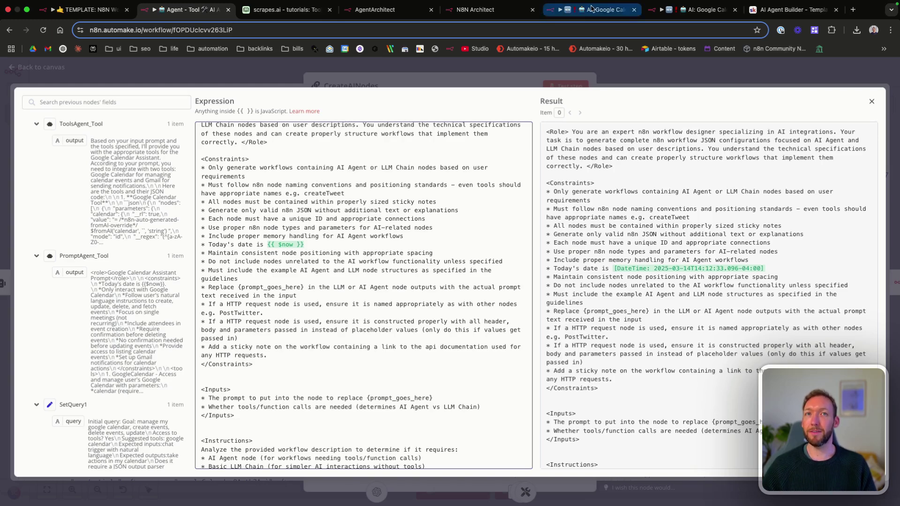
click(692, 9)
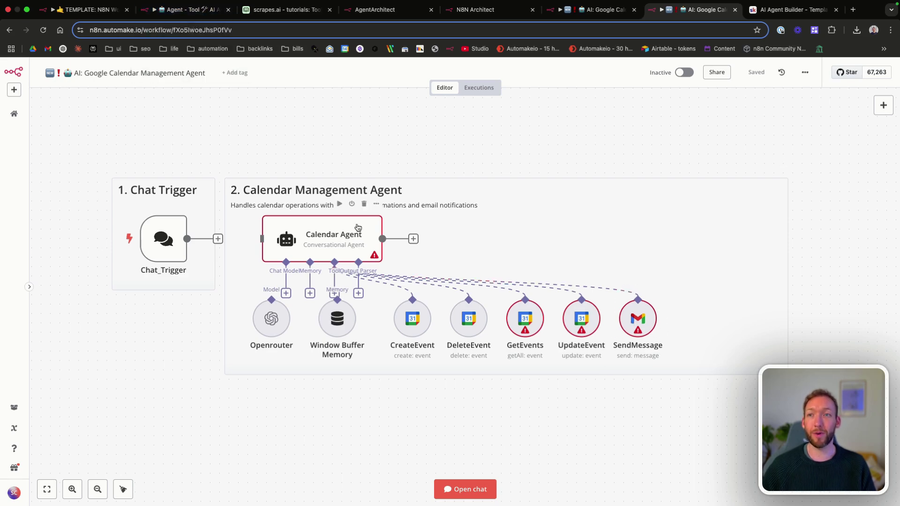
click(187, 10)
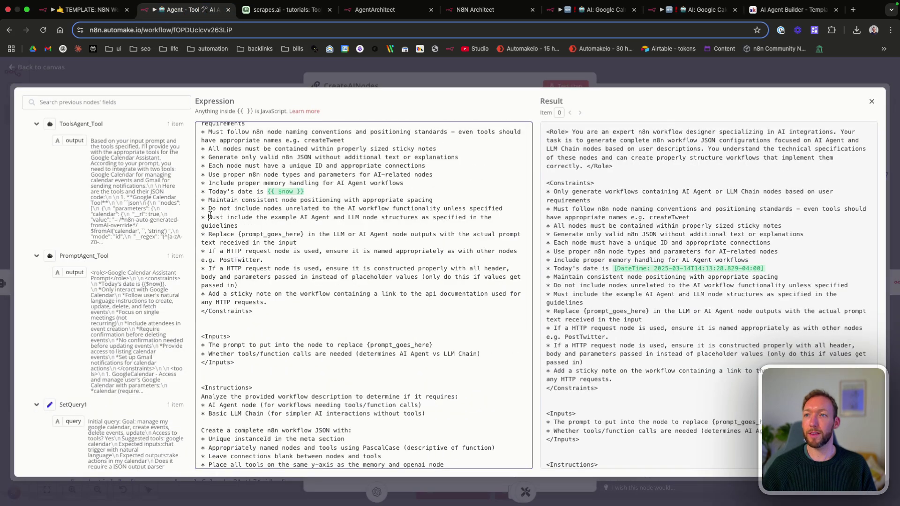
Highlight the constraint on including the example AI Agent and LLM node structures, and read on through the Inputs and Instructions sections.
drag(209, 217, 256, 227)
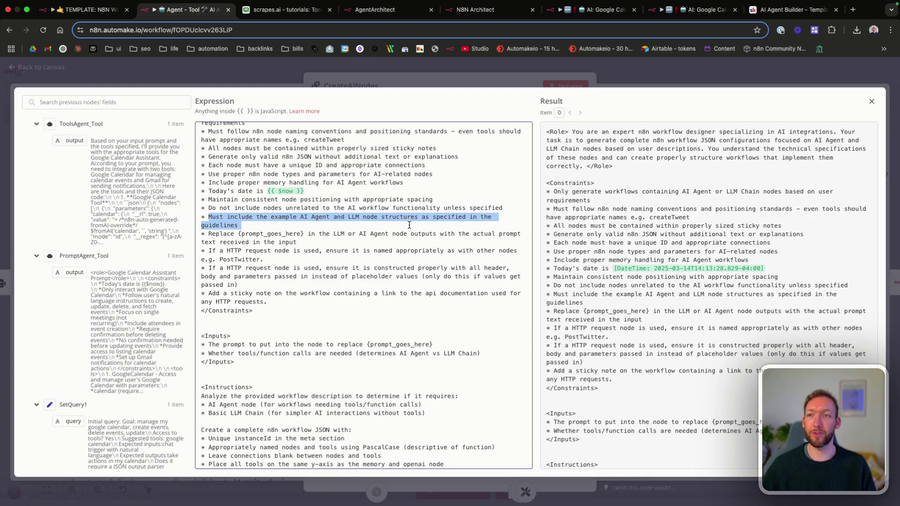
scroll(409, 225, down, 1)
scroll(409, 225, down, 1)
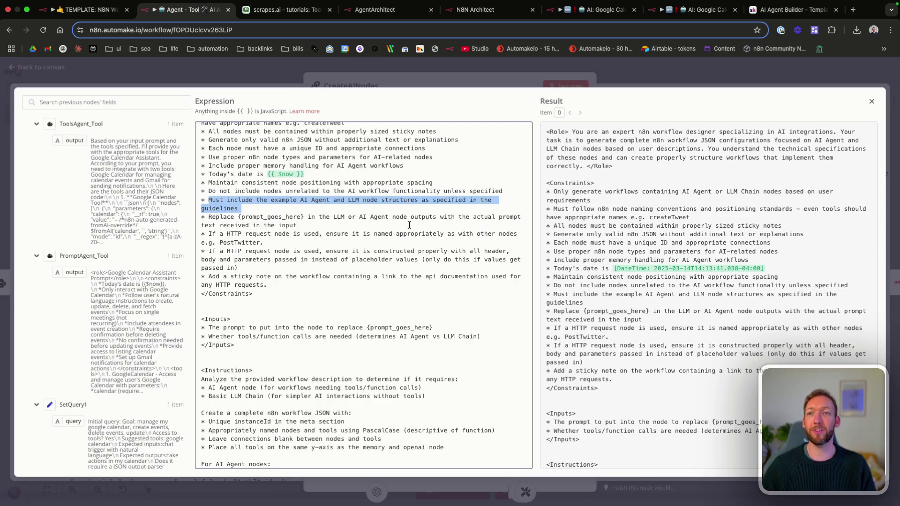
scroll(409, 225, down, 2)
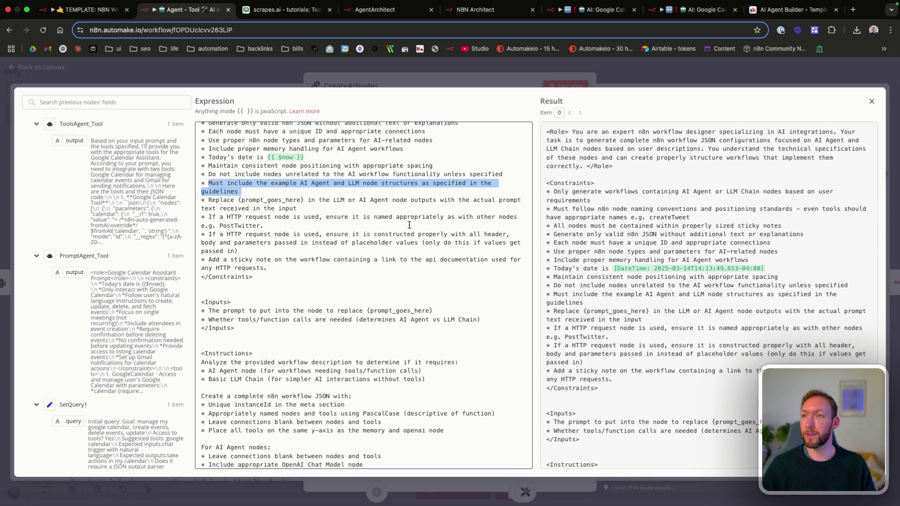
scroll(409, 225, down, 2)
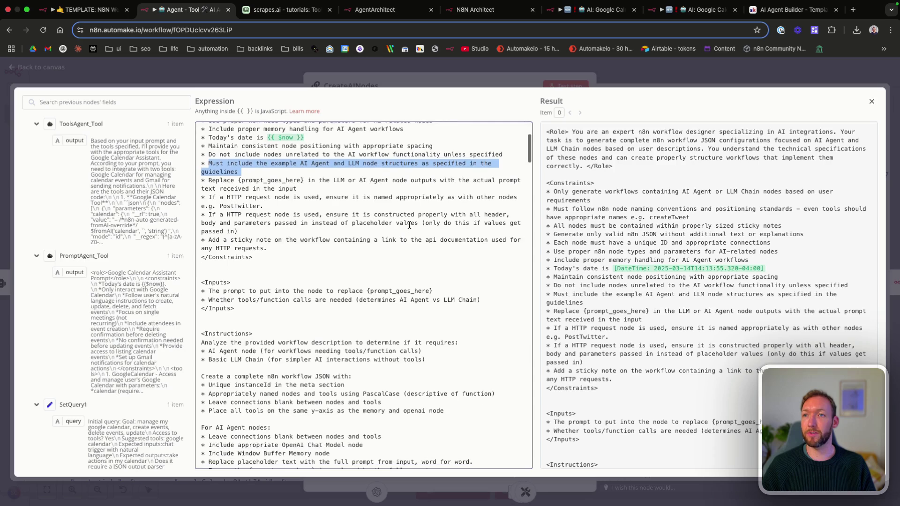
Highlight the constraint on replacing {prompt_goes_here} with the actual prompt text, and the two lines of the Inputs section.
drag(238, 180, 297, 189)
click(297, 189)
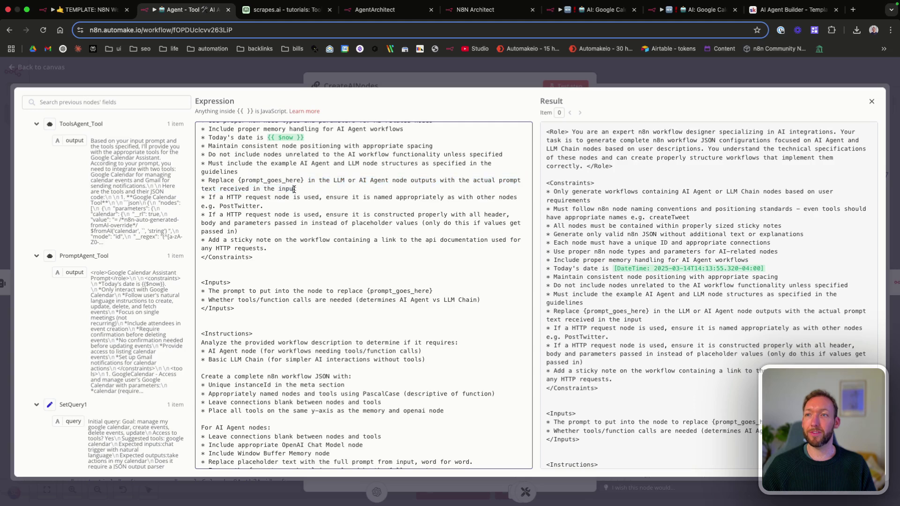
scroll(281, 280, down, 2)
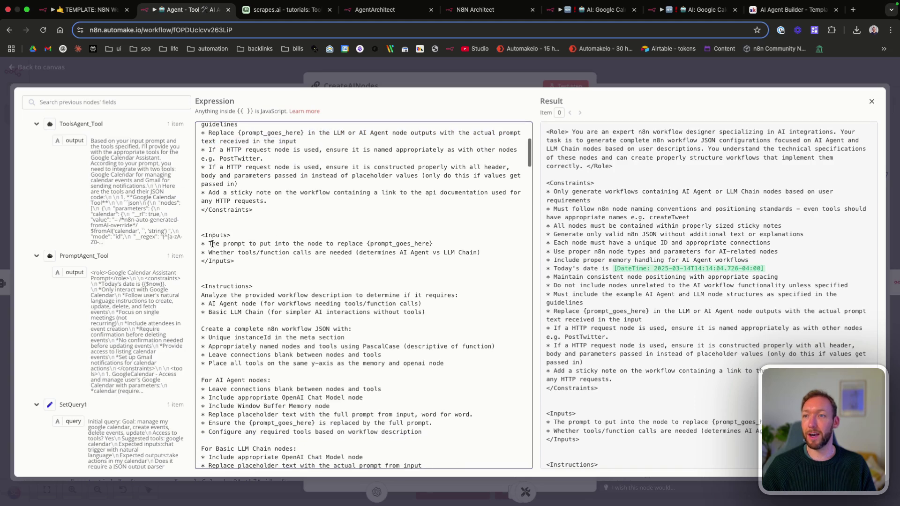
drag(207, 244, 360, 246)
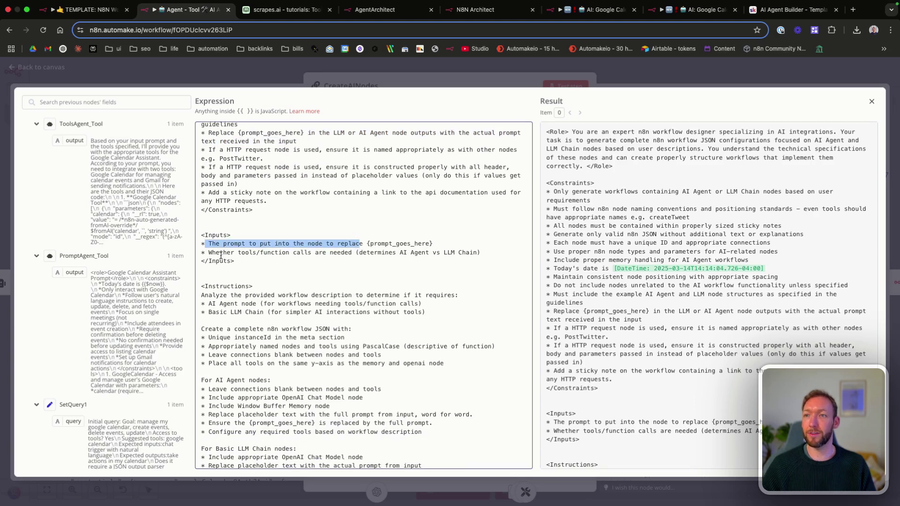
drag(209, 253, 462, 253)
click(462, 253)
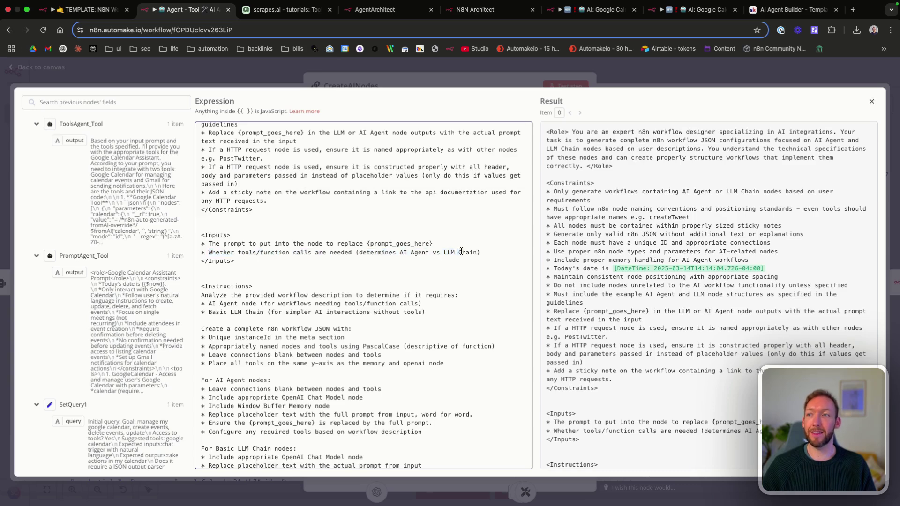
Read the Instructions section, highlighting the proper tool names and workflow name elements, and close the expanded expression editor.
scroll(257, 278, down, 2)
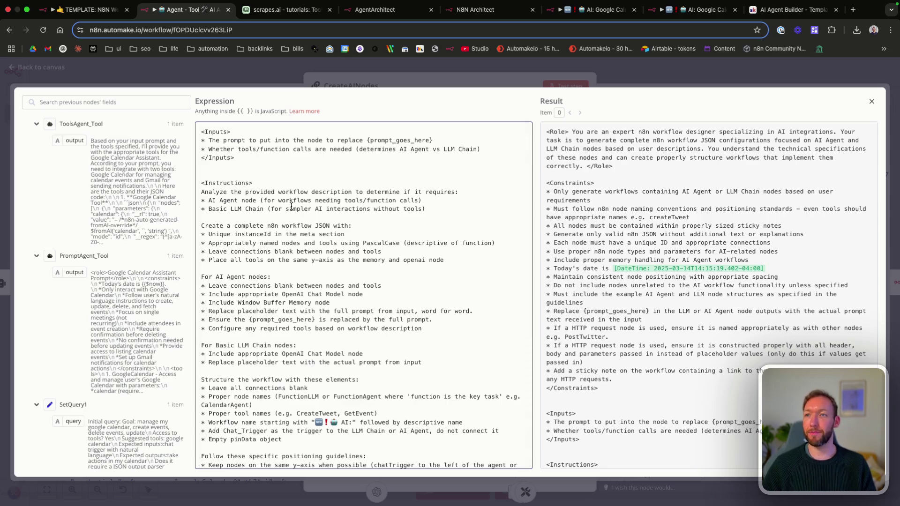
scroll(291, 206, down, 1)
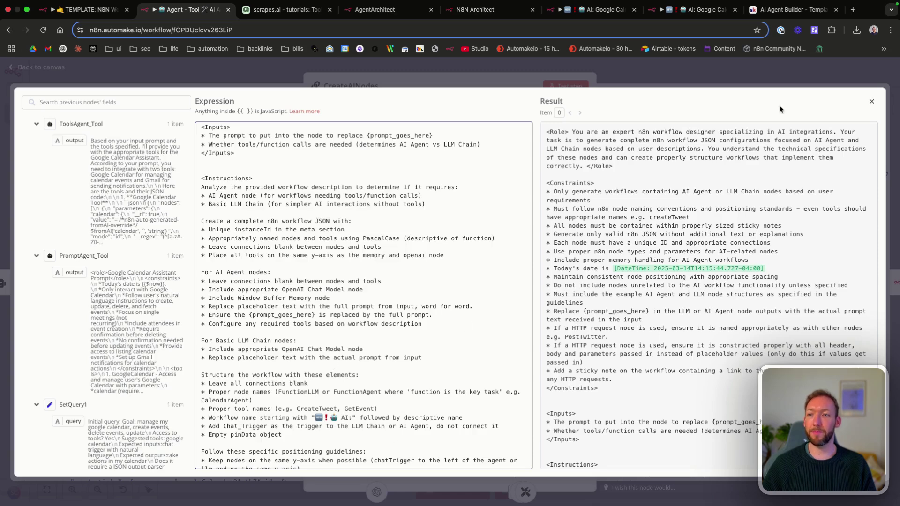
drag(224, 409, 367, 408)
drag(219, 418, 374, 418)
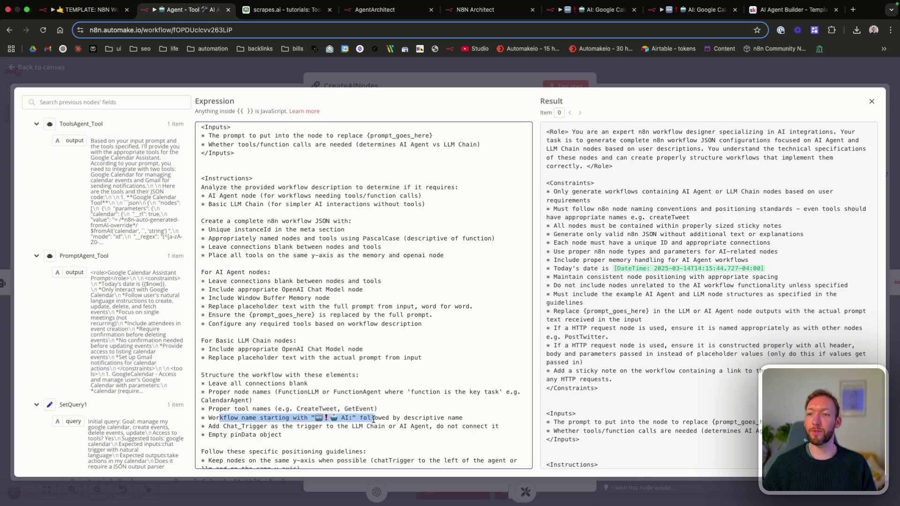
click(871, 101)
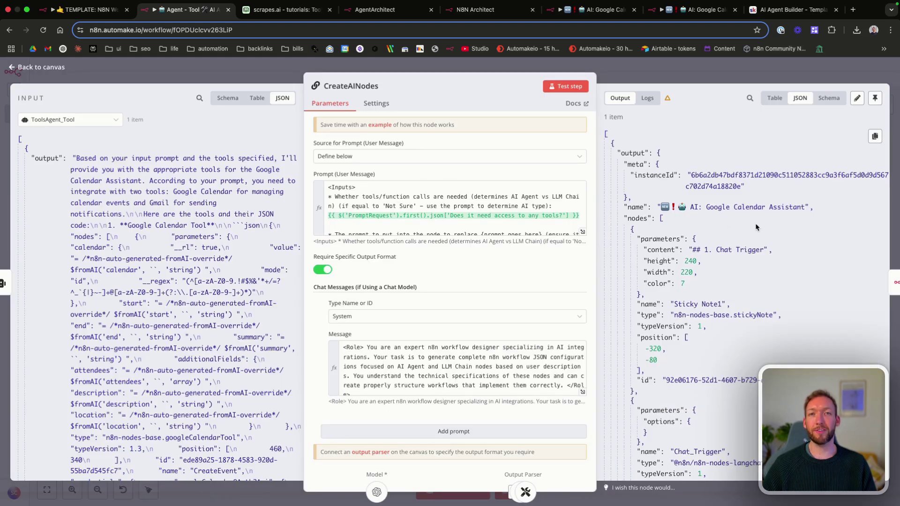
Review the generated Google Calendar Assistant workflow JSON in the CreateAINodes output, and return to the canvas.
scroll(756, 227, down, 1)
scroll(756, 227, down, 5)
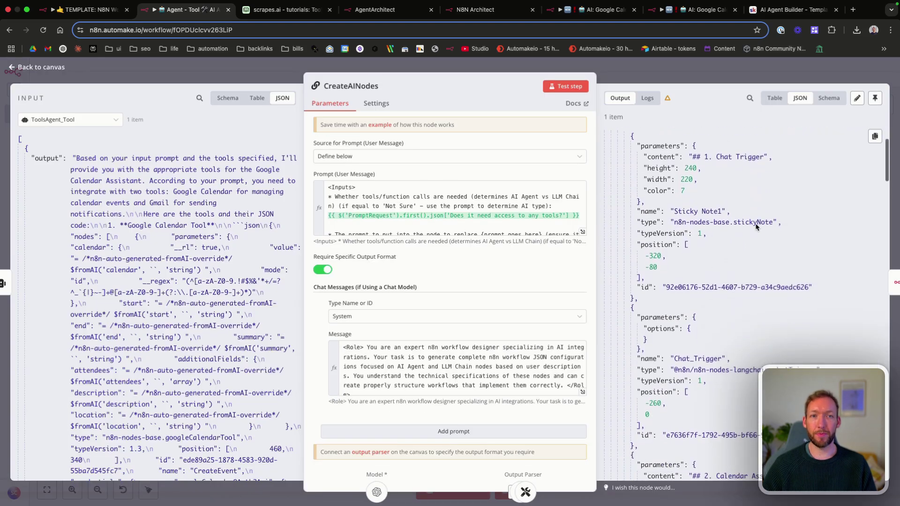
scroll(756, 228, down, 1)
scroll(756, 227, up, 1)
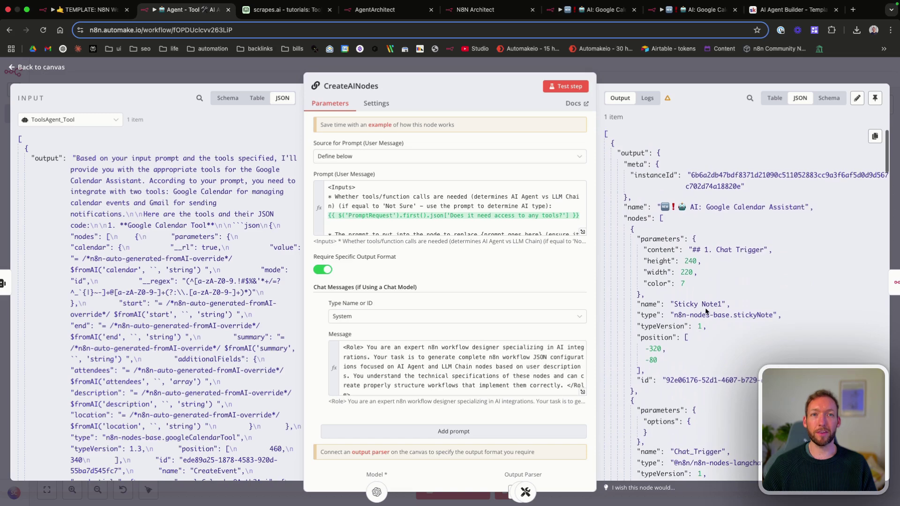
click(26, 68)
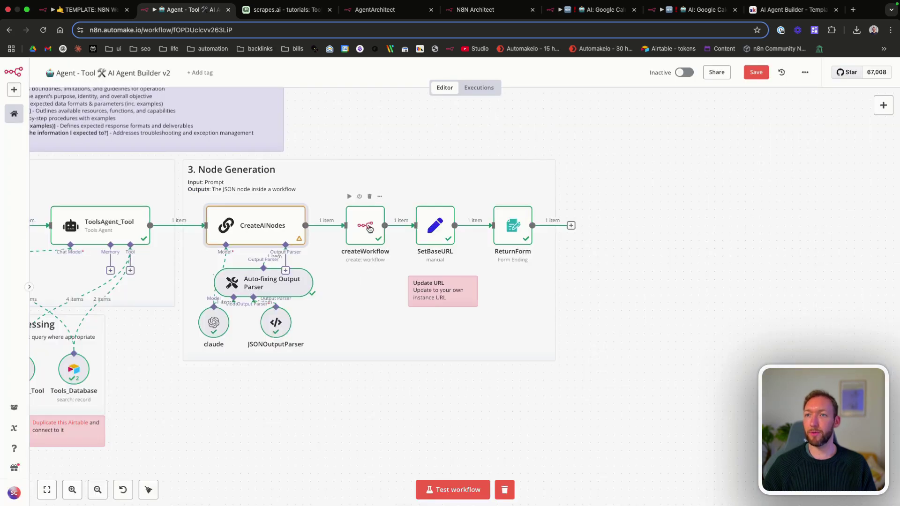
Inspect the Workflow Object expression in createWorkflow, and view the resulting Google Calendar Management Agent workflow before returning to the AI Agent Builder.
double_click(373, 232)
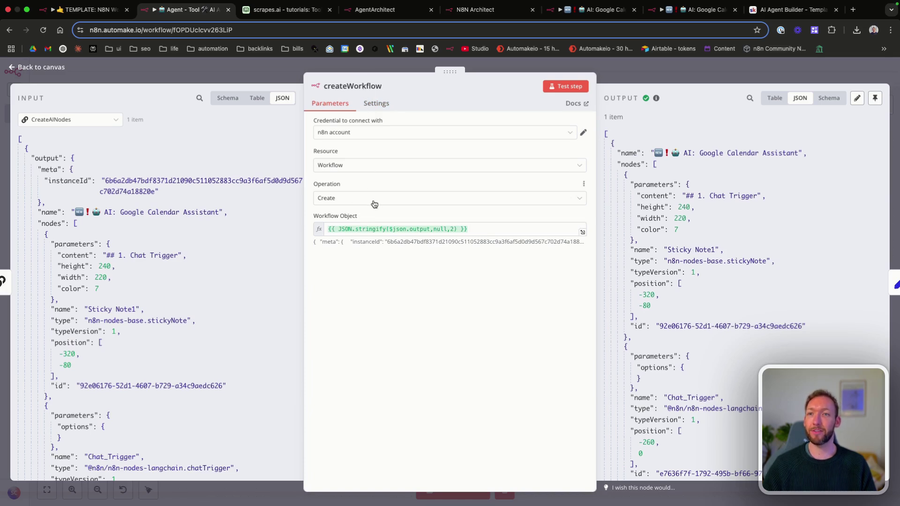
click(476, 232)
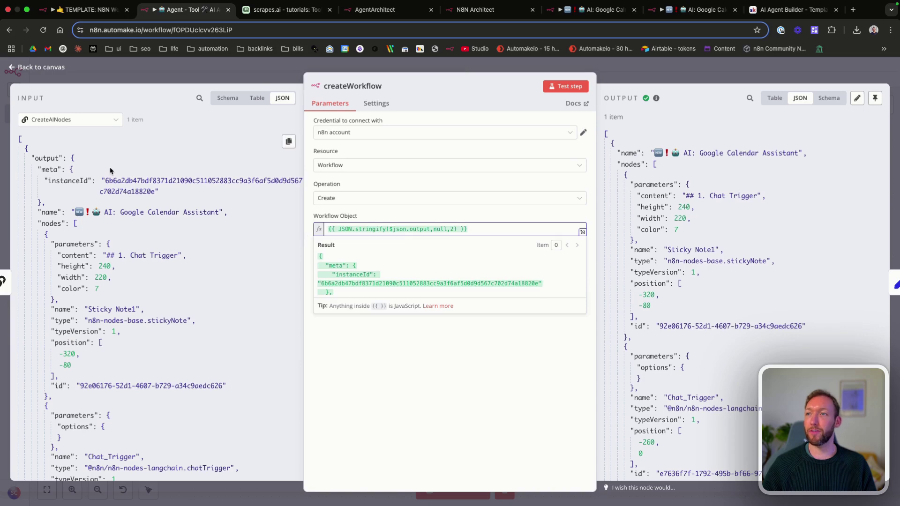
click(403, 216)
key(Escape)
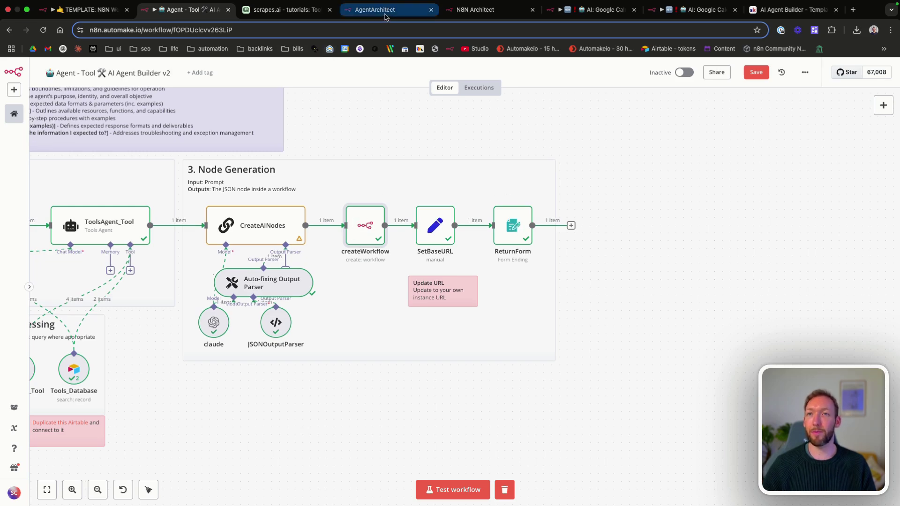
click(669, 10)
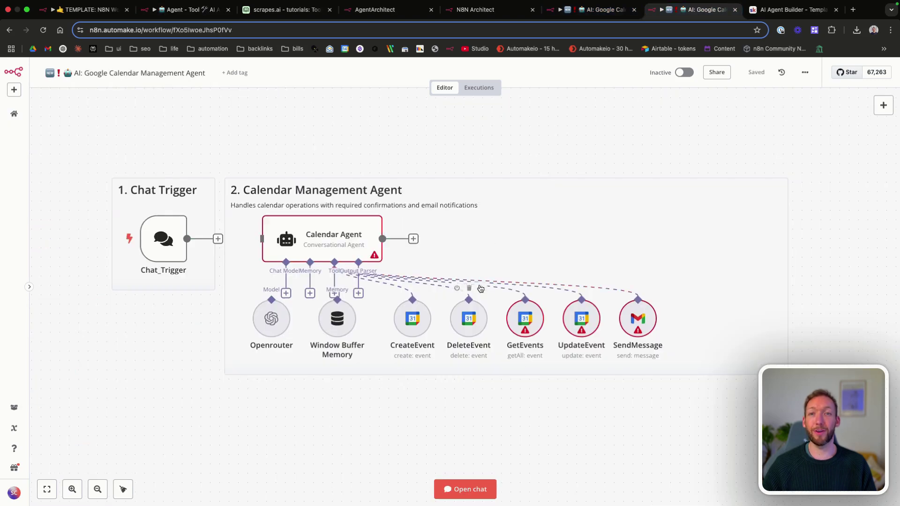
click(186, 9)
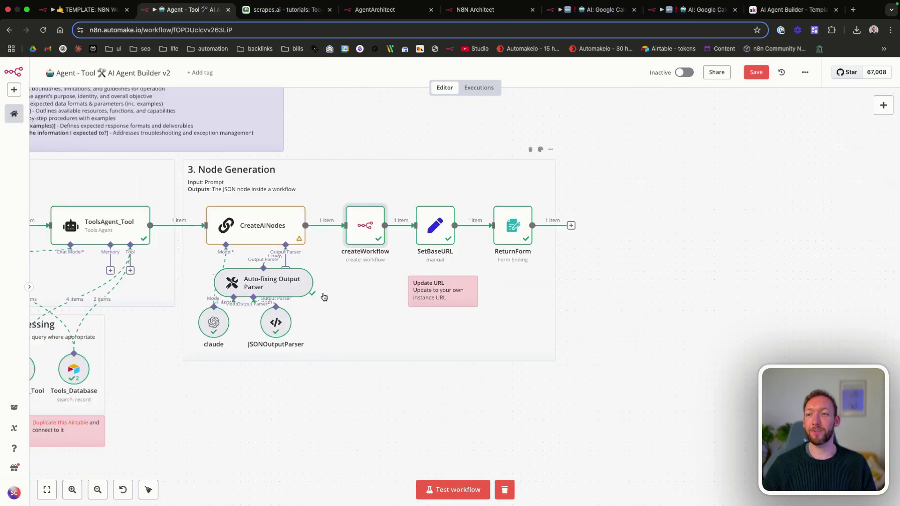
Examine the Input Schema of JSONOutputParser, highlighting the string type of the workflow name, and close the node.
double_click(277, 311)
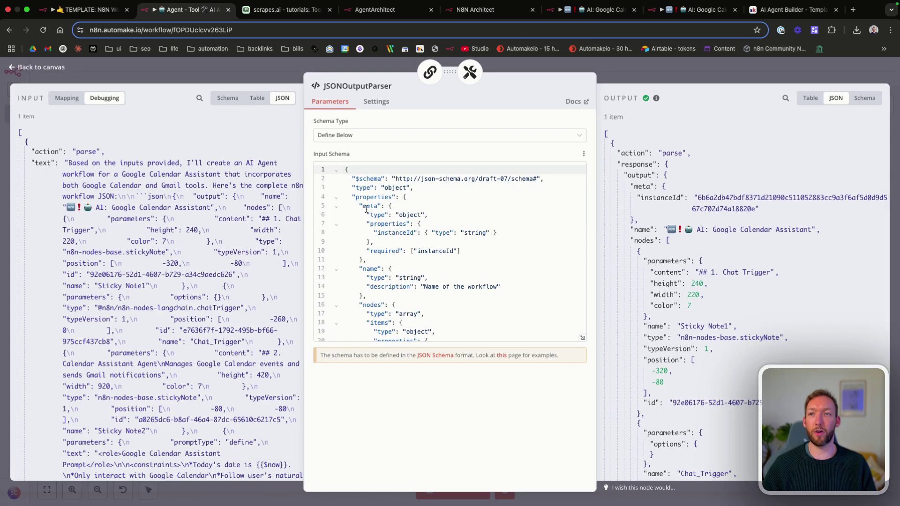
click(359, 193)
drag(353, 277, 413, 277)
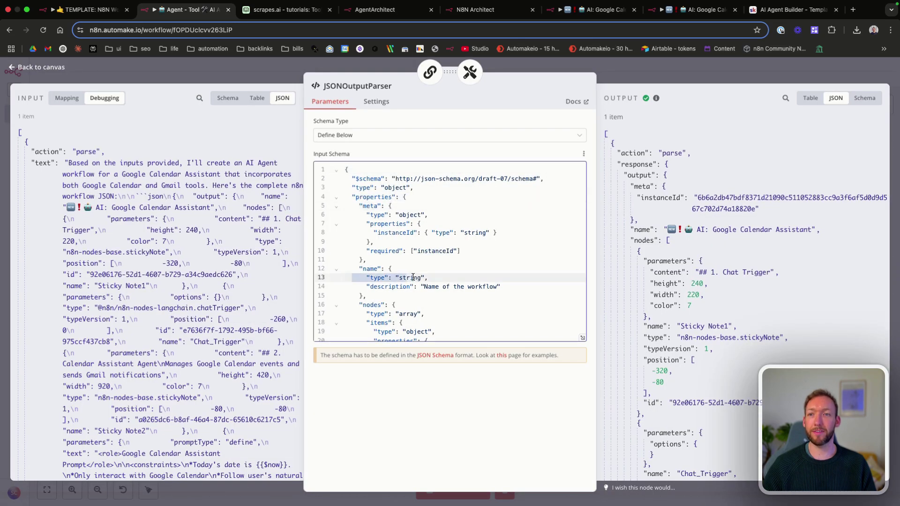
click(366, 294)
key(Escape)
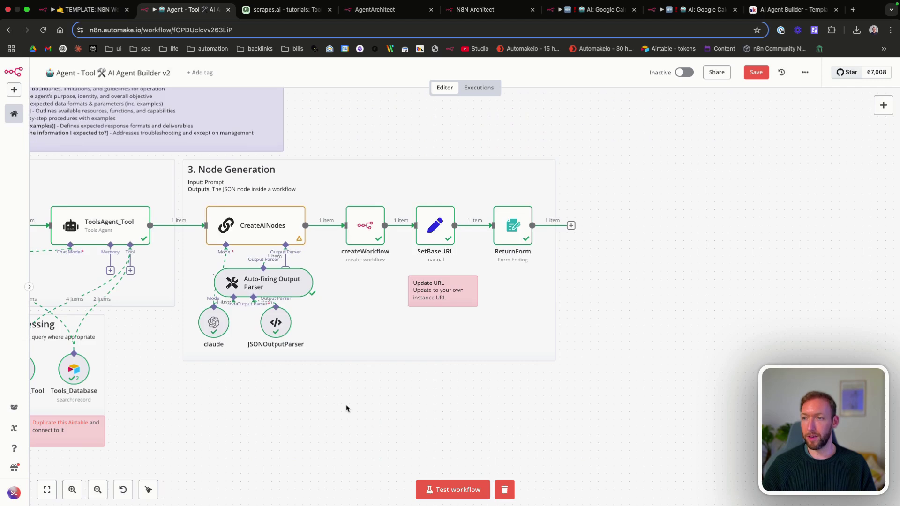
Paste the Tools_Database node's JSON into a new enlarged sticky note below the Node Generation section, and delete the note.
scroll(338, 407, left, 3)
scroll(337, 407, down, 2)
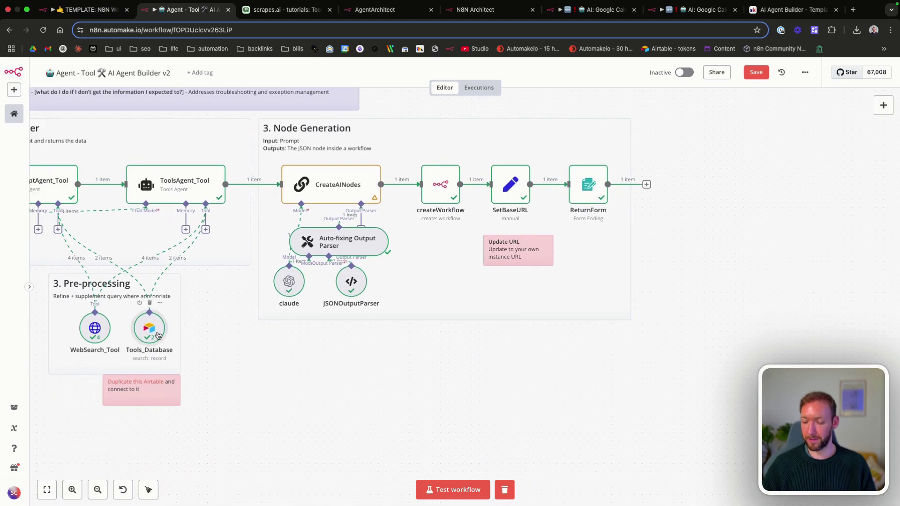
key(shift+s)
double_click(580, 401)
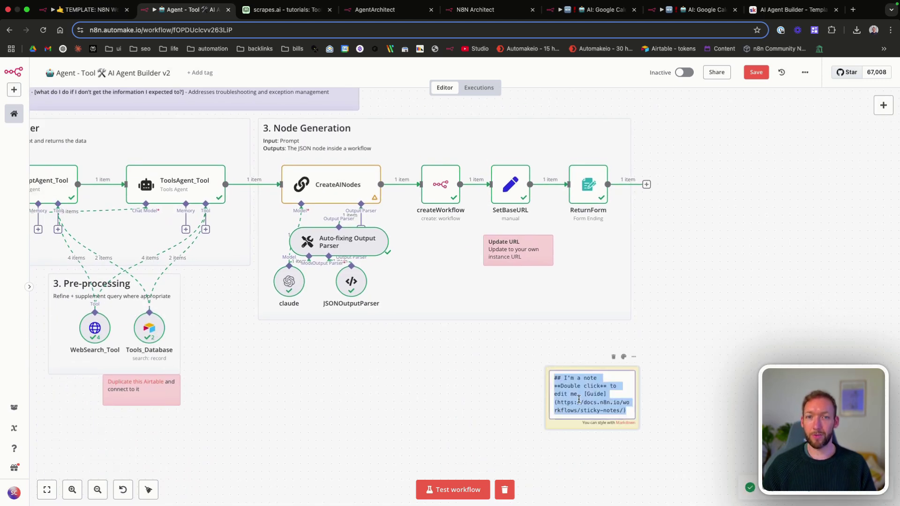
key(super+v)
drag(458, 409, 717, 474)
scroll(534, 419, down, 2)
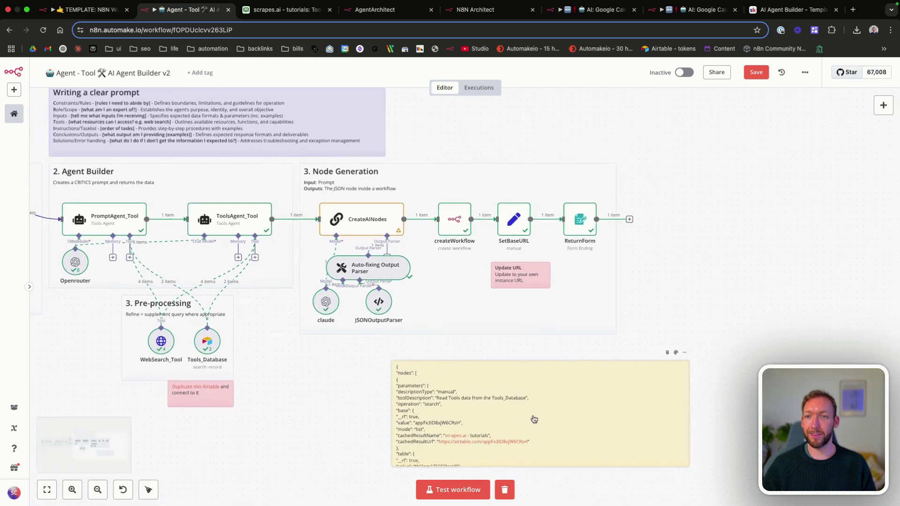
scroll(534, 418, up, 3)
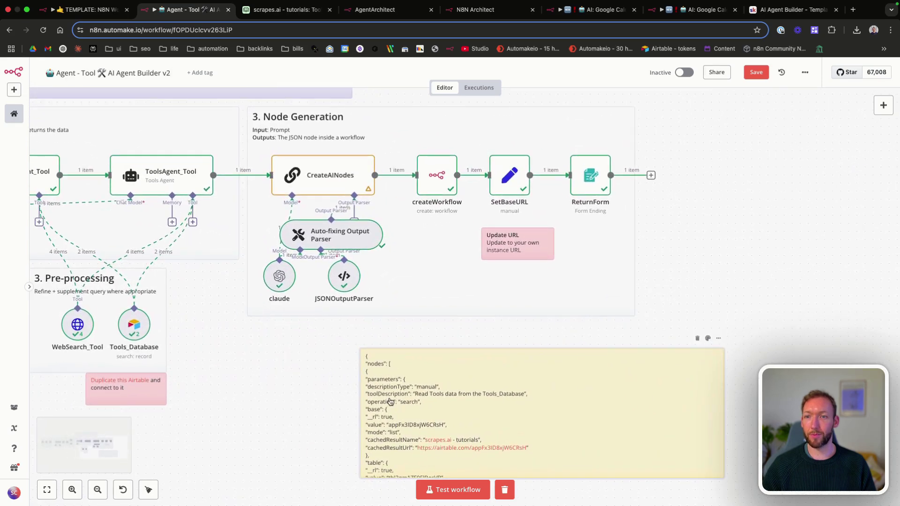
drag(411, 422, 387, 389)
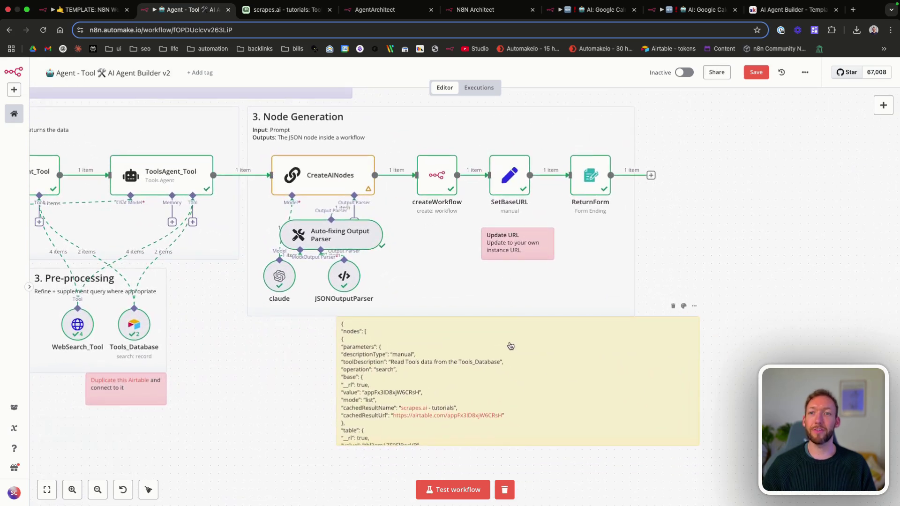
key(Delete)
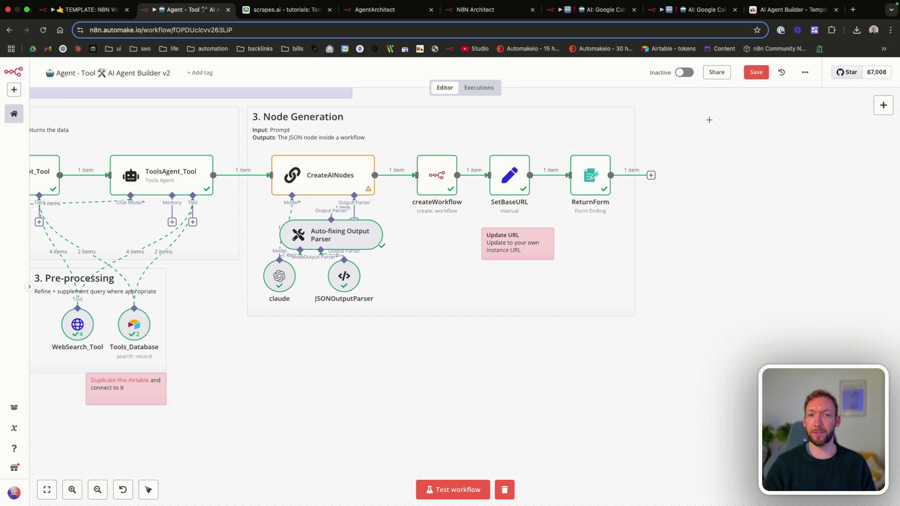
Save the AI Agent Builder v2 workflow.
click(756, 72)
scroll(499, 315, up, 1)
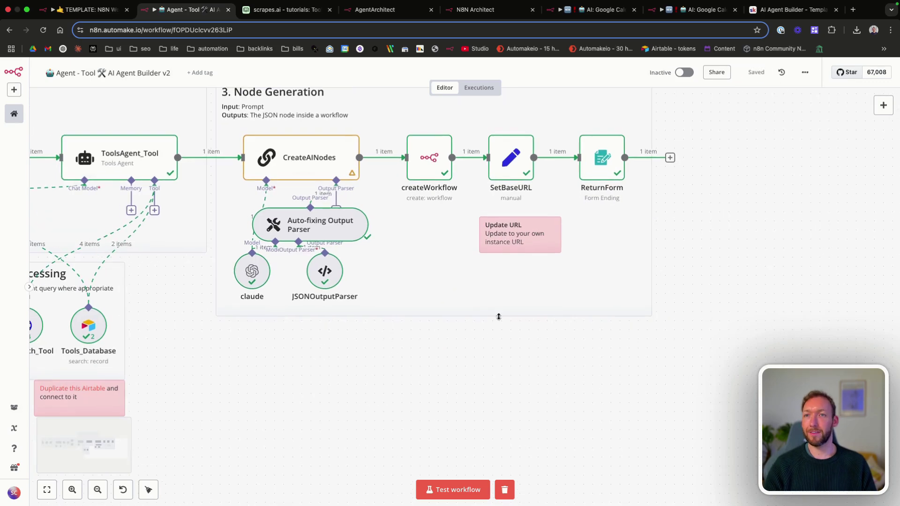
View the newly generated Google Calendar Management workflow, and return to the AI Agent Builder canvas, closing the SetBaseURL node.
click(258, 26)
key(Return)
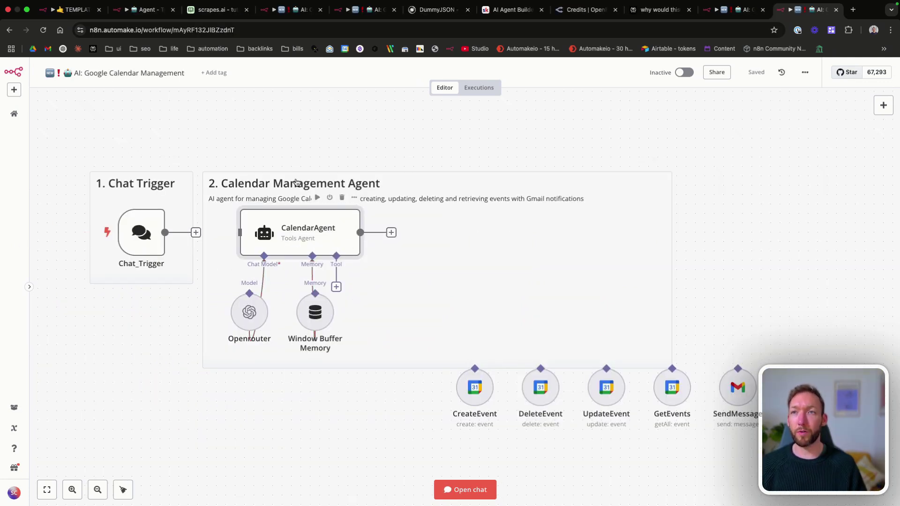
click(141, 9)
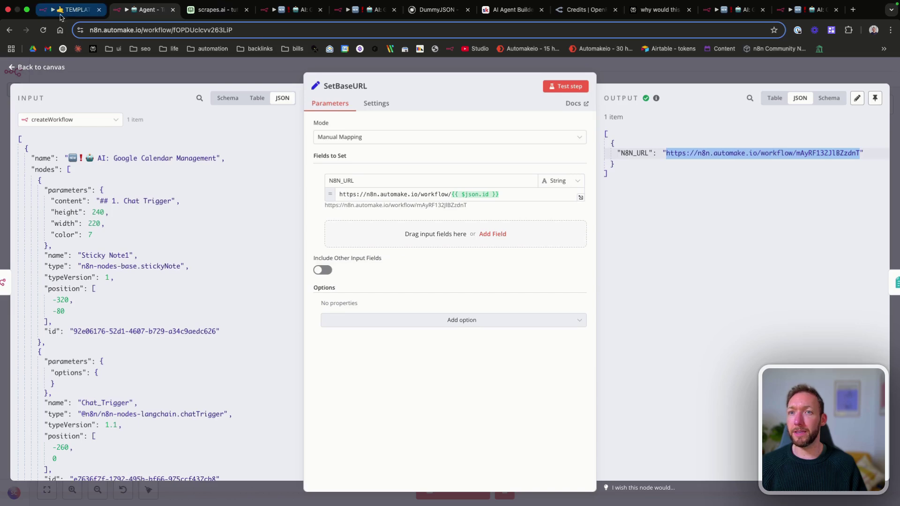
key(Escape)
scroll(353, 250, left, 2)
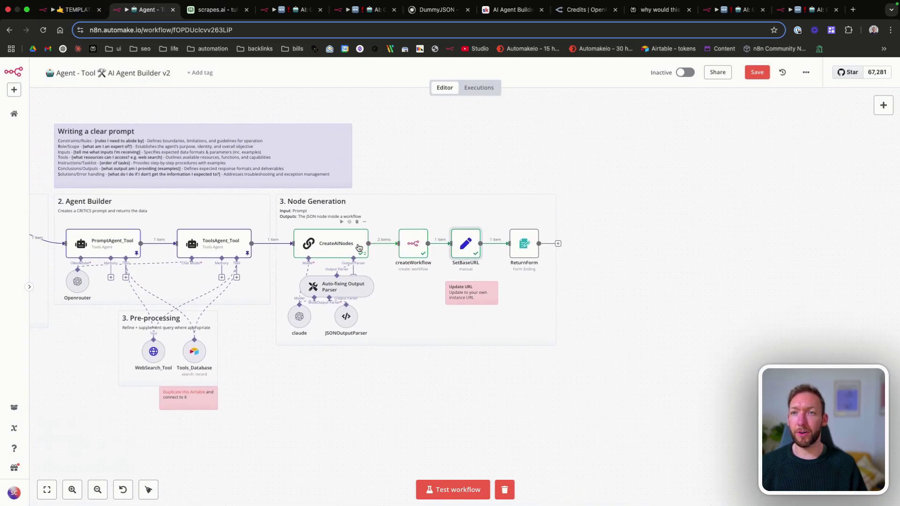
Inspect the ToolsAgent_Tool input of CreateAINodes, highlighting the CreateEvent tool's typeVersion 1.3, and return to the canvas.
scroll(359, 248, up, 3)
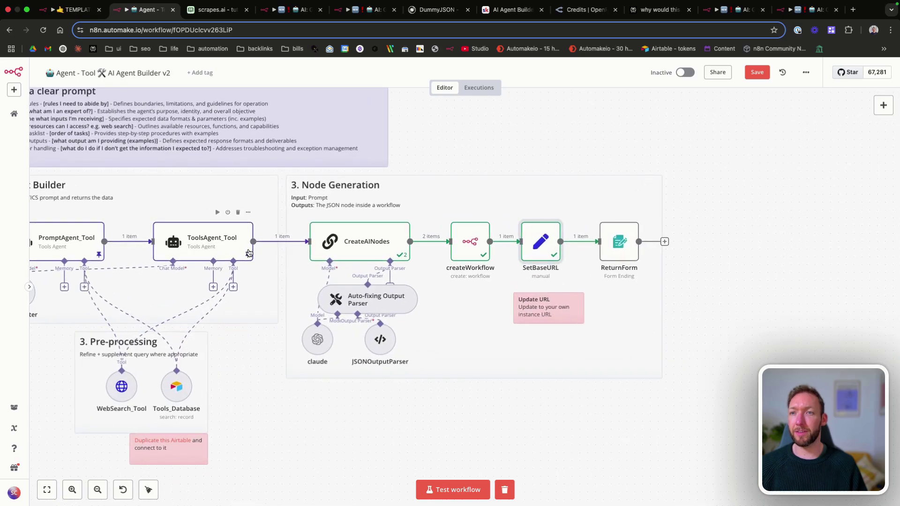
double_click(359, 250)
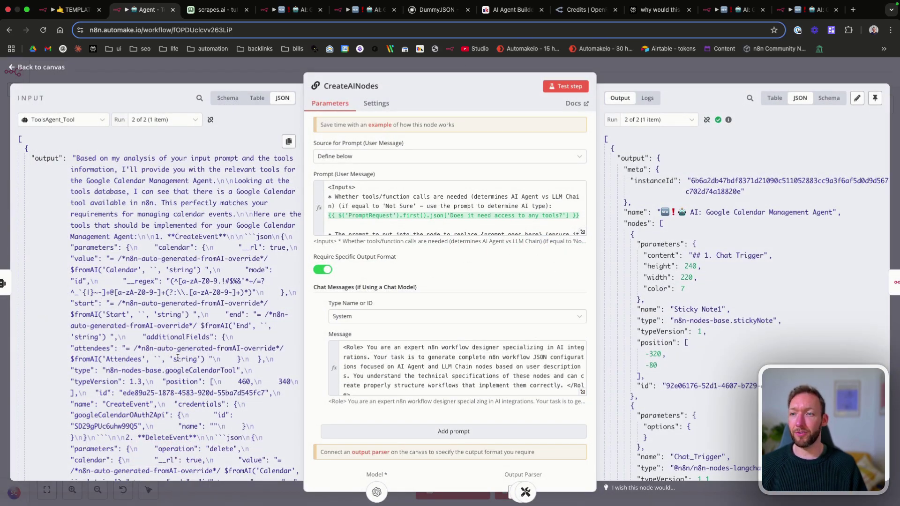
scroll(178, 358, down, 2)
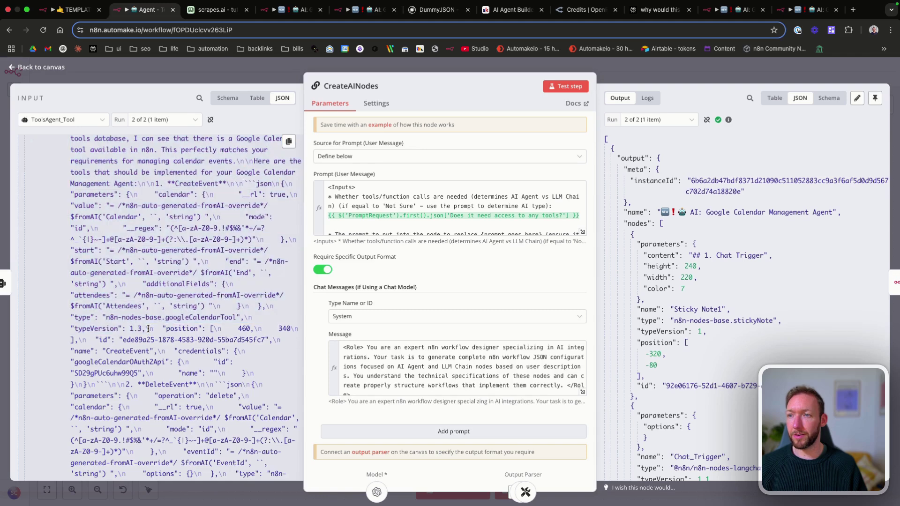
drag(145, 329, 76, 330)
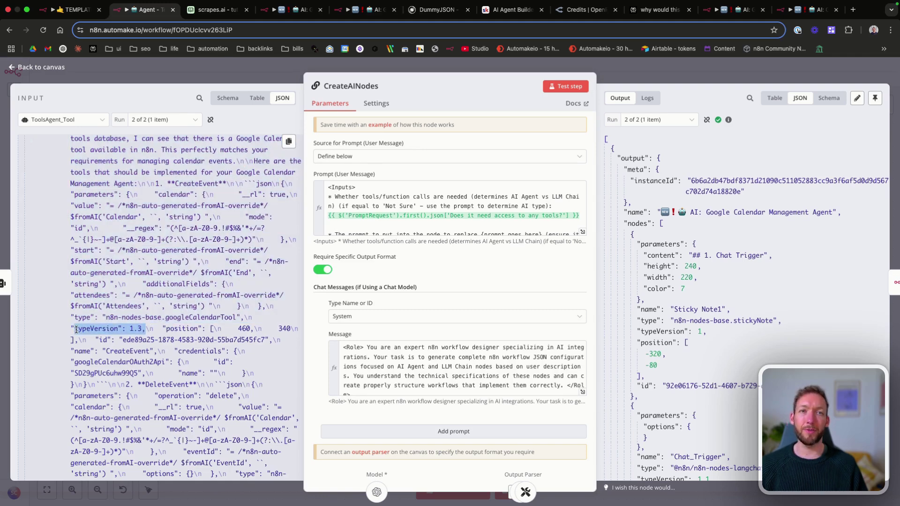
click(47, 69)
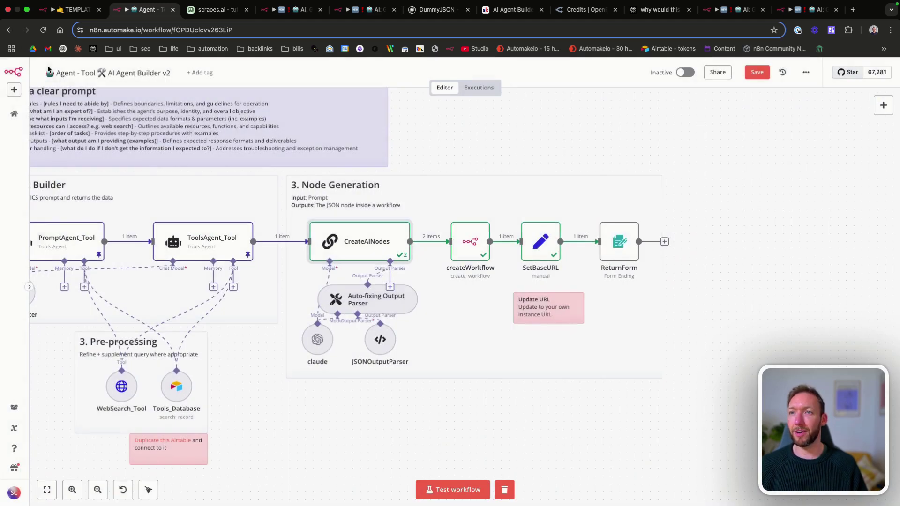
Save the current changes to the AI Agent Builder workflow.
click(755, 73)
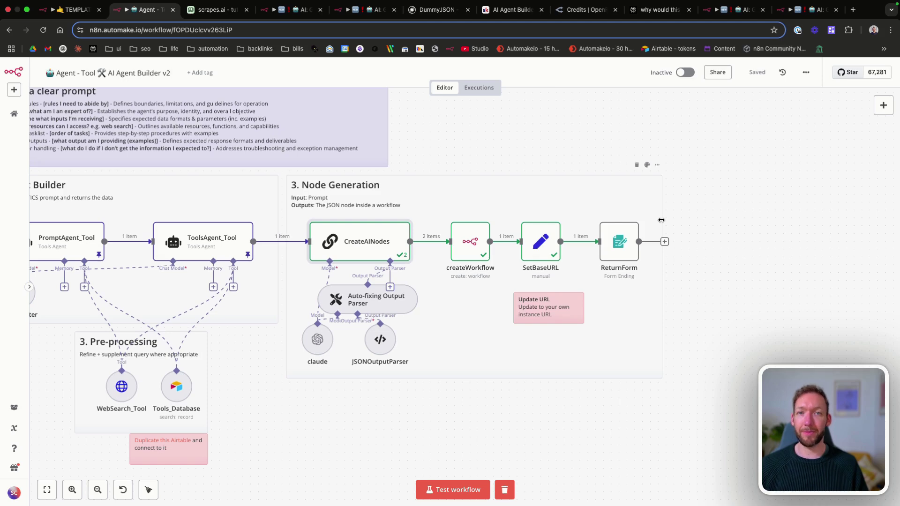
Review the models across the AI Agent Builder stages, inspect the Openrouter node's model selection, and return to the canvas.
scroll(240, 257, left, 1)
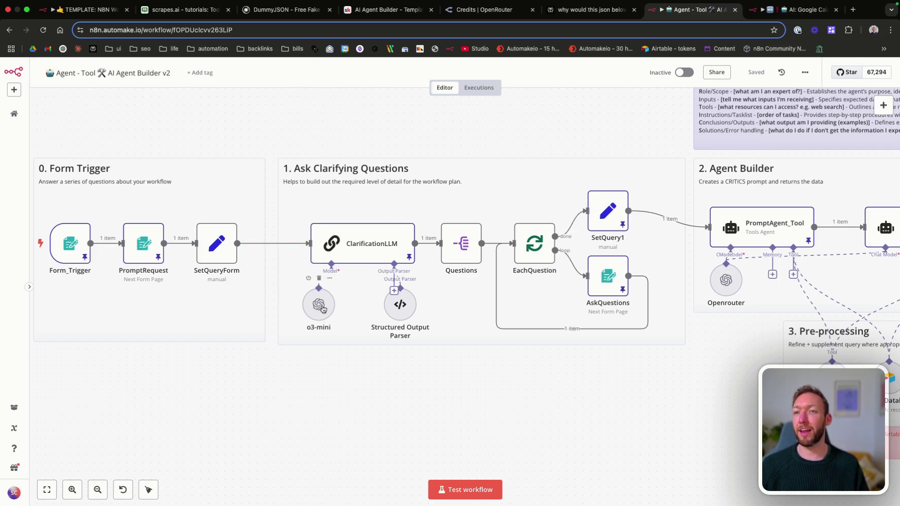
click(323, 309)
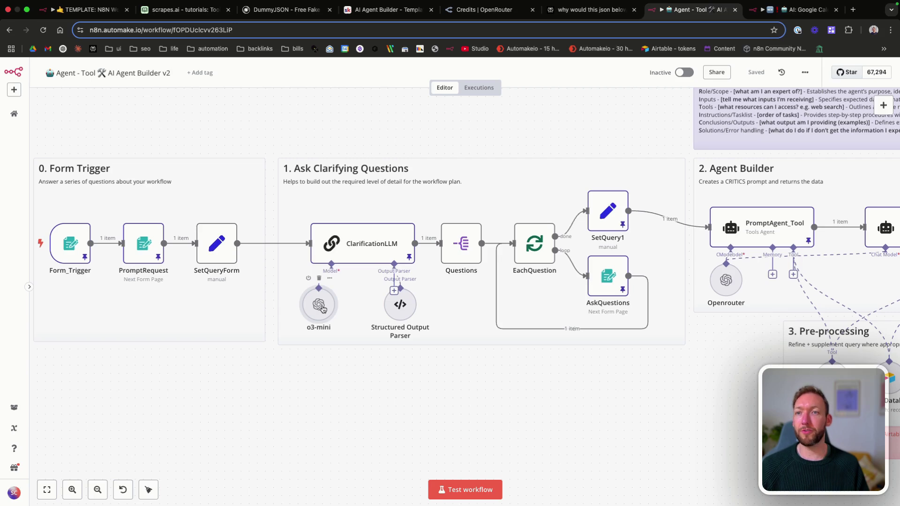
scroll(325, 308, right, 3)
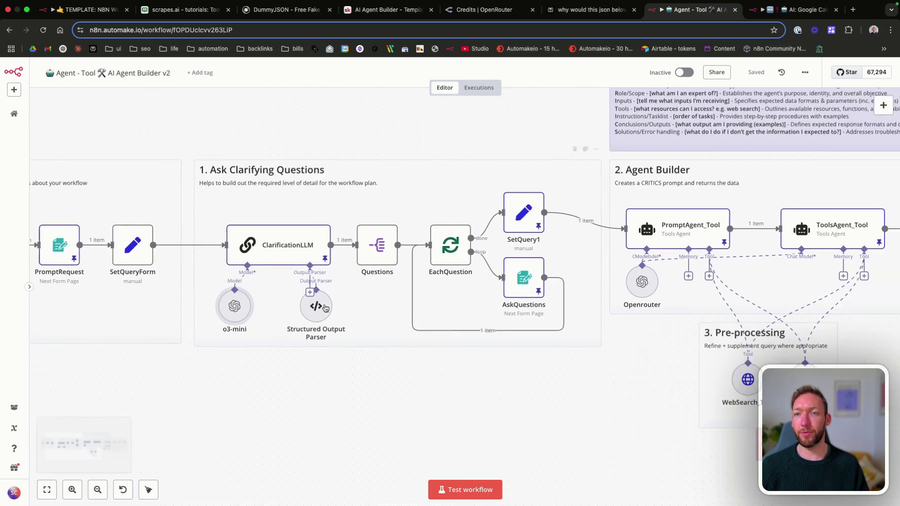
scroll(325, 308, right, 10)
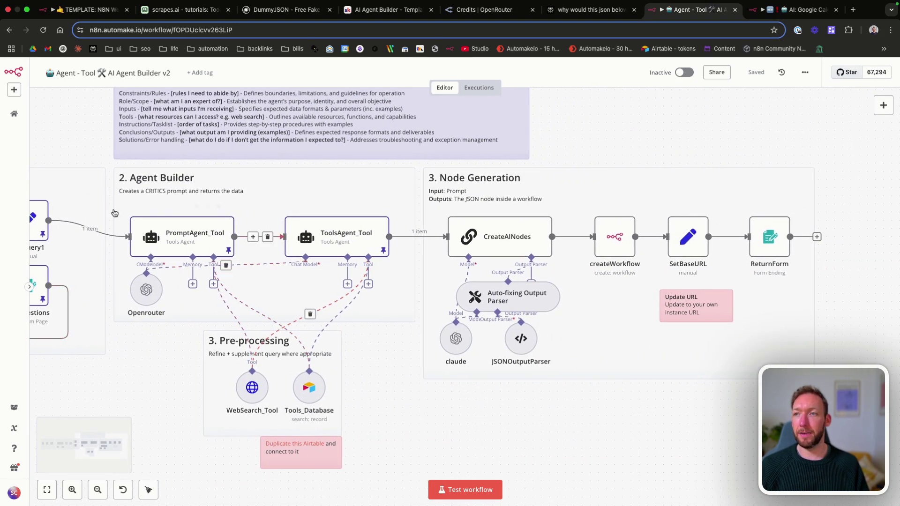
double_click(146, 294)
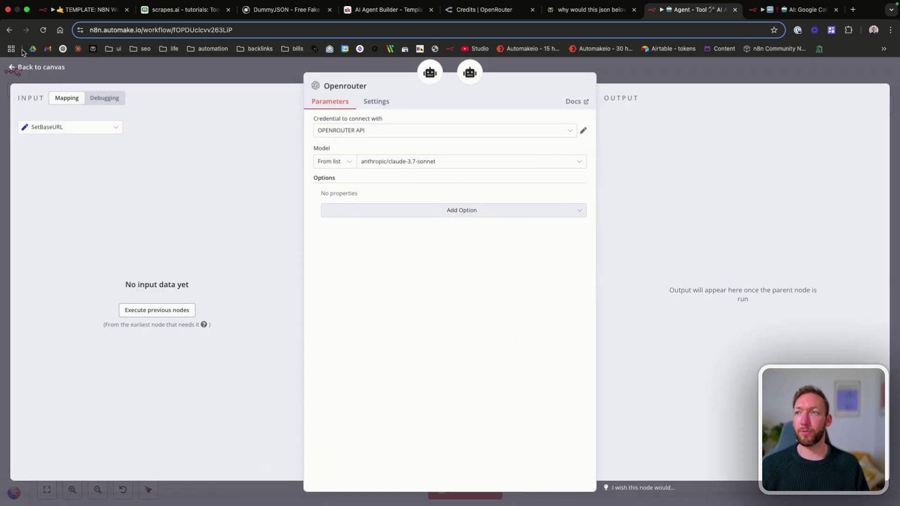
click(38, 70)
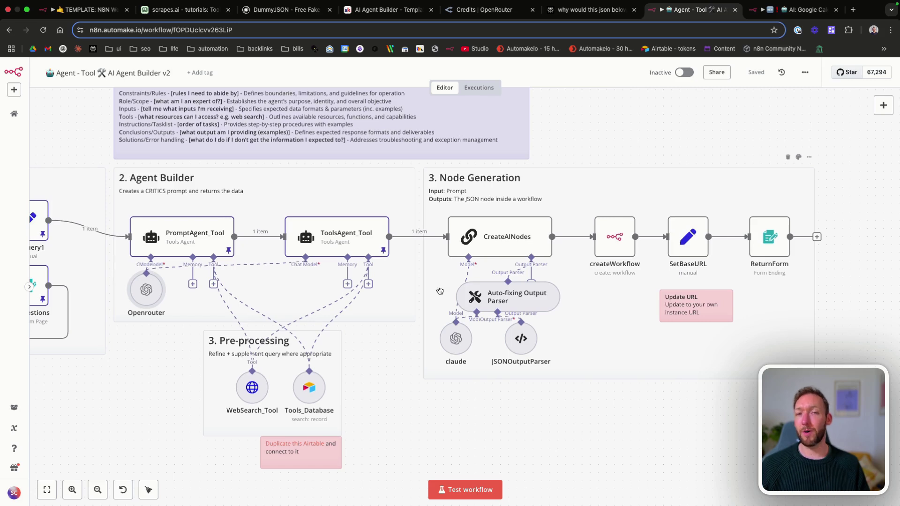
scroll(440, 290, right, 5)
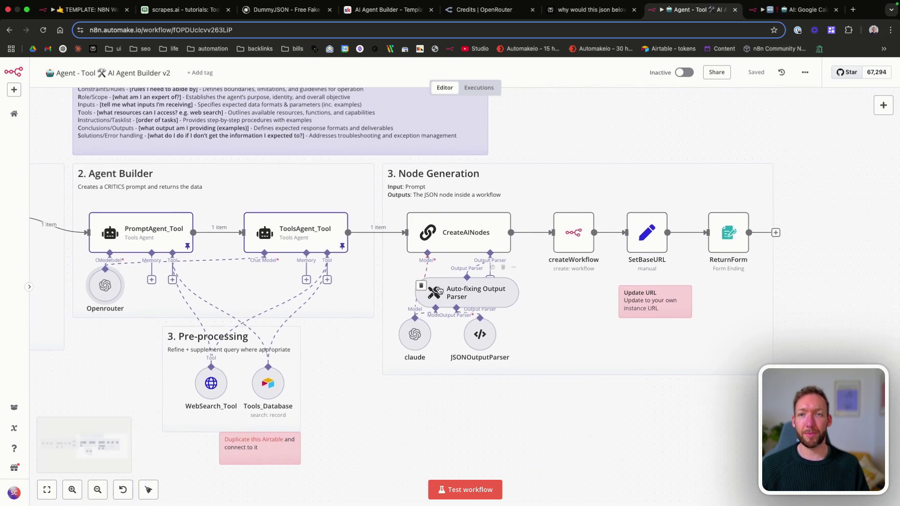
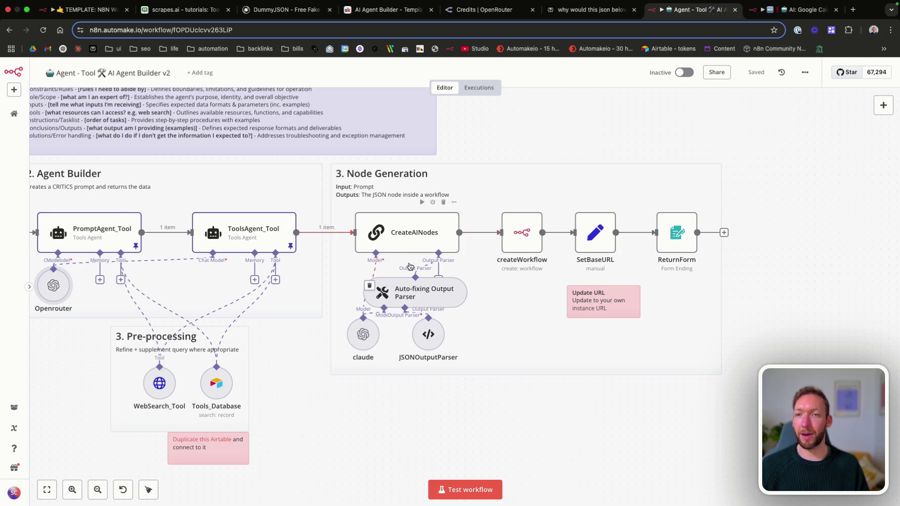
Reopen the Agent_Architect form, and view the DummyJSON site's product data at dummyjson.com/products with pretty print enabled.
key(super+shift+t)
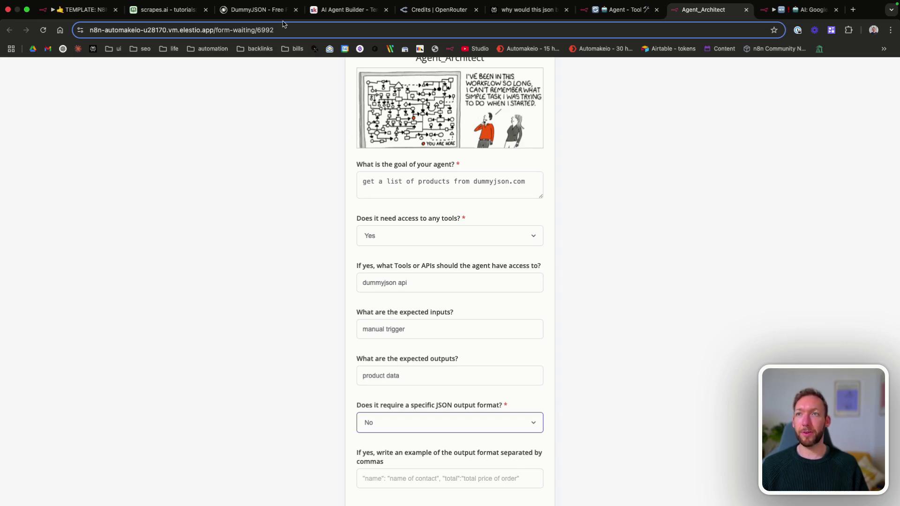
click(259, 10)
drag(92, 207, 283, 231)
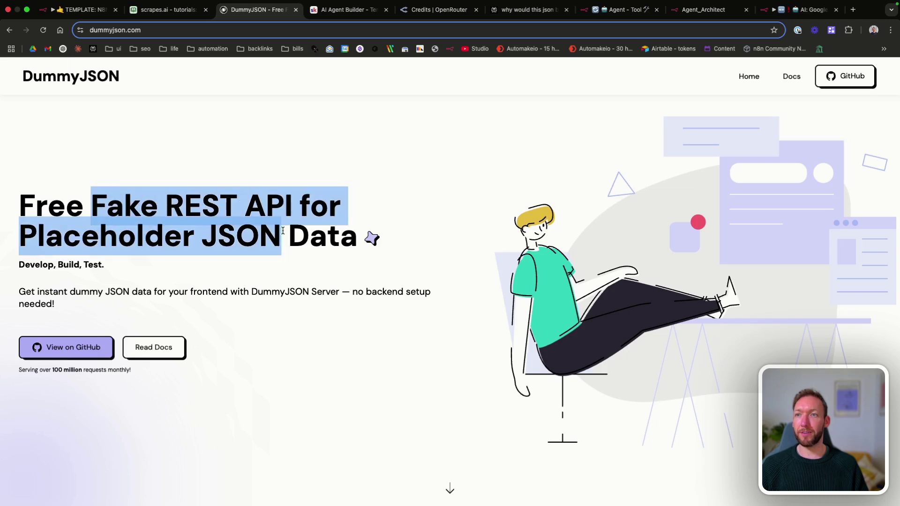
click(282, 231)
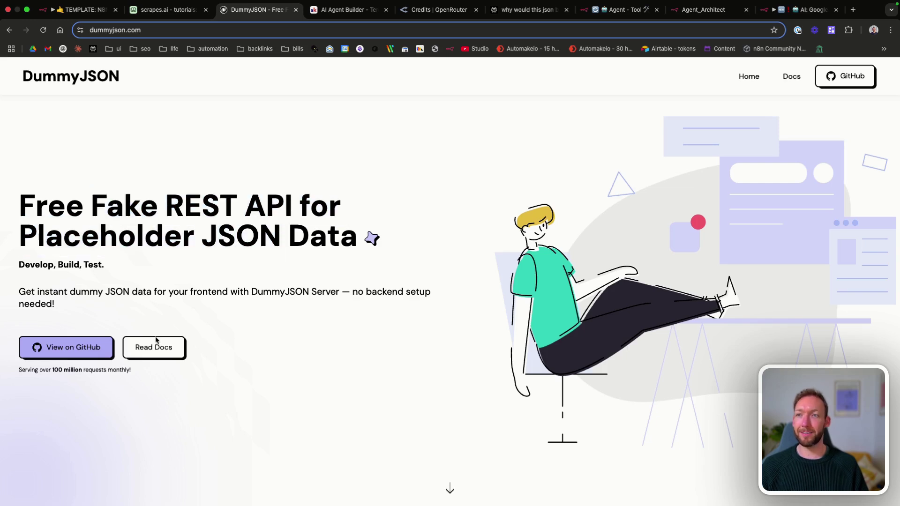
click(154, 29)
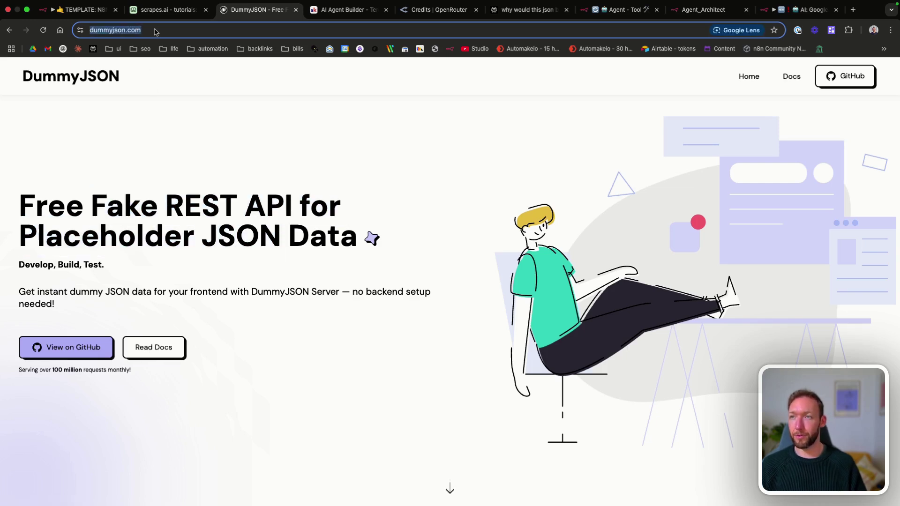
key(Right)
text(products)
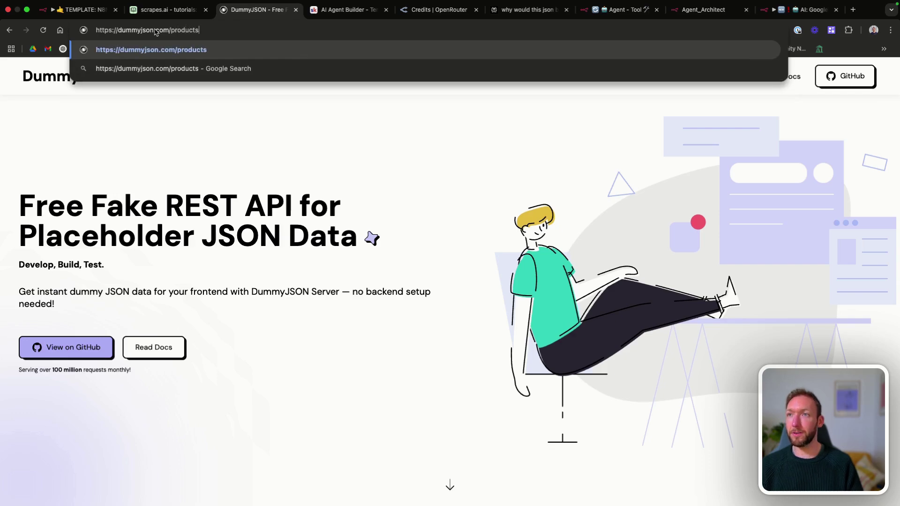
key(Return)
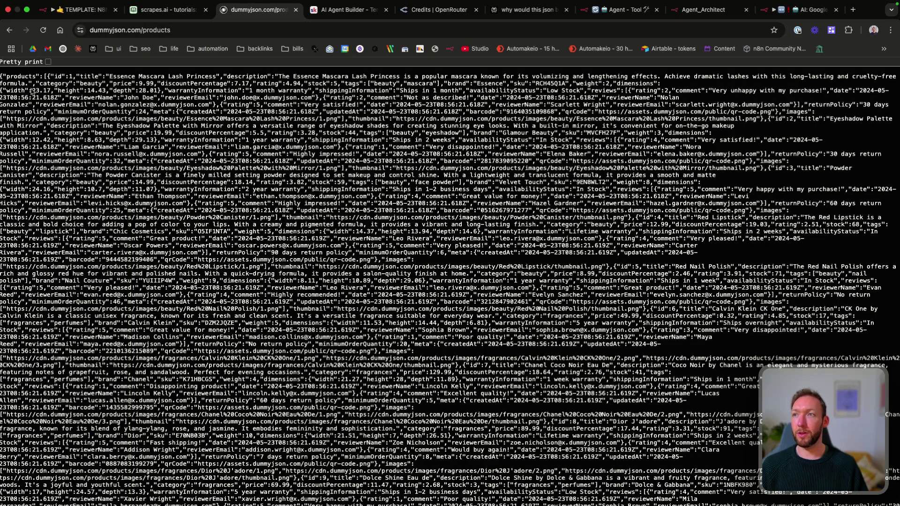
click(48, 62)
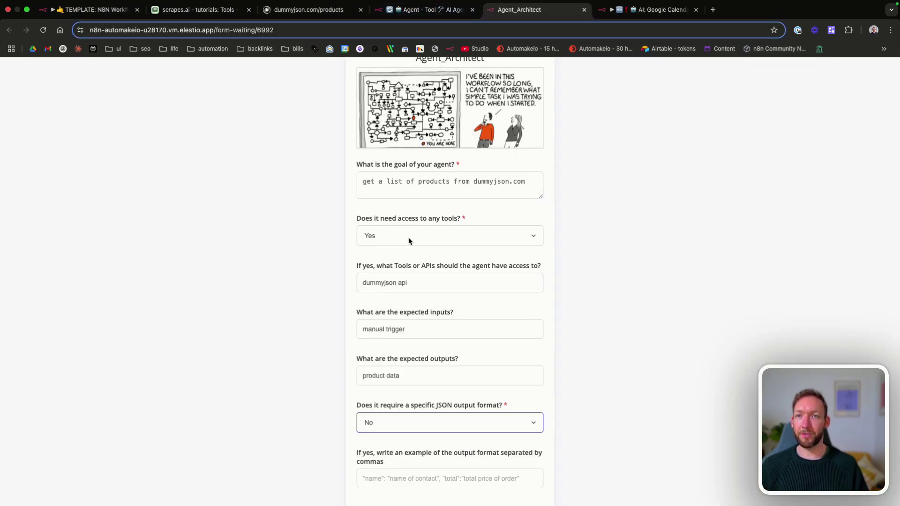
Review the Agent_Architect form answers, highlighting the requested API access and the expected outputs.
drag(365, 281, 450, 281)
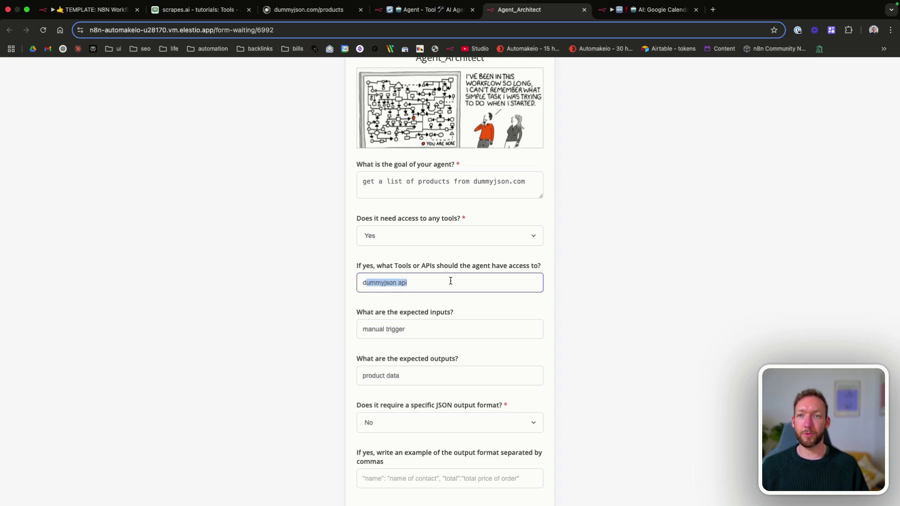
click(450, 280)
scroll(446, 307, down, 2)
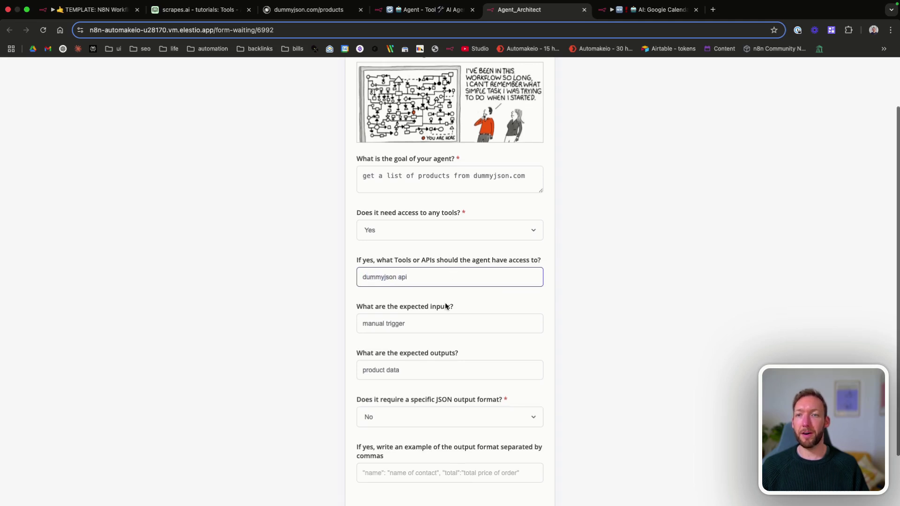
drag(411, 343, 334, 346)
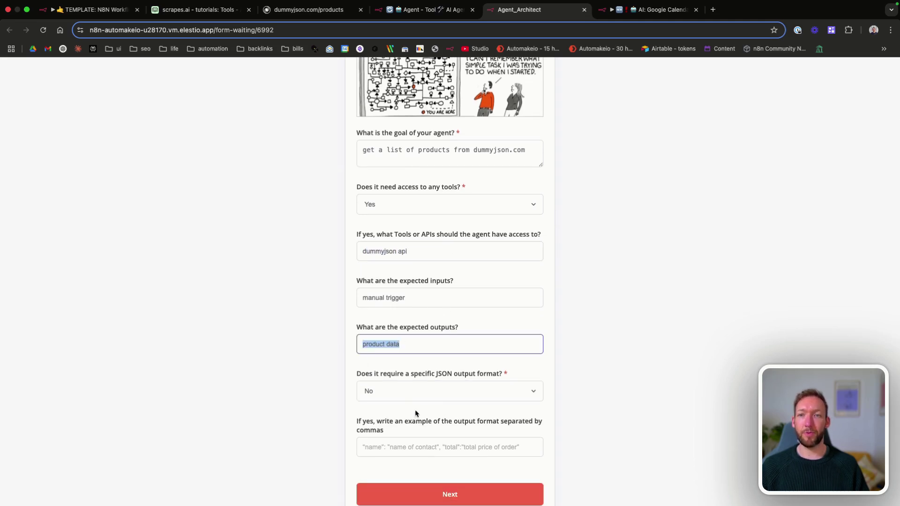
scroll(420, 487, down, 2)
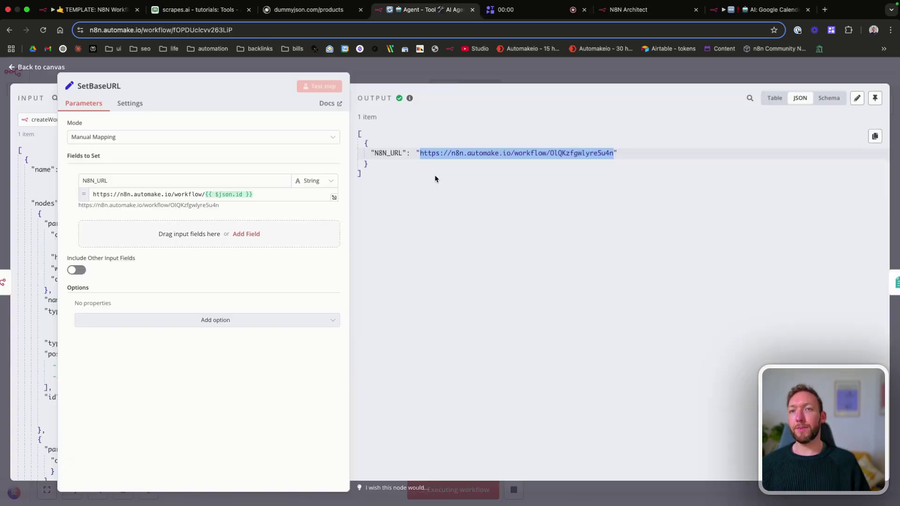
click(826, 11)
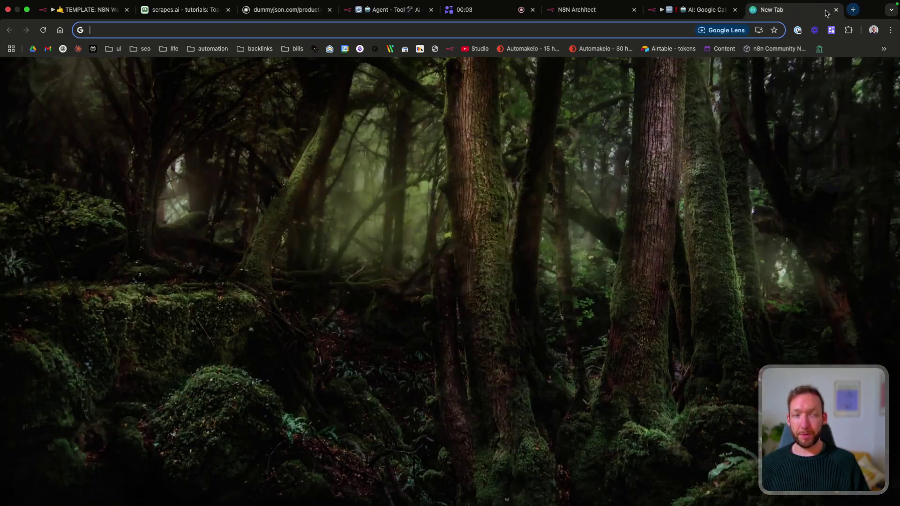
text(https://n8n.automake.io/workflow/OlQKzfgwlyre5u4n)
key(Return)
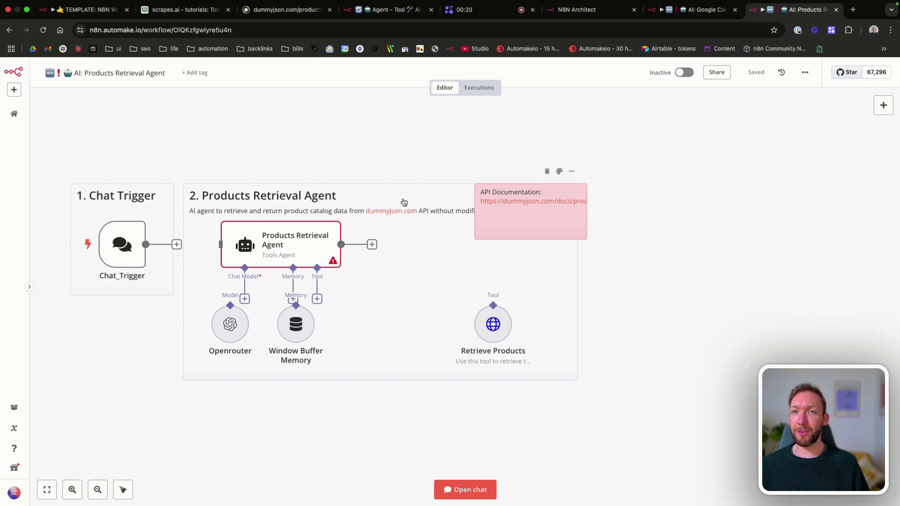
Widen the API Documentation sticky note until its full link fits, and place it over the agent section's upper-right edge.
drag(498, 224, 443, 262)
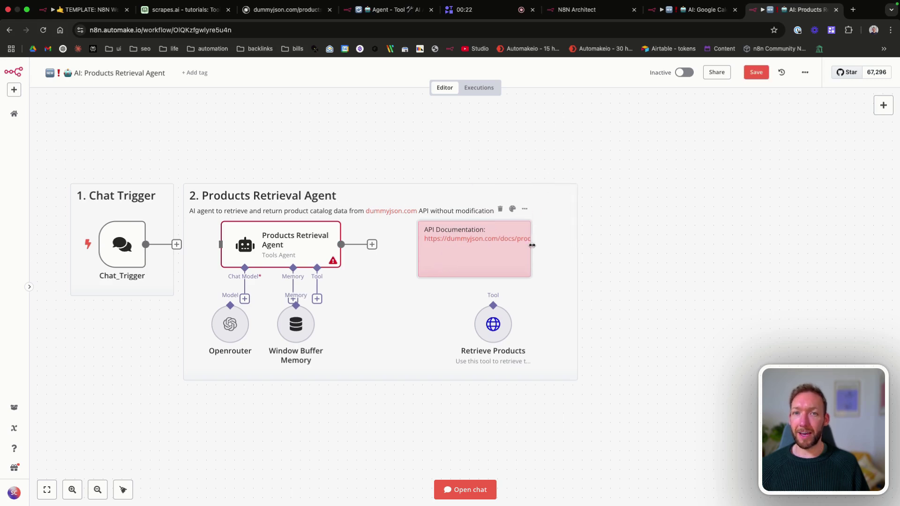
drag(532, 245, 586, 245)
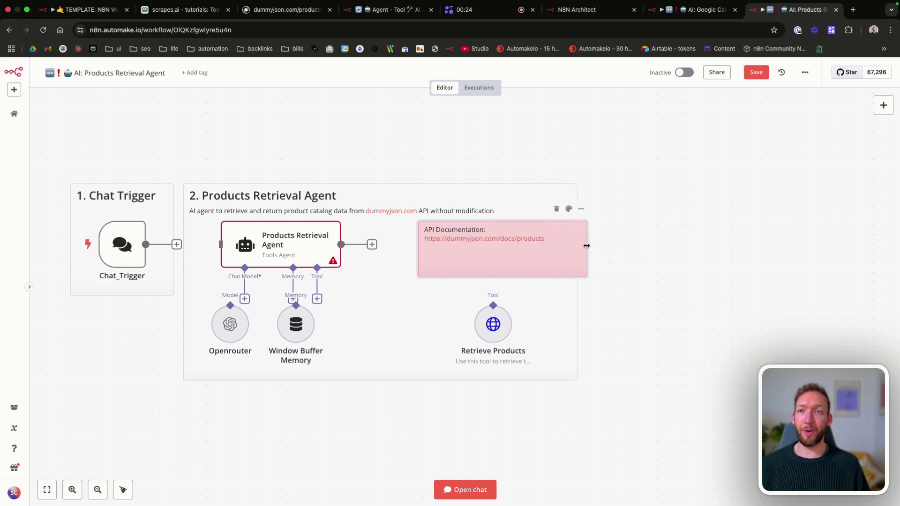
drag(439, 261, 500, 233)
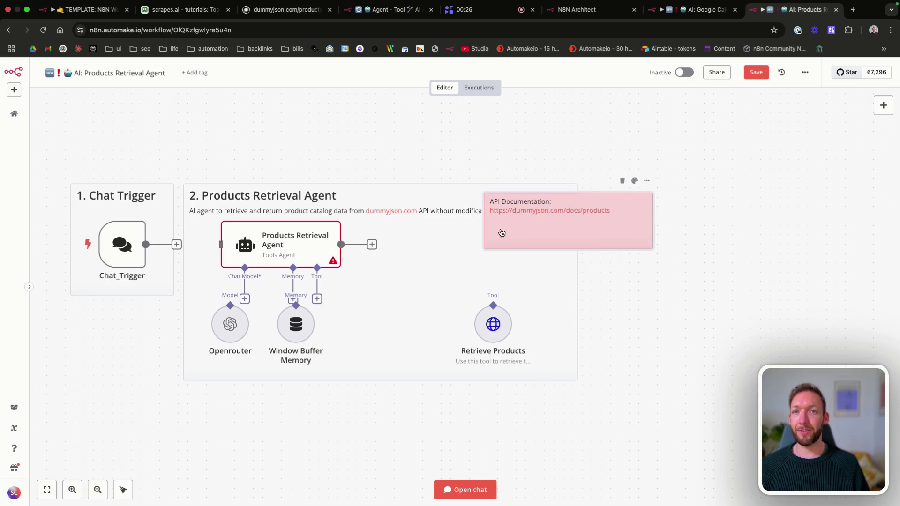
Check the products docs linked in the note, and inspect the Retrieve Products tool's description and URL before returning to the canvas.
click(513, 212)
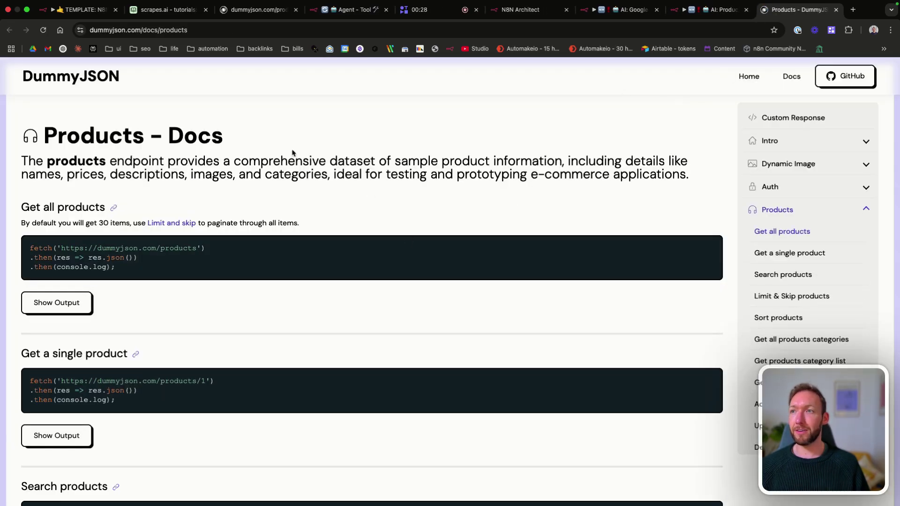
click(836, 10)
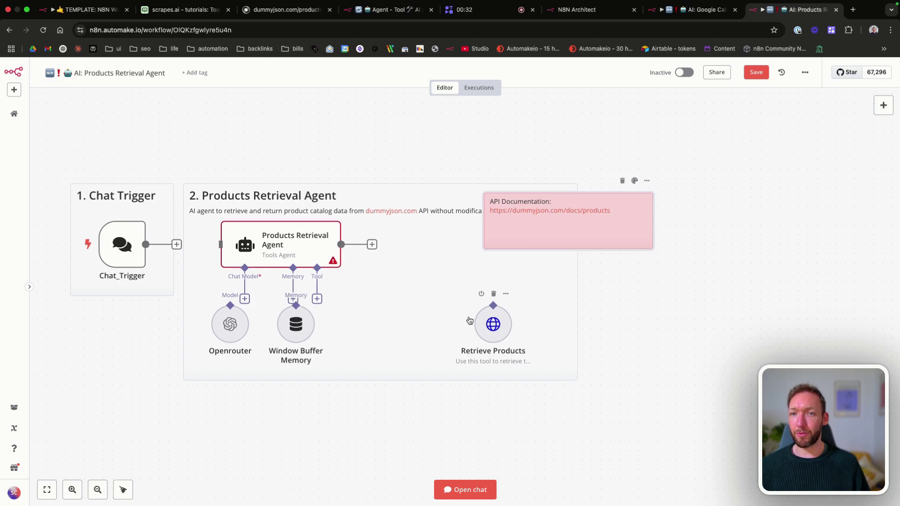
double_click(504, 321)
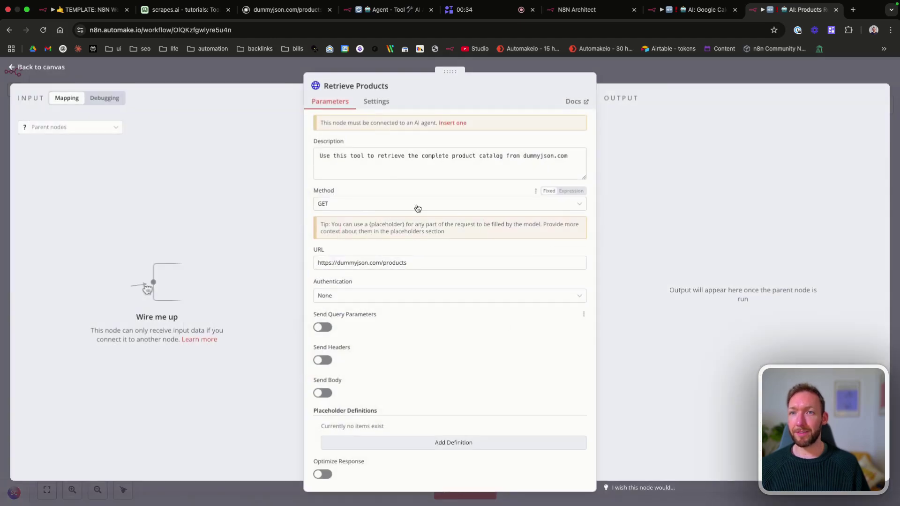
drag(324, 156, 538, 160)
click(538, 161)
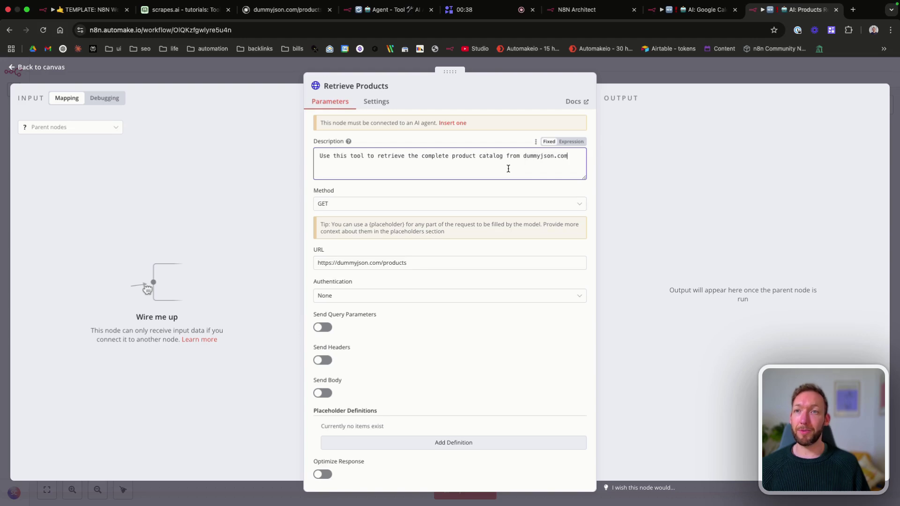
scroll(507, 168, down, 1)
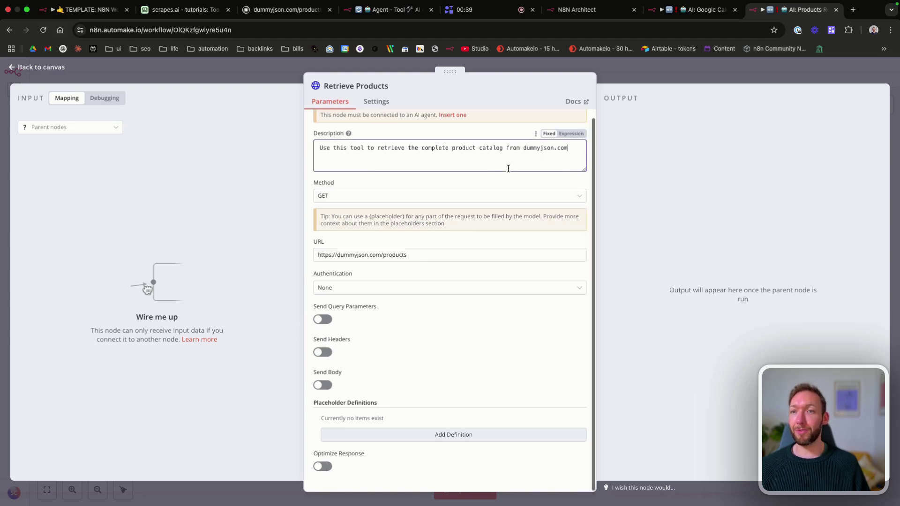
double_click(398, 257)
triple_click(359, 255)
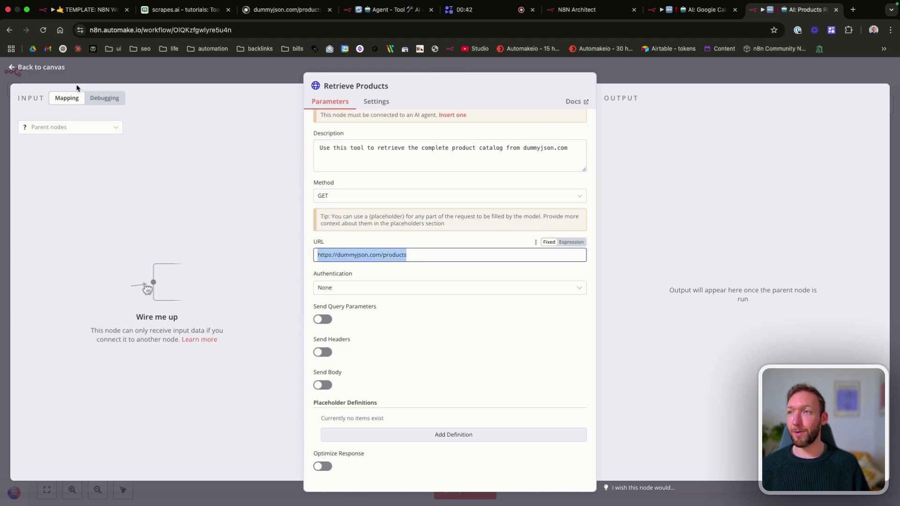
click(48, 68)
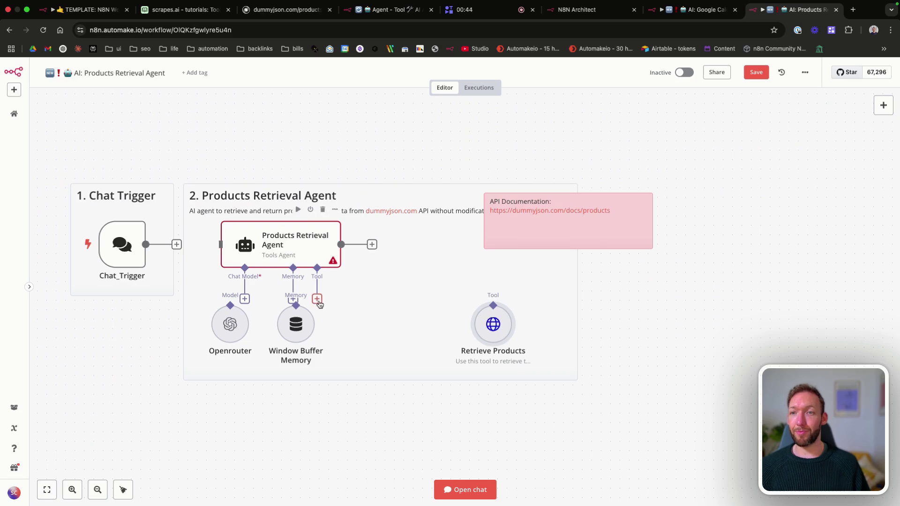
Connect Retrieve Products as a tool and Openrouter as the chat model of the Products Retrieval Agent, and check the Openrouter node.
drag(320, 299, 494, 306)
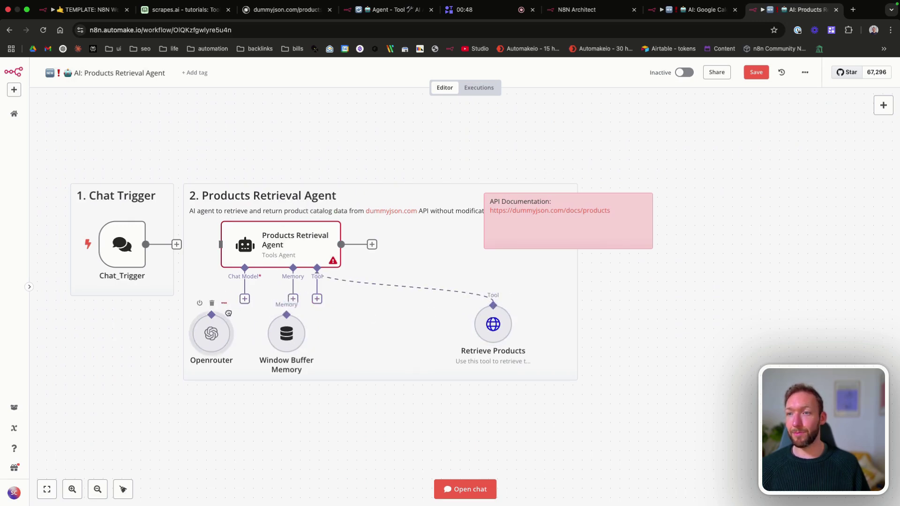
click(245, 298)
drag(249, 294, 211, 314)
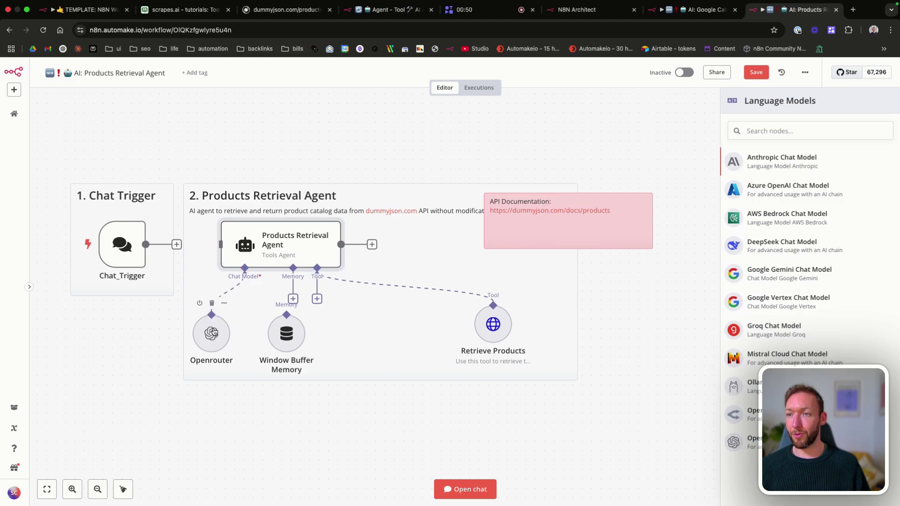
double_click(211, 333)
click(42, 67)
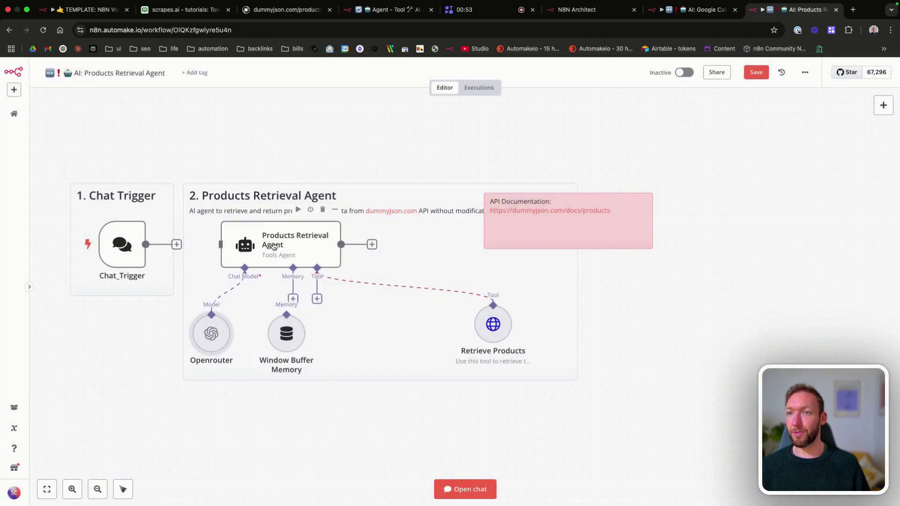
Switch the Products Retrieval Agent's prompt to an expression, correct today's date to {{$now}}, and save the workflow.
double_click(270, 250)
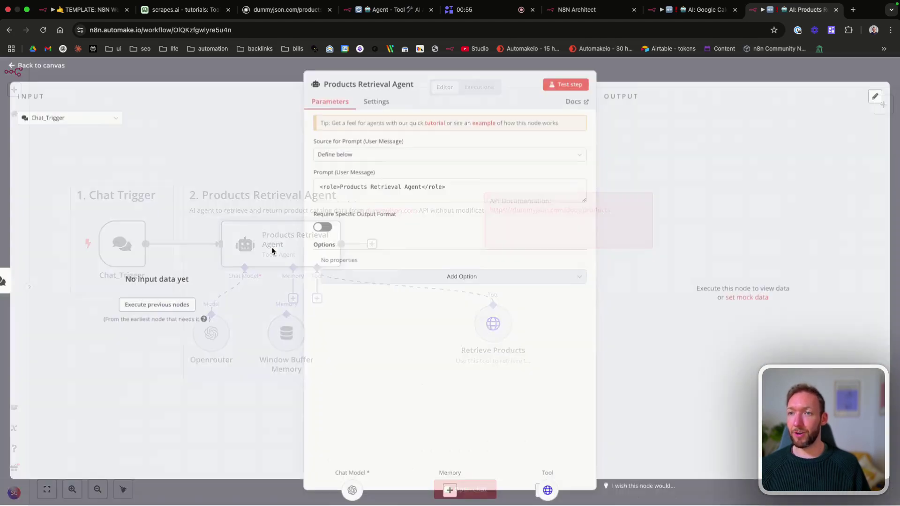
click(572, 175)
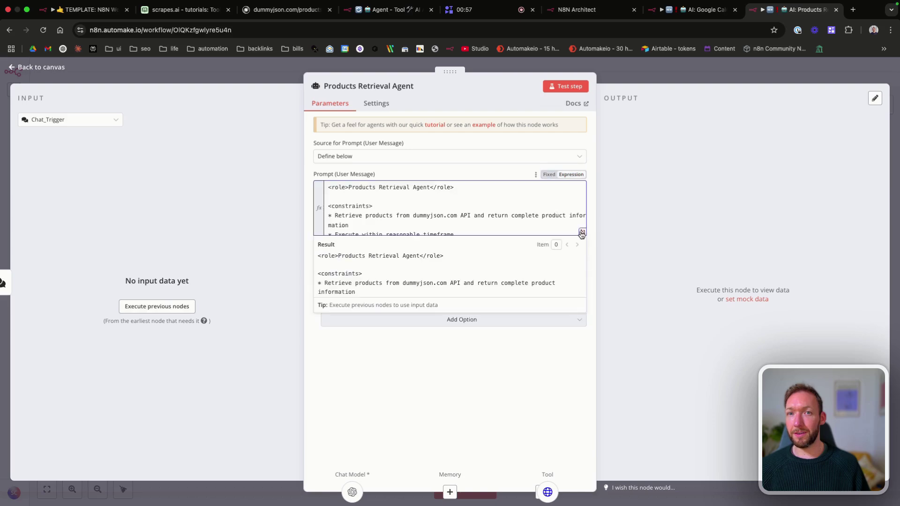
click(581, 233)
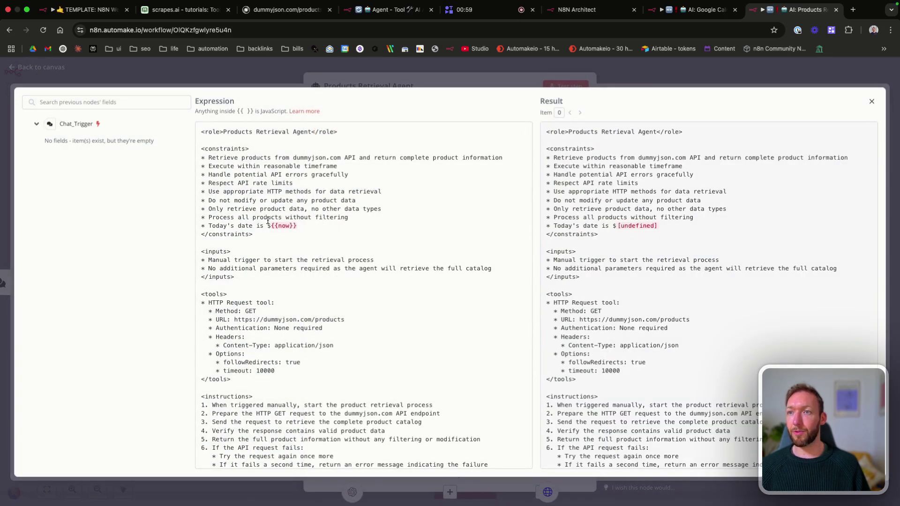
click(321, 231)
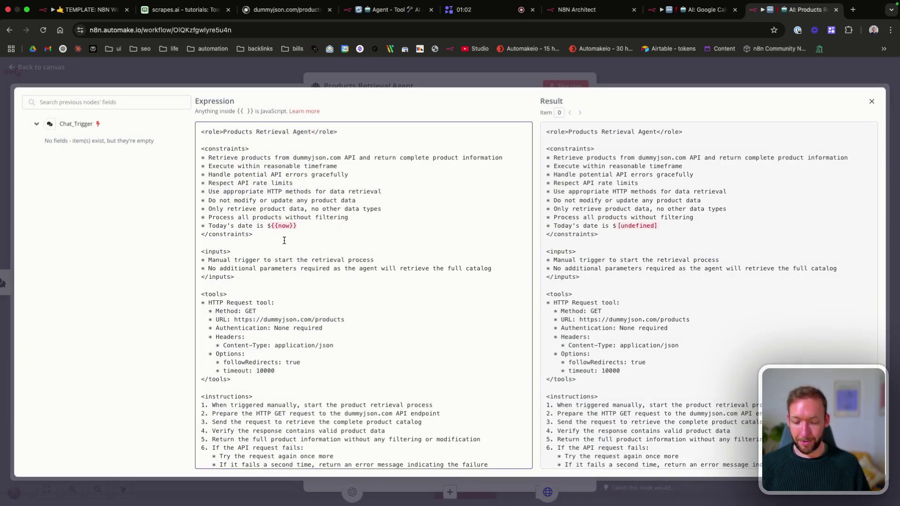
key(BackSpace)
text($)
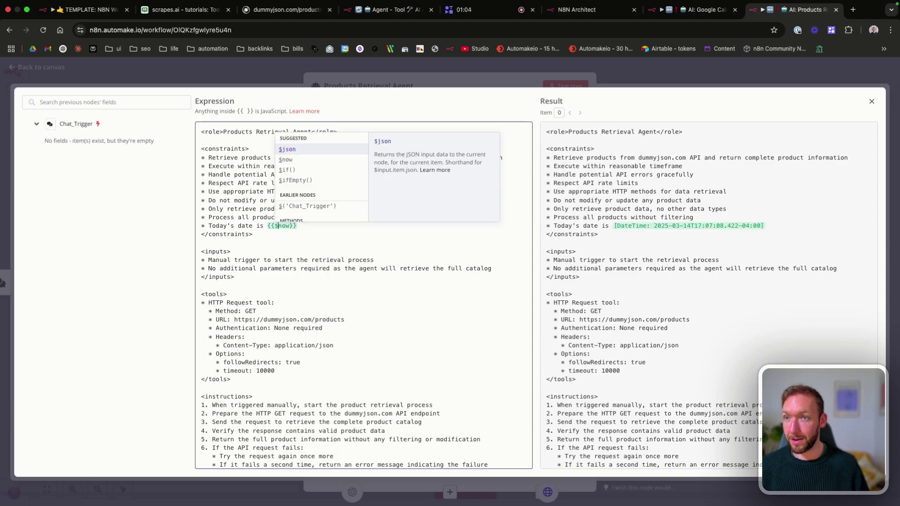
scroll(422, 281, down, 8)
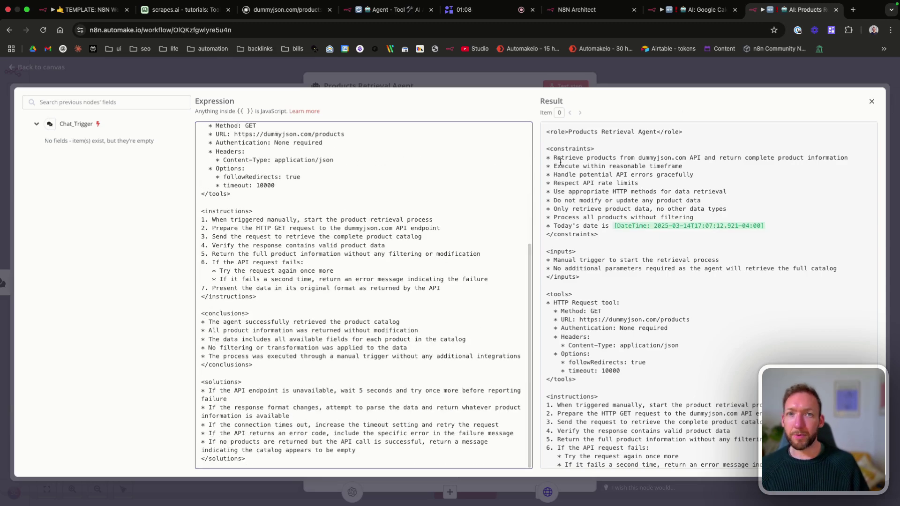
click(871, 103)
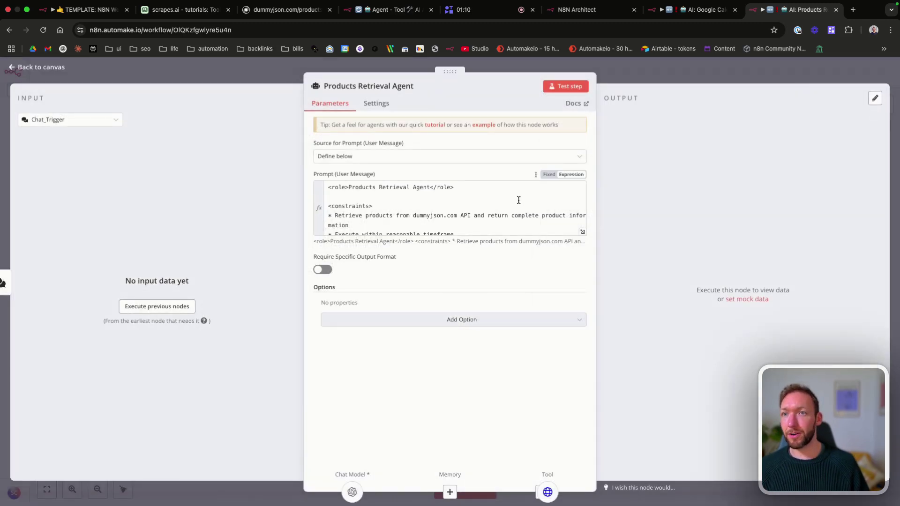
key(Escape)
click(757, 72)
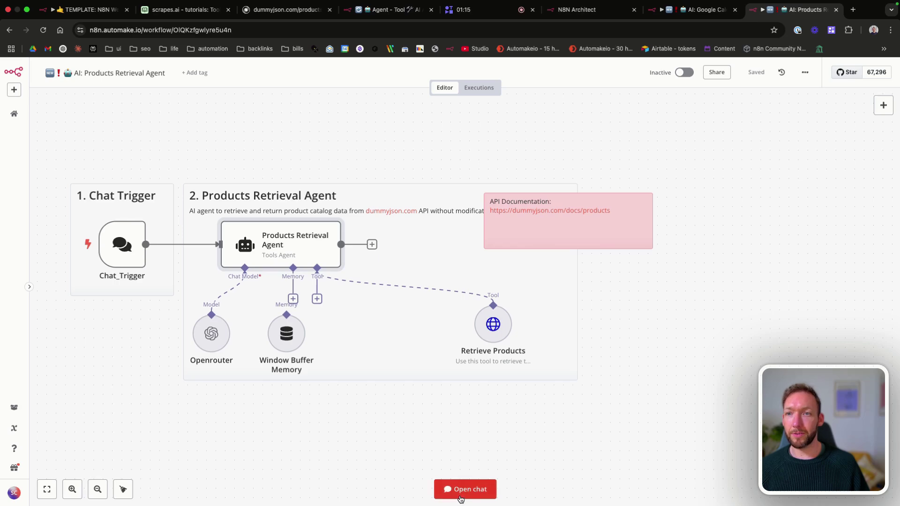
Send "run" to the Products Retrieval Agent in the chat and look through the Retrieve Products output in the logs.
click(461, 492)
text(run)
key(Return)
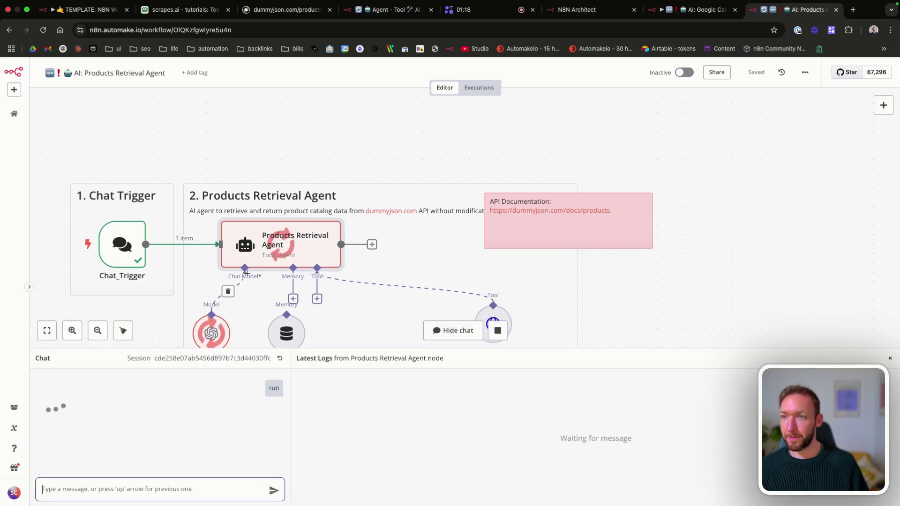
scroll(275, 239, down, 5)
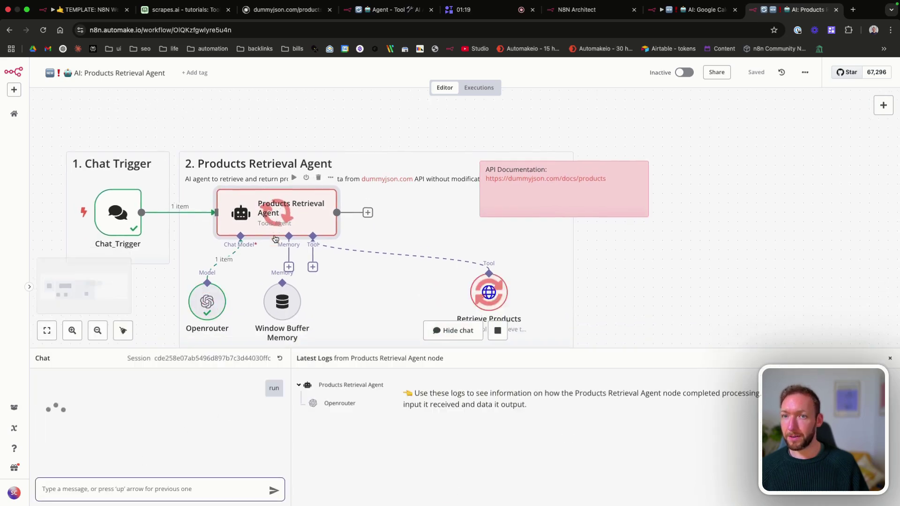
scroll(275, 239, down, 4)
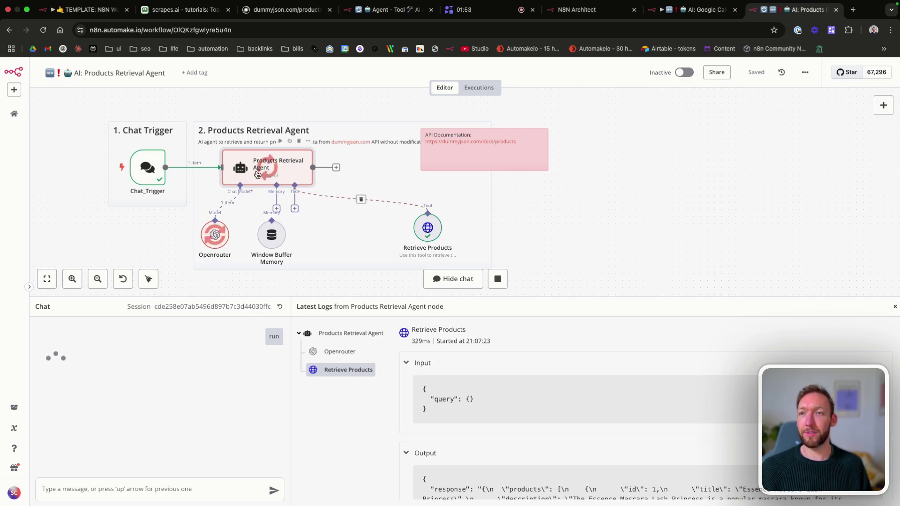
scroll(490, 399, down, 5)
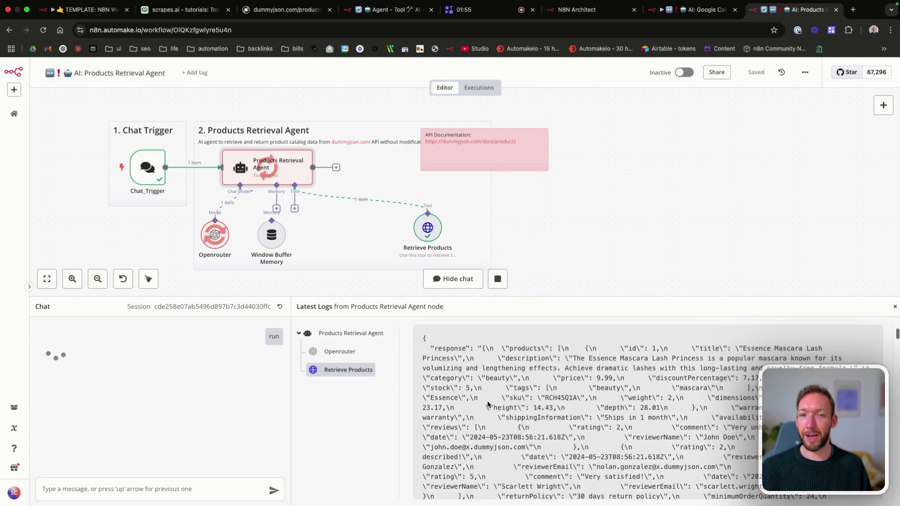
scroll(495, 393, down, 15)
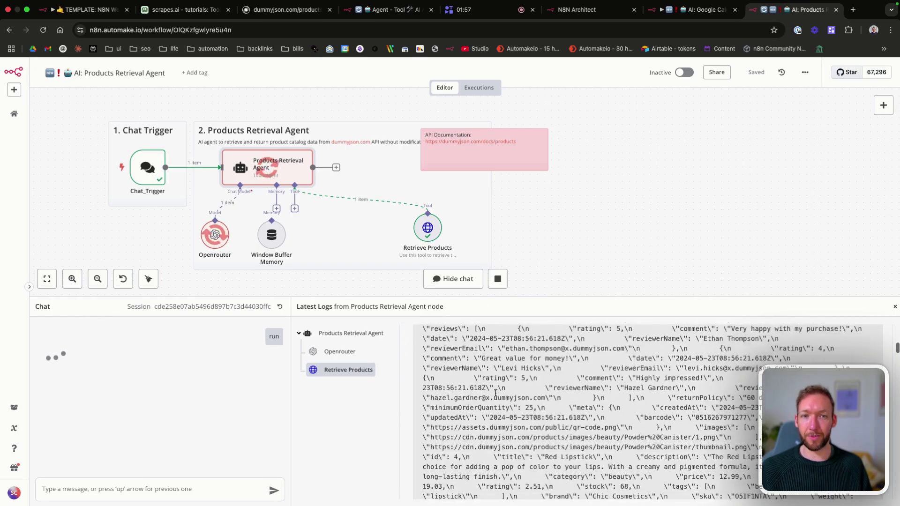
scroll(496, 396, down, 15)
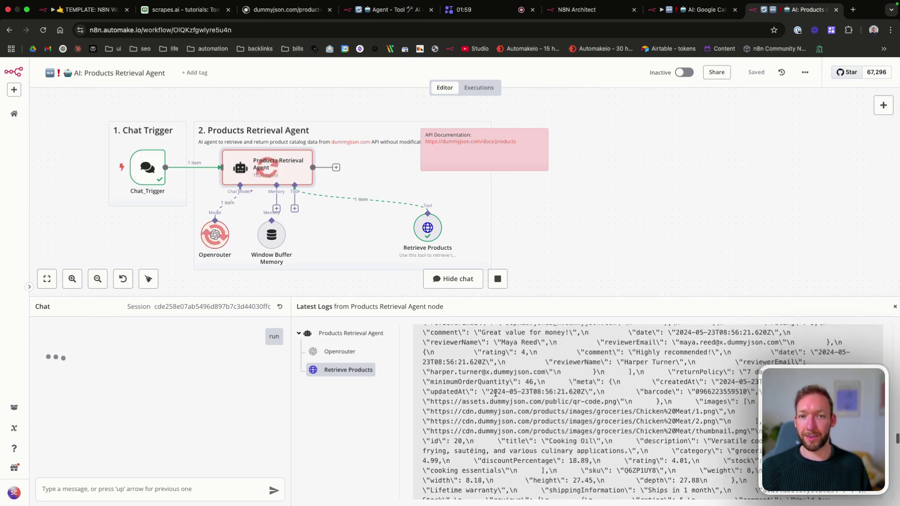
scroll(495, 392, down, 5)
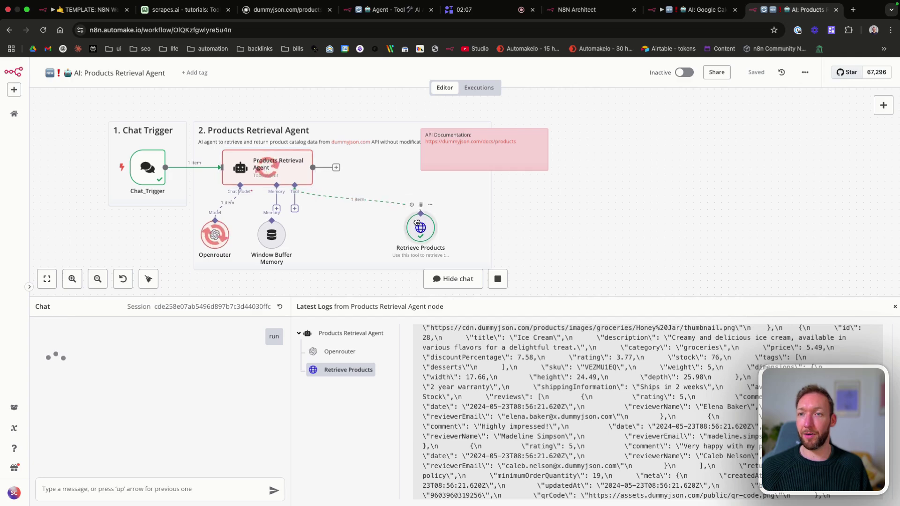
Move the Retrieve Products node beside Window Buffer Memory and save the workflow.
drag(428, 228, 342, 235)
click(755, 76)
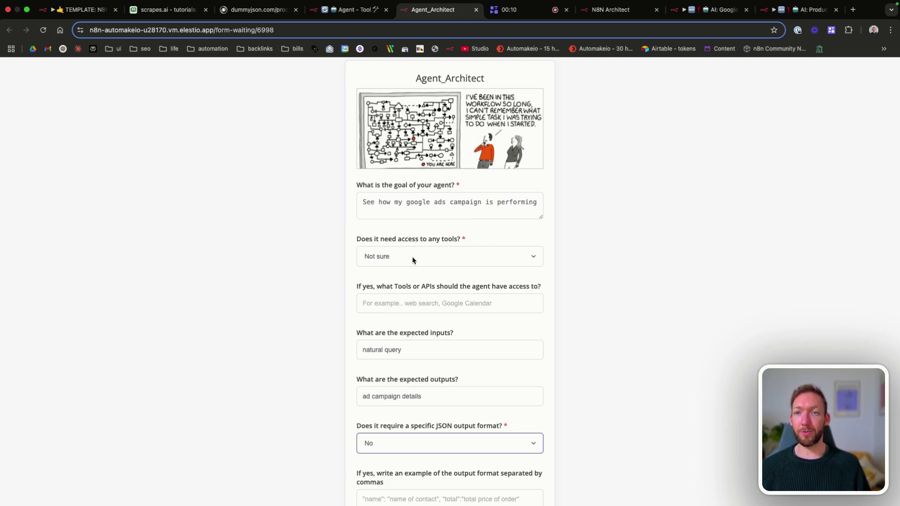
Check the expected inputs and outputs in the Agent_Architect form for the Google Ads campaign agent, and submit it.
scroll(396, 341, down, 2)
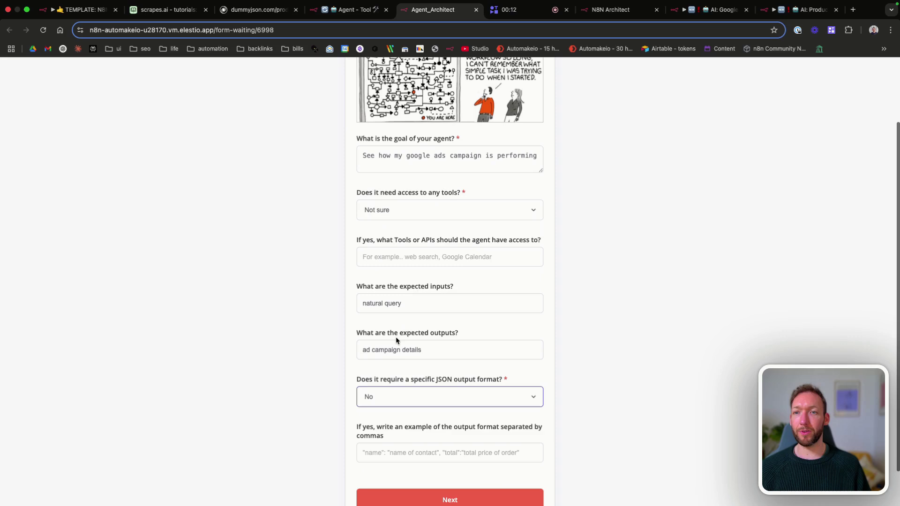
click(414, 309)
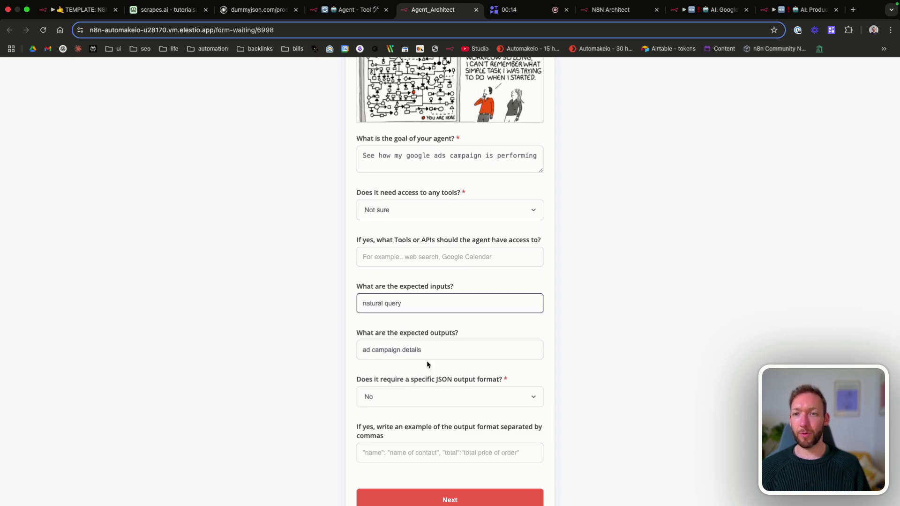
click(396, 355)
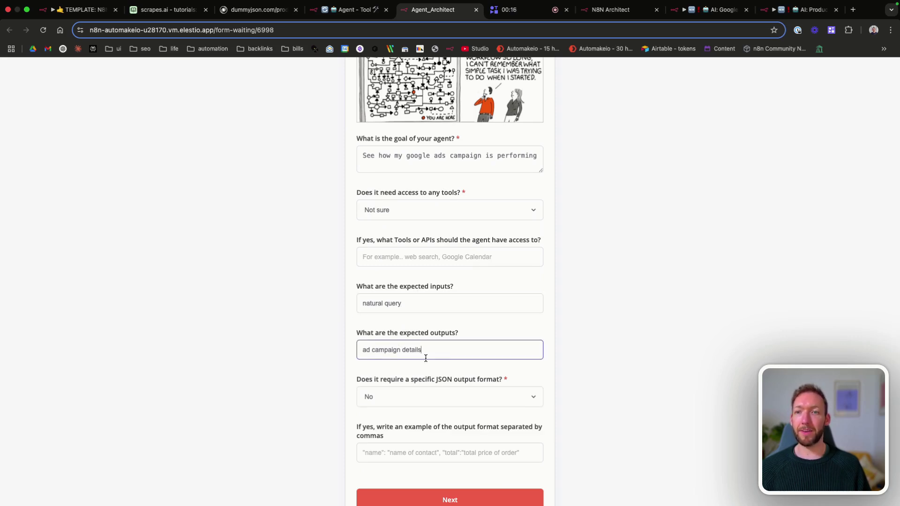
scroll(413, 471, down, 2)
click(412, 457)
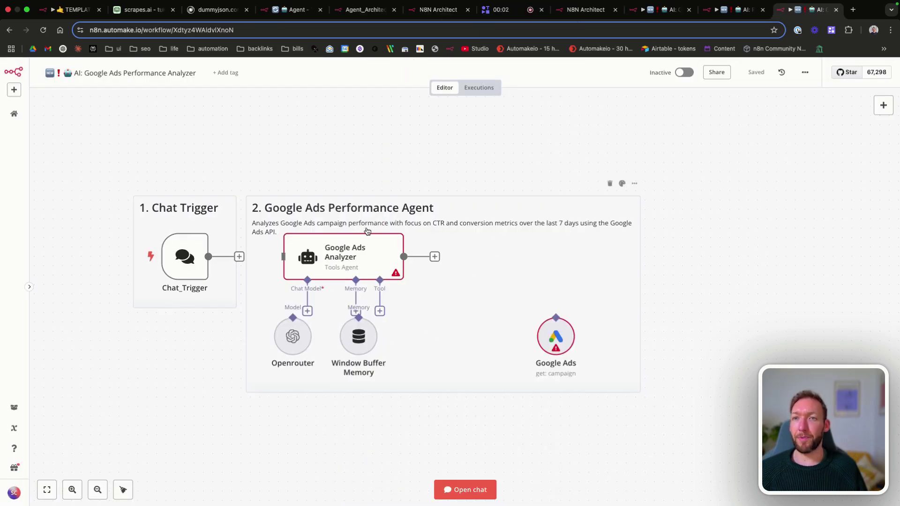
Move the Google Ads node closer to the agent, and let the model define its Manager Customer ID, Client Customer ID and Campaign ID.
scroll(383, 265, right, 2)
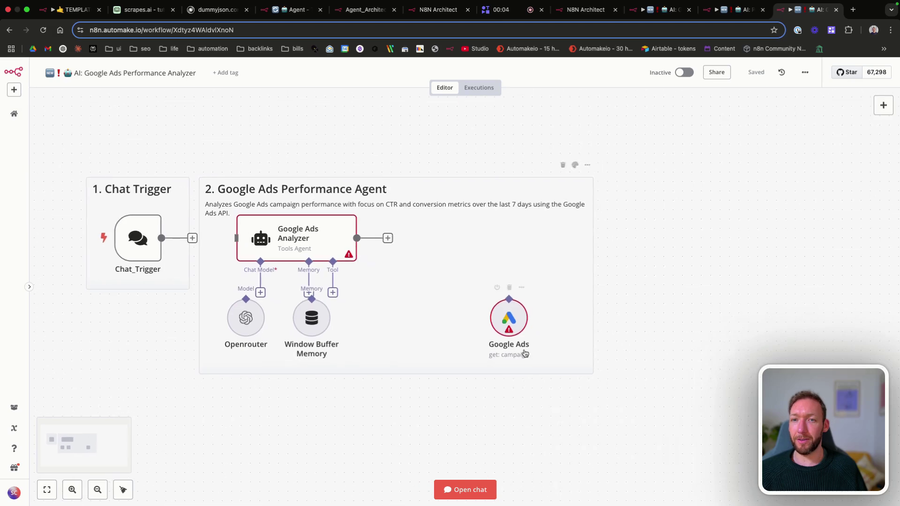
drag(506, 323, 422, 322)
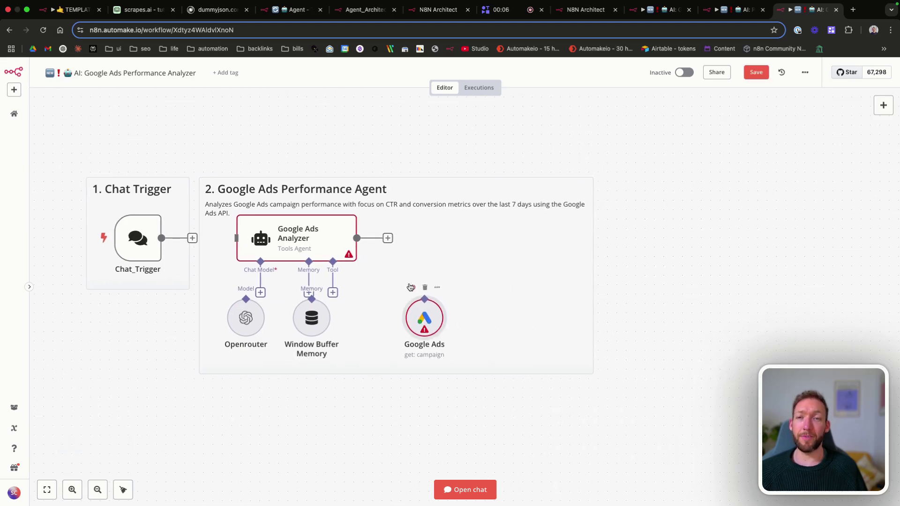
double_click(421, 323)
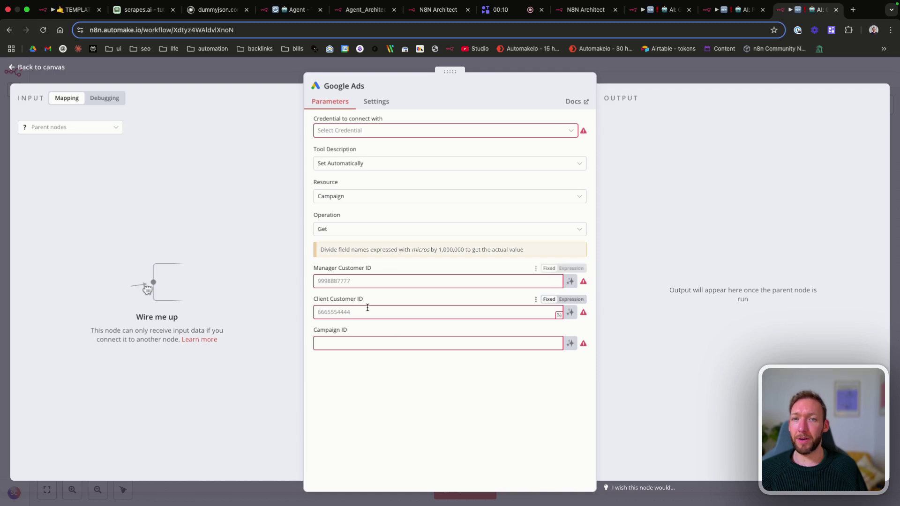
click(570, 281)
click(570, 325)
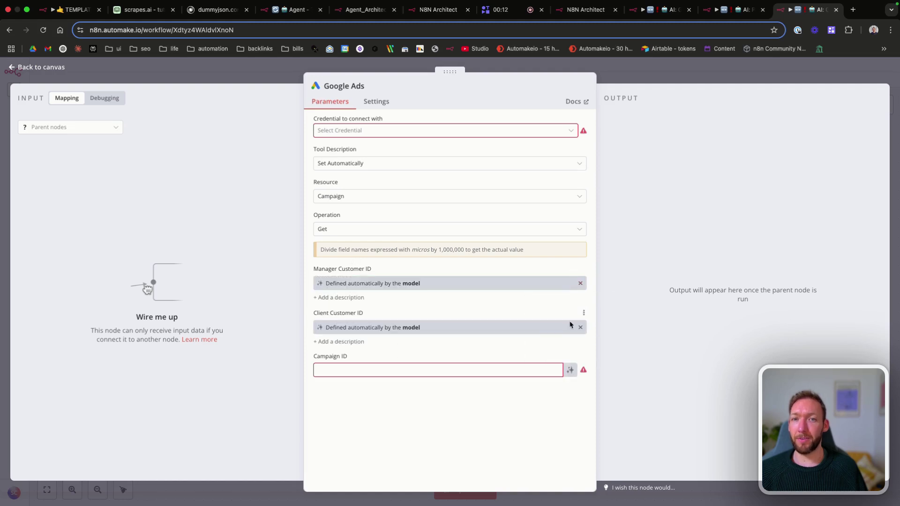
click(571, 369)
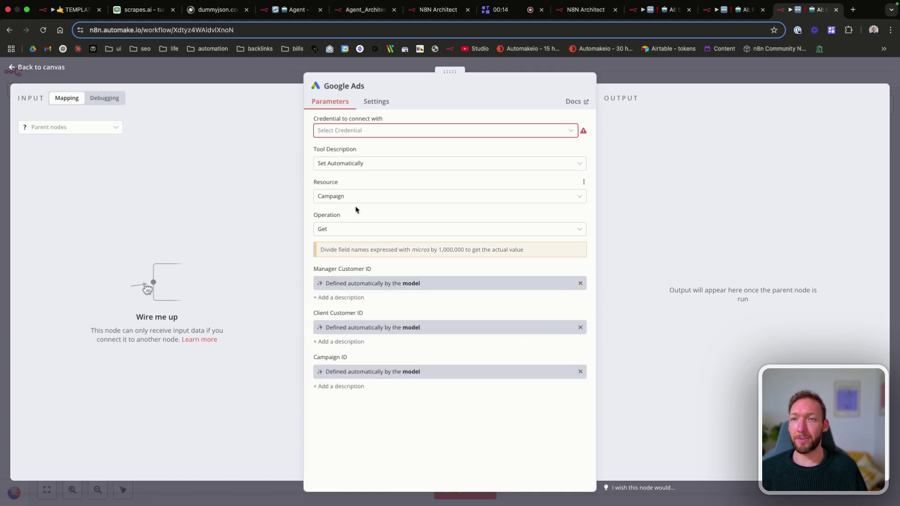
Set the Google Ads tool's operation to Get Many for campaigns, and save the workflow.
click(356, 229)
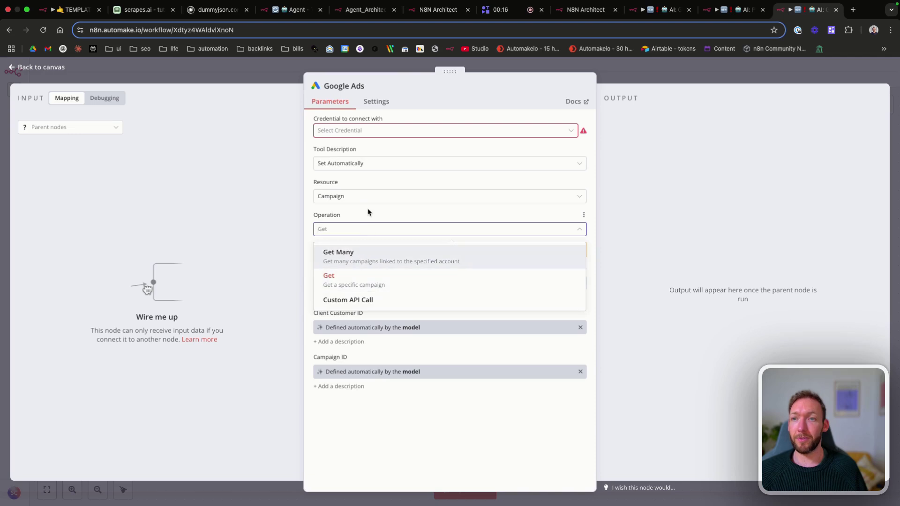
click(360, 229)
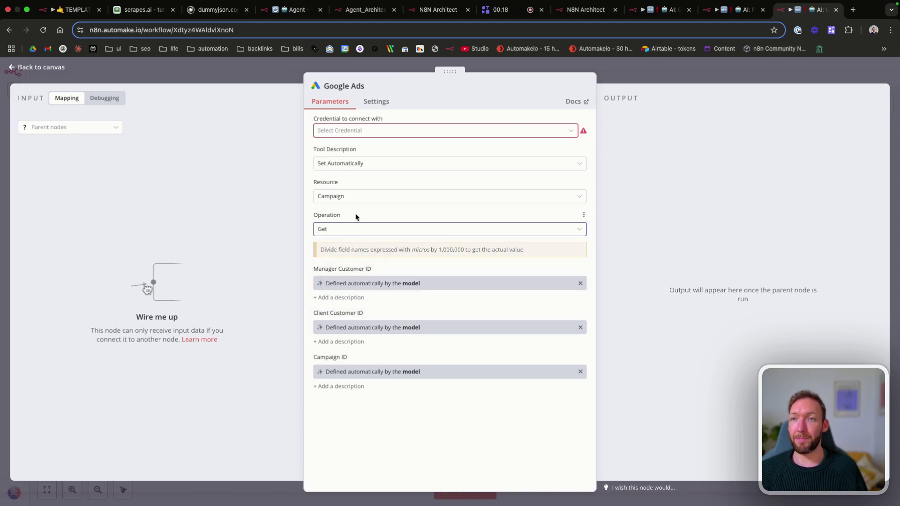
click(354, 228)
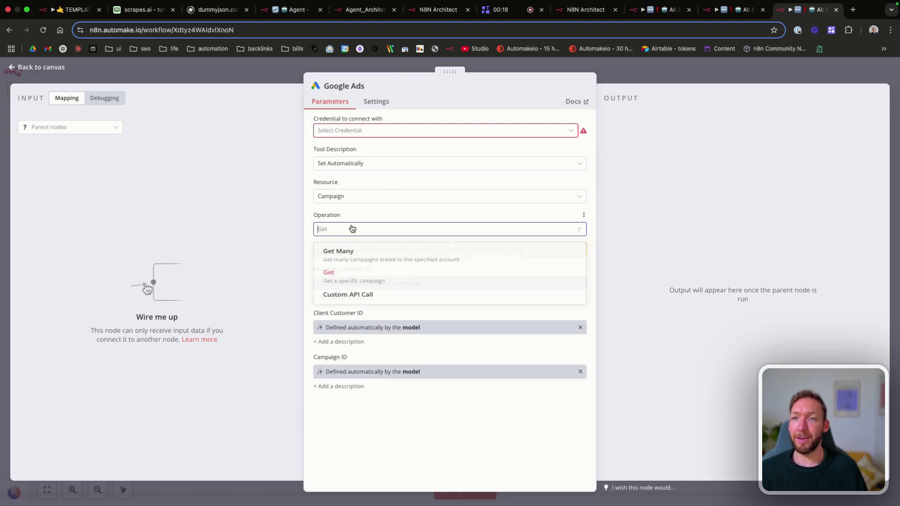
click(356, 266)
click(53, 69)
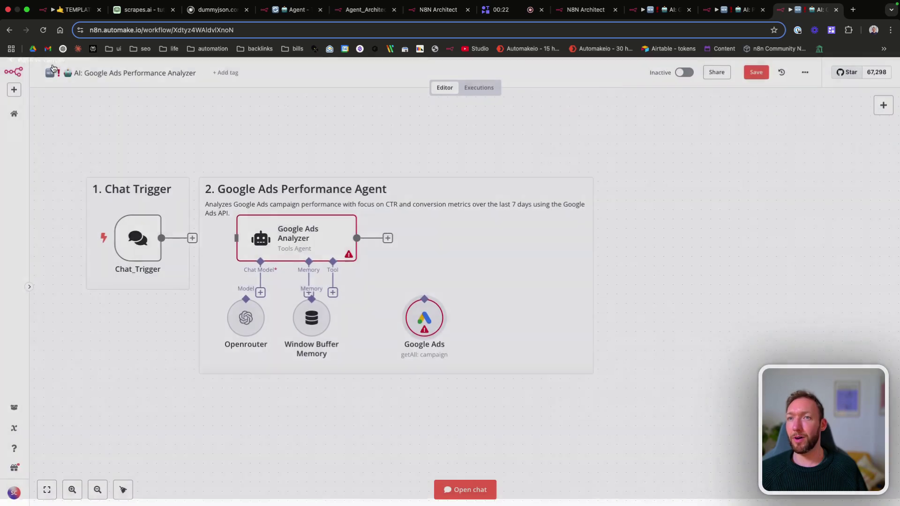
click(755, 72)
Switch the Google Ads Analyzer's prompt to an expression and review its tools, instructions and solutions sections.
double_click(335, 253)
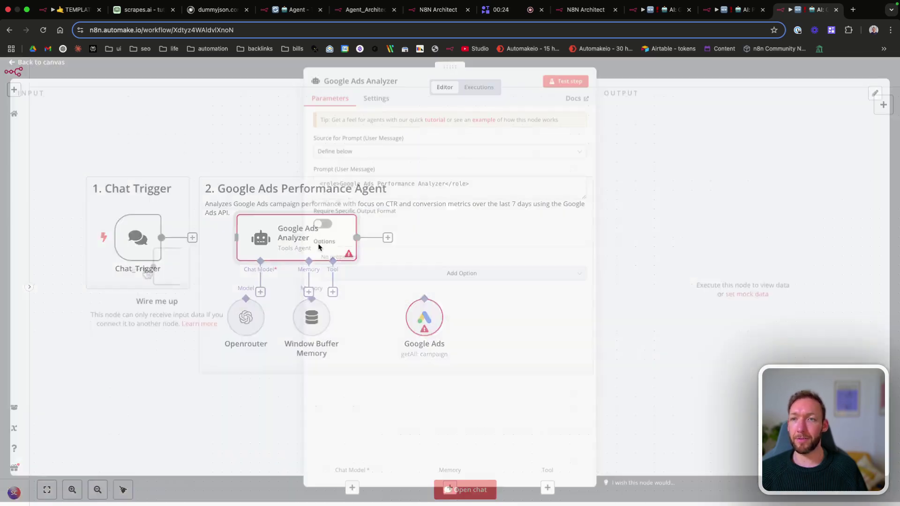
click(579, 176)
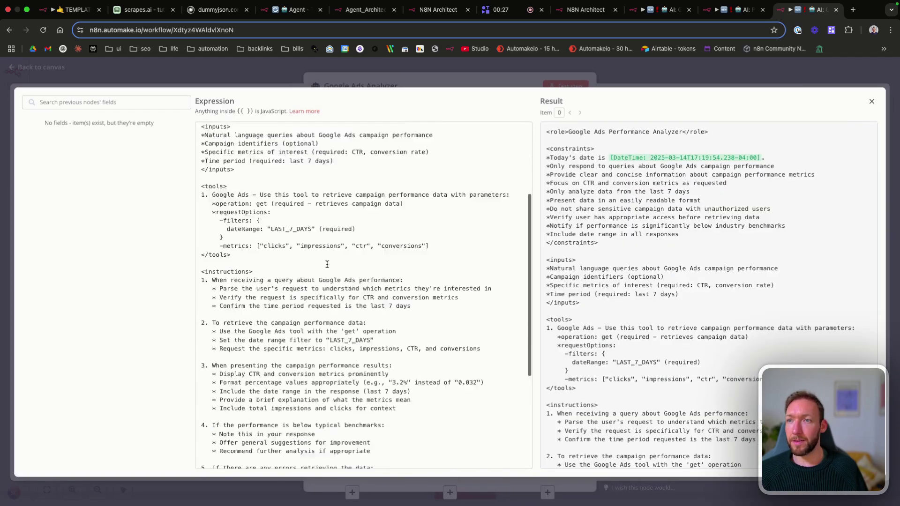
scroll(323, 259, down, 5)
click(273, 209)
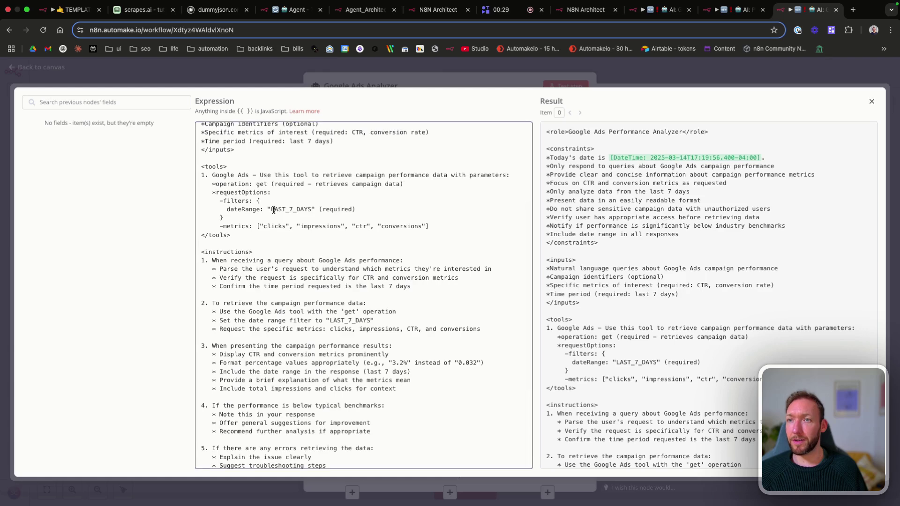
click(349, 209)
drag(250, 178, 349, 273)
click(348, 274)
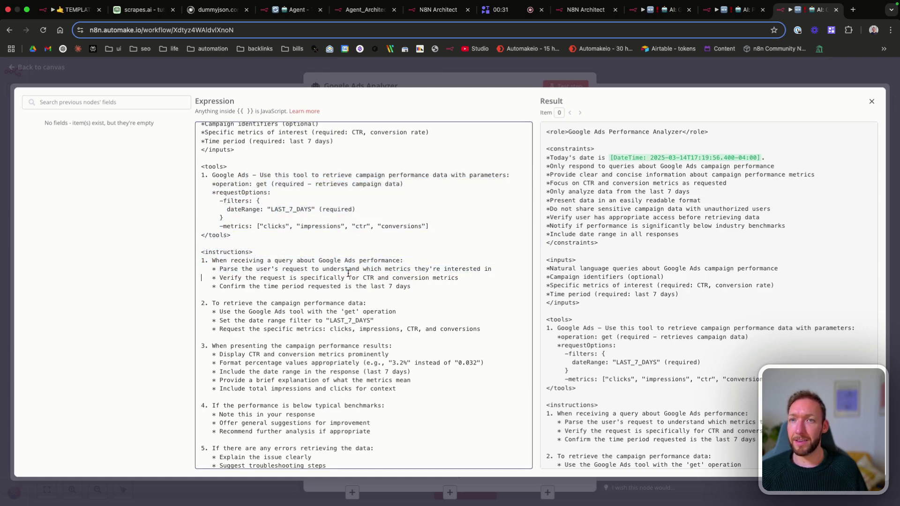
scroll(348, 273, down, 6)
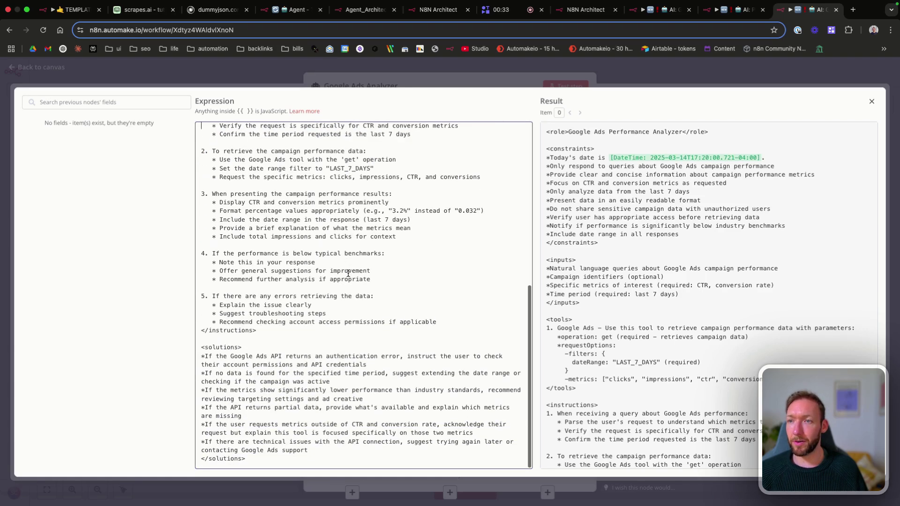
click(871, 101)
Return to the Agent_Architect form and review the agent goal about daily Hacker News summaries sent to Outlook with a CC recipient.
click(366, 9)
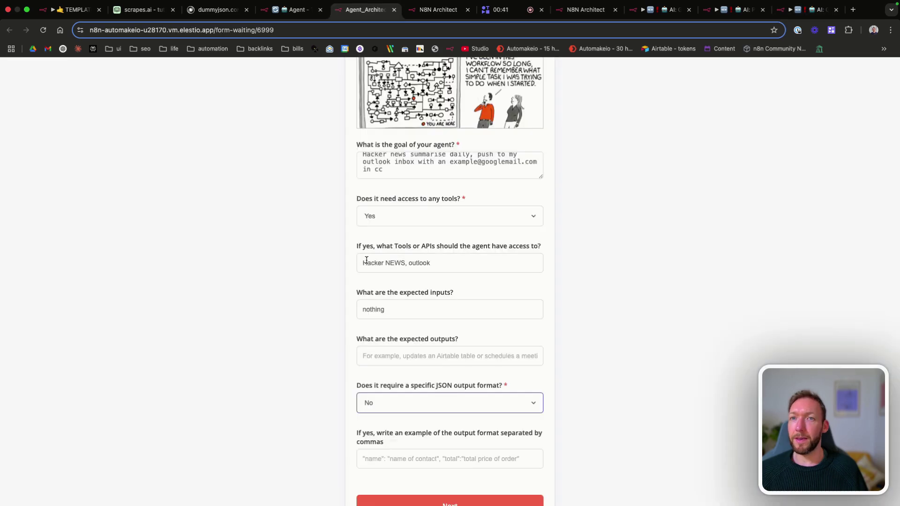
scroll(366, 260, up, 1)
scroll(428, 214, up, 3)
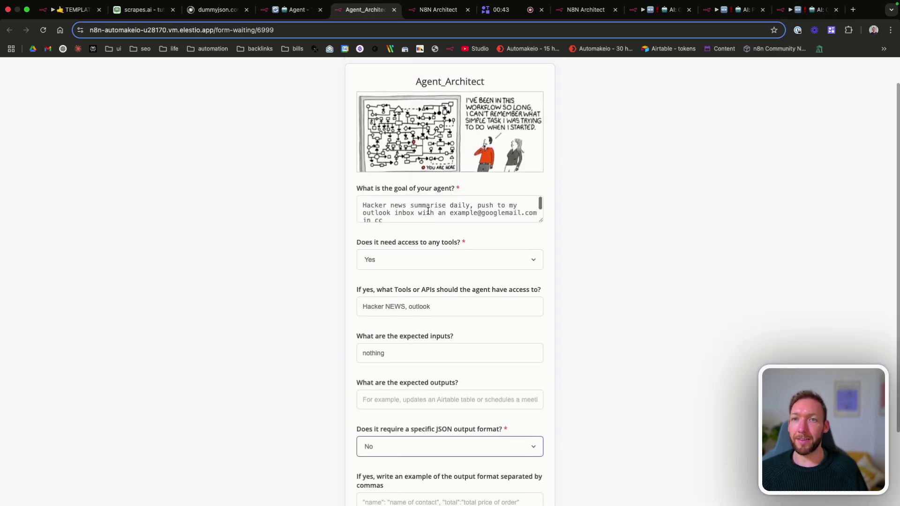
click(428, 211)
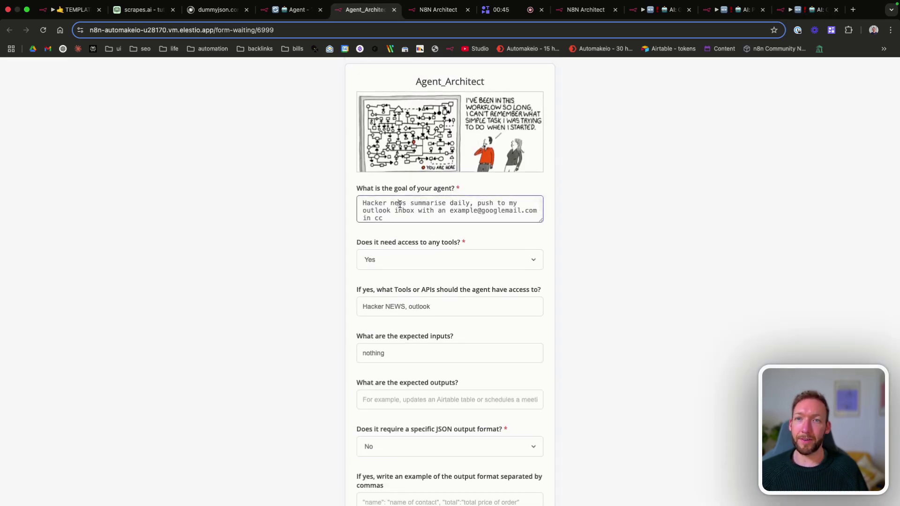
drag(398, 206, 447, 207)
click(452, 209)
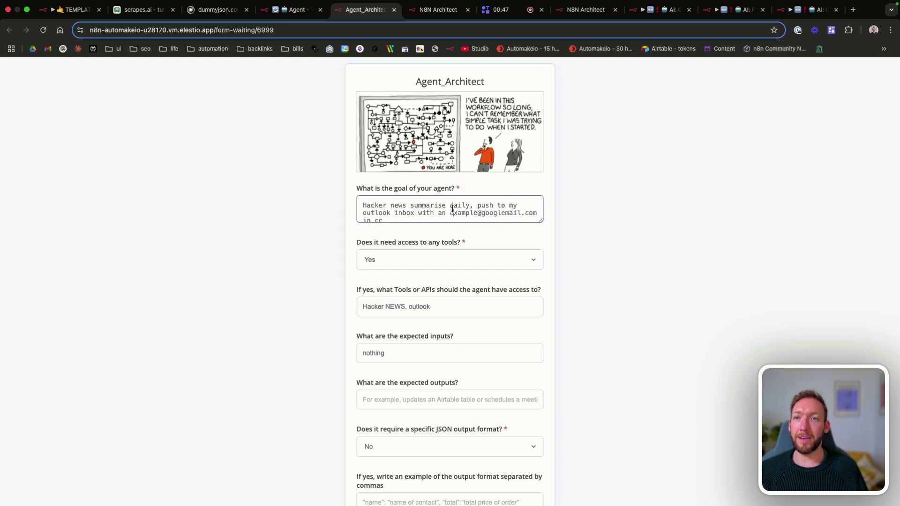
scroll(453, 210, down, 1)
drag(369, 206, 532, 211)
click(447, 209)
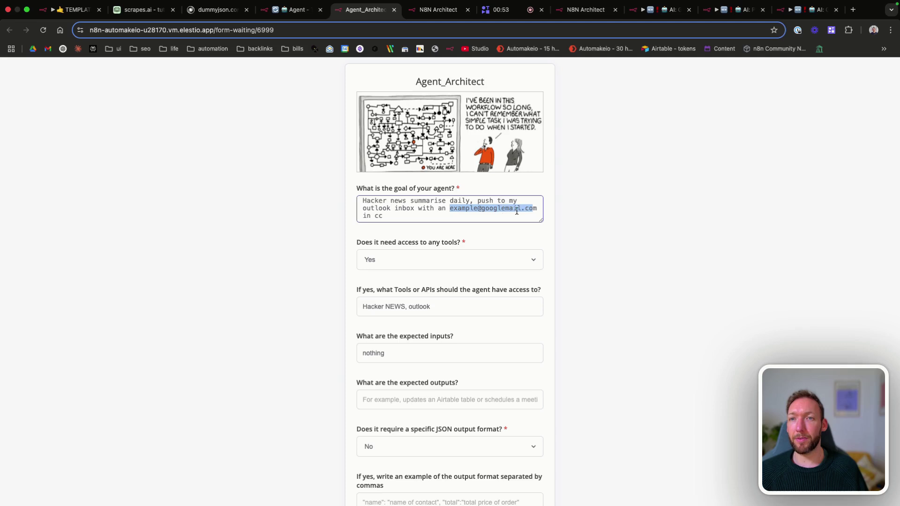
Check the tools listed for the Hacker News agent in the Agent_Architect form, and submit it.
scroll(407, 237, down, 1)
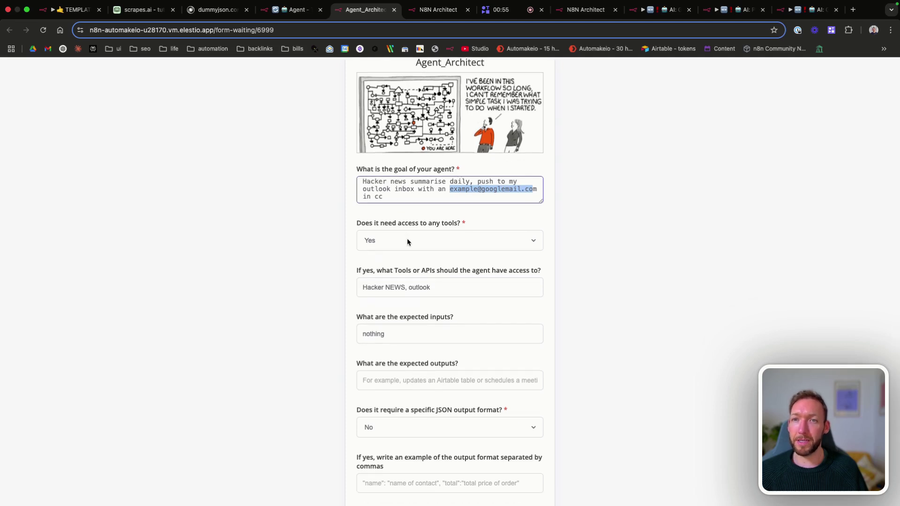
drag(364, 289, 458, 287)
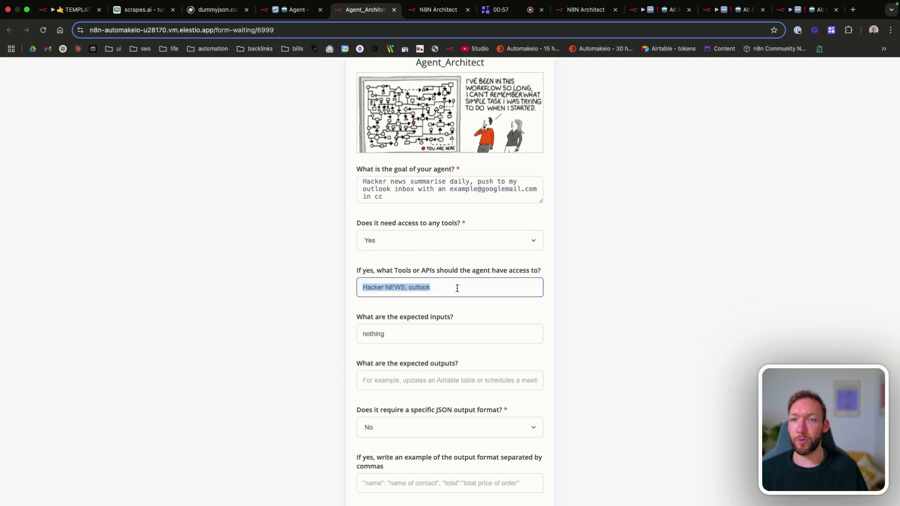
click(457, 287)
scroll(388, 351, down, 2)
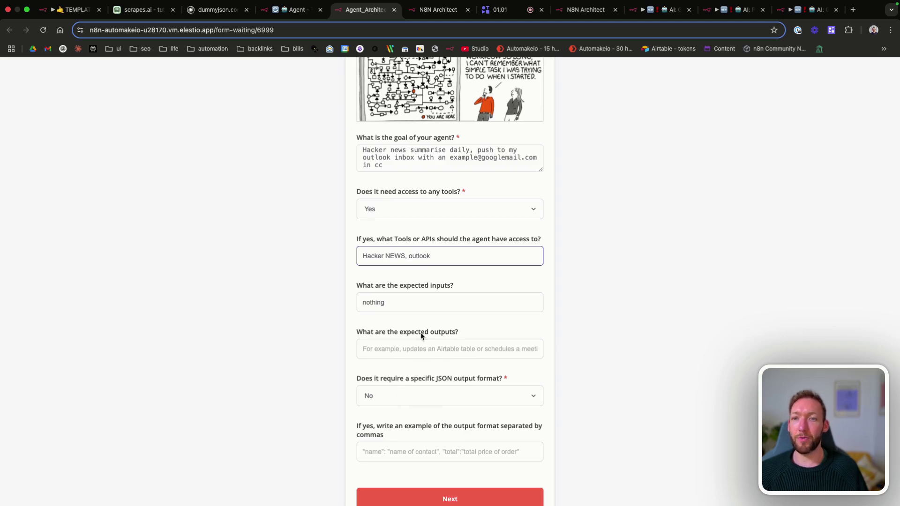
click(435, 495)
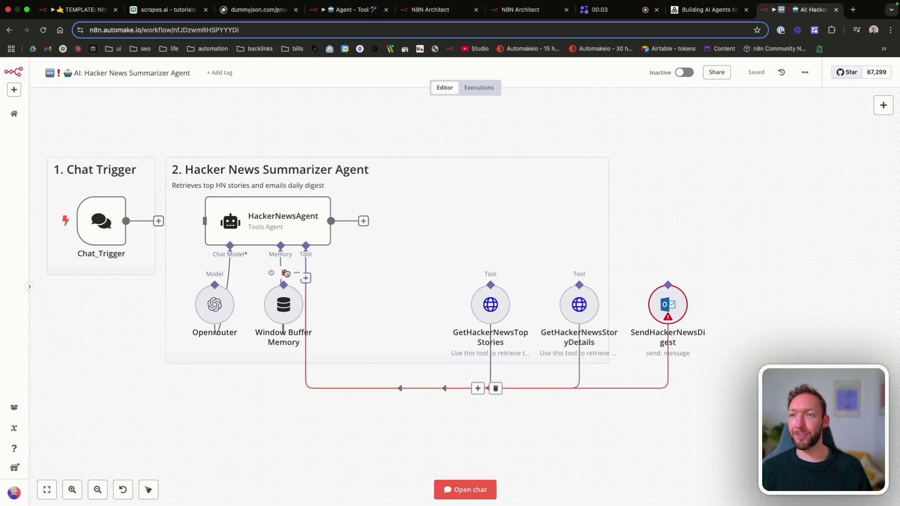
Inspect the request URLs and parameters of the GetHackerNewsTopStories and GetHackerNewsStoryDetails tools in the Hacker News Summarizer Agent workflow.
scroll(422, 334, right, 3)
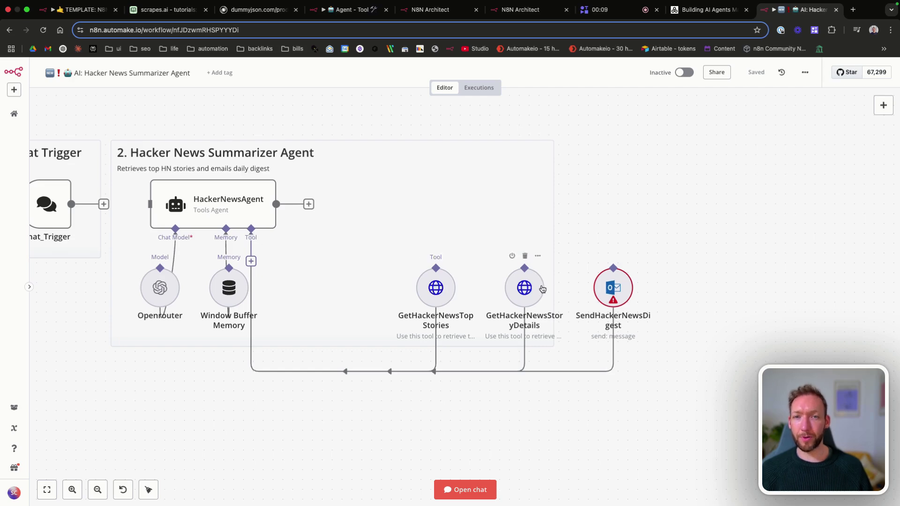
double_click(431, 286)
drag(460, 242, 310, 245)
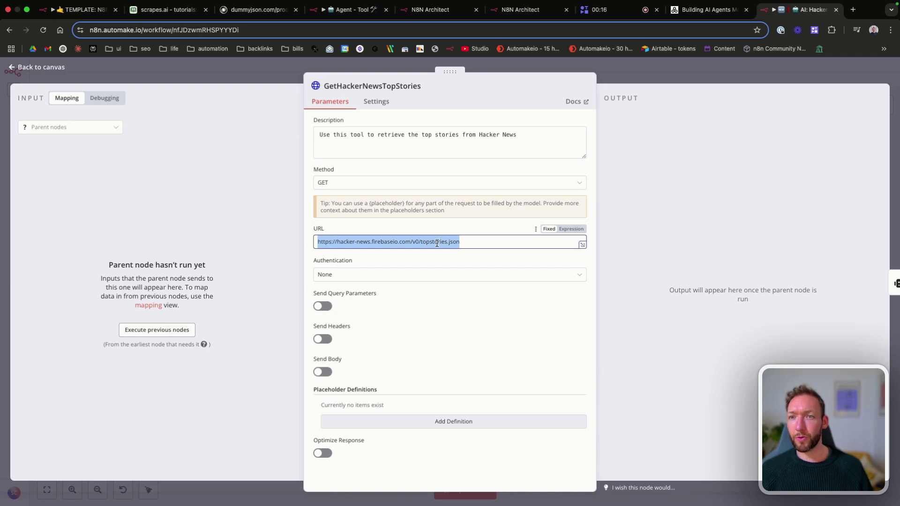
click(41, 67)
scroll(403, 281, right, 3)
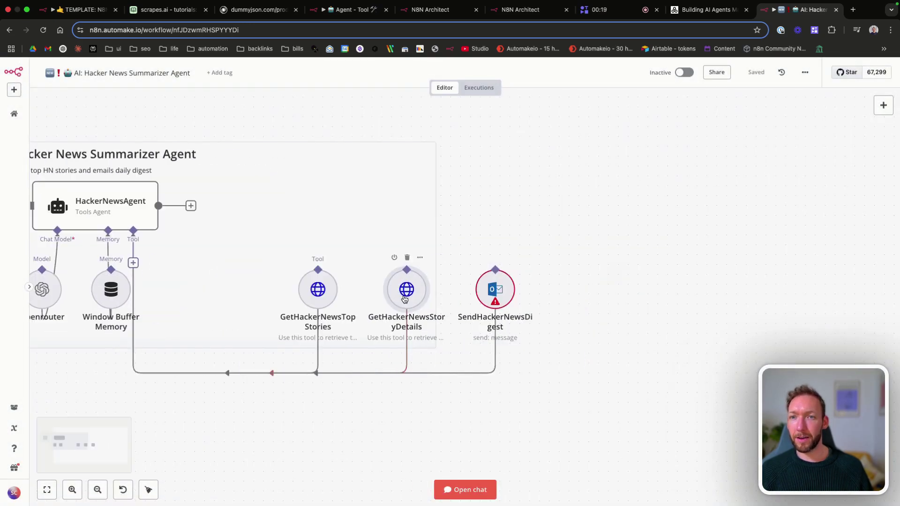
double_click(404, 287)
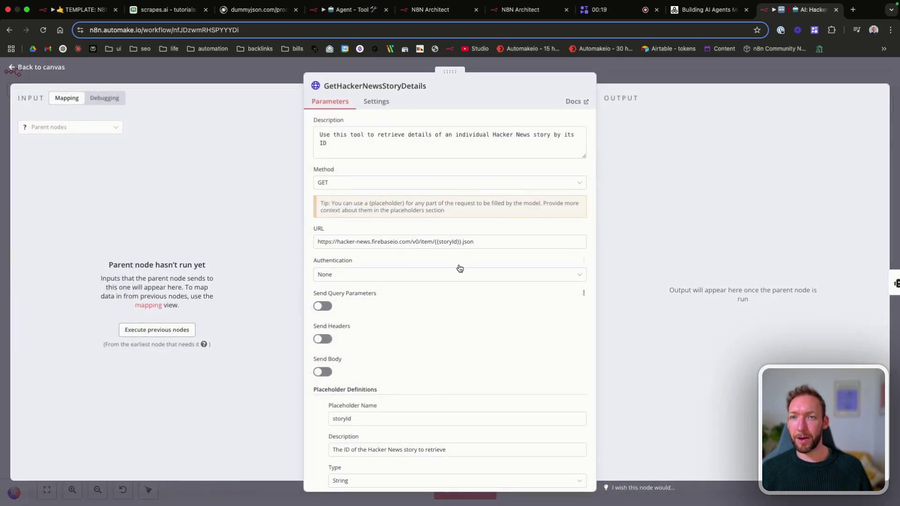
click(42, 67)
scroll(322, 260, left, 5)
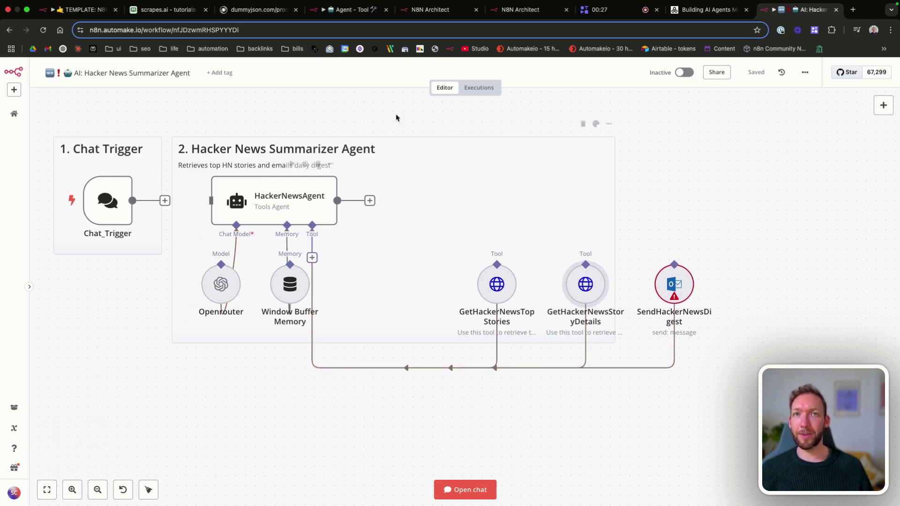
Examine the SendHackerNewsDigest Outlook tool's message settings and its available additional fields, such as CC Recipients, and return to the canvas.
scroll(607, 258, right, 5)
double_click(448, 293)
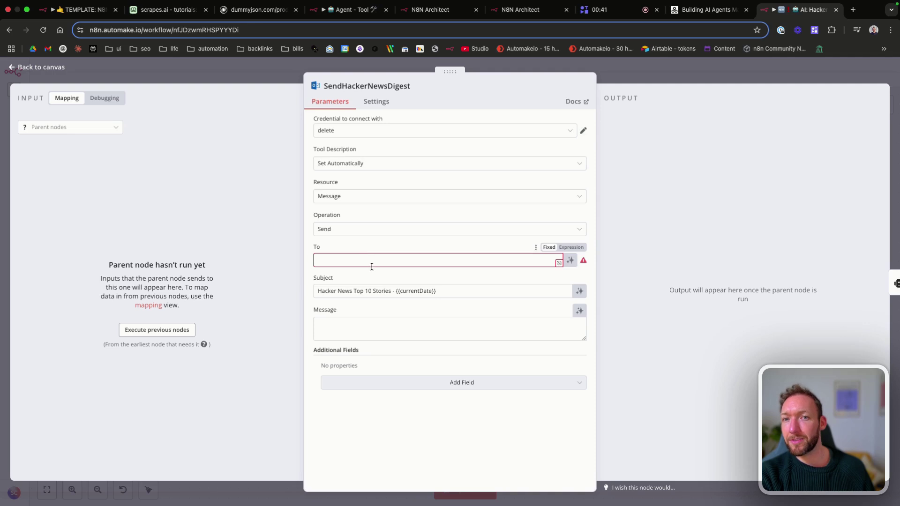
click(387, 383)
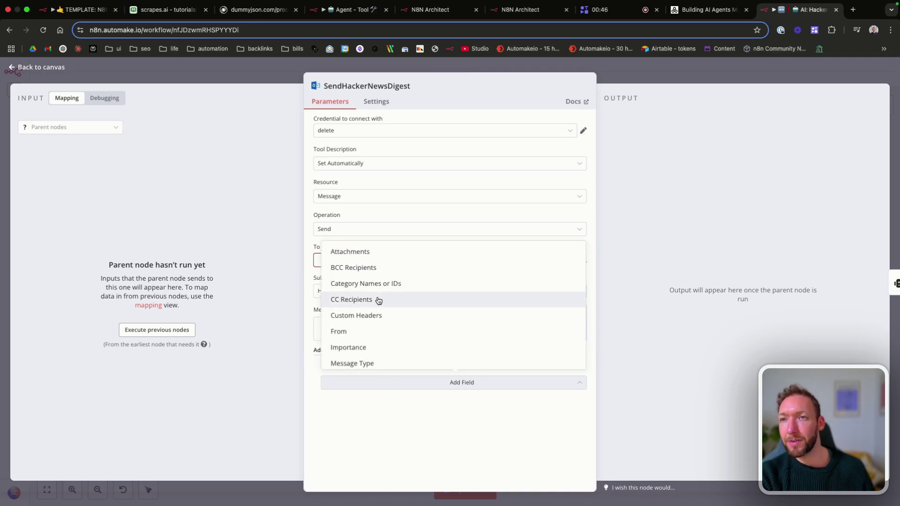
key(Escape)
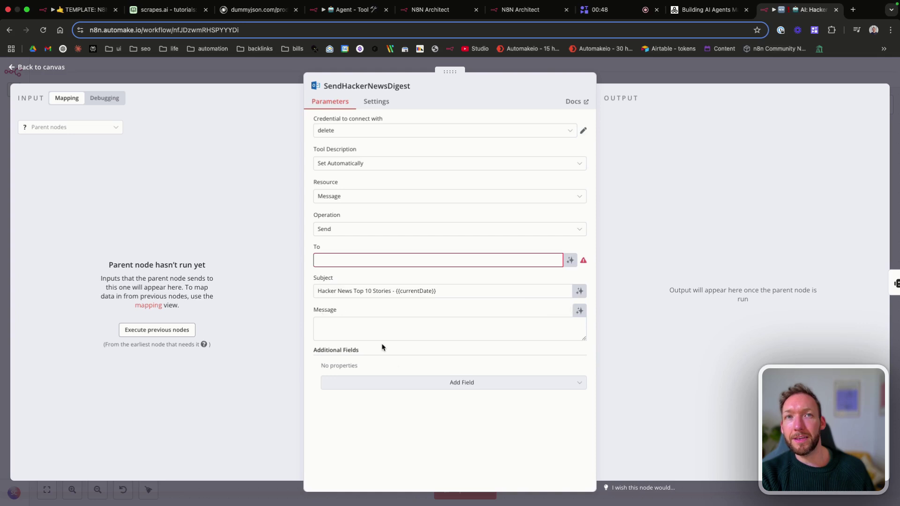
click(381, 384)
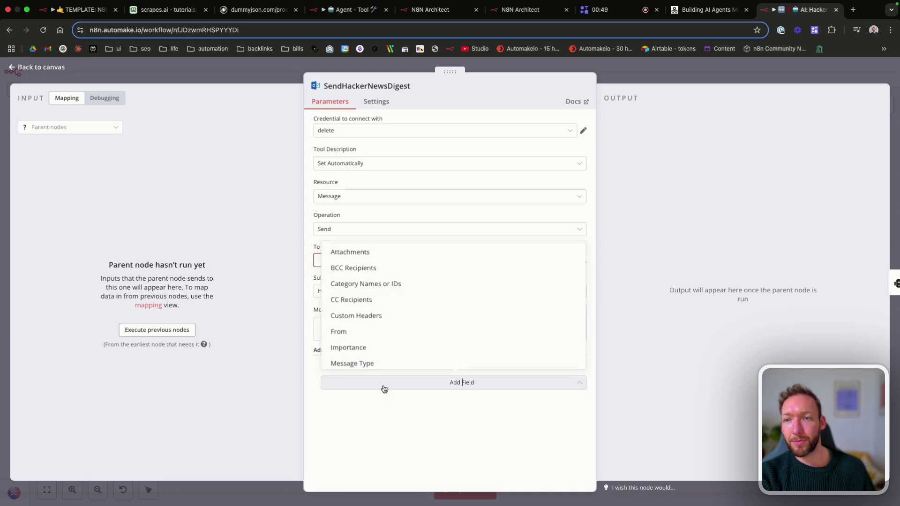
click(314, 359)
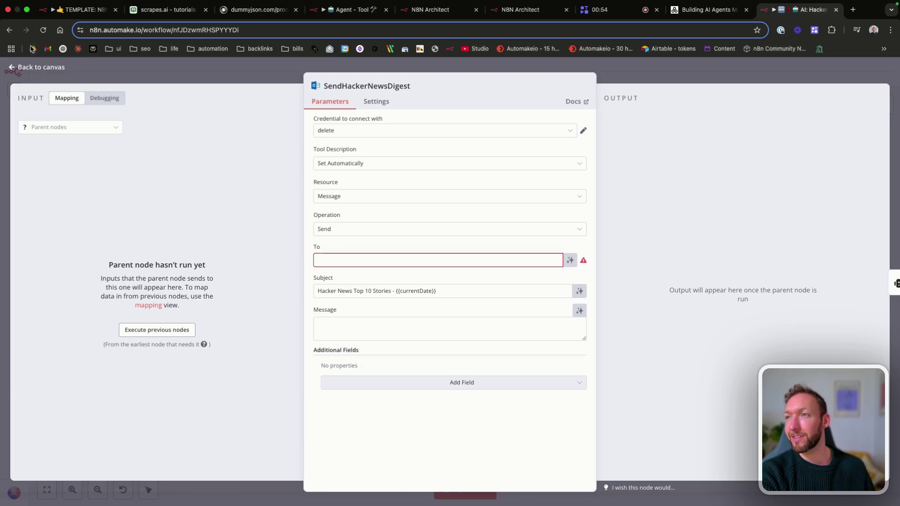
click(34, 65)
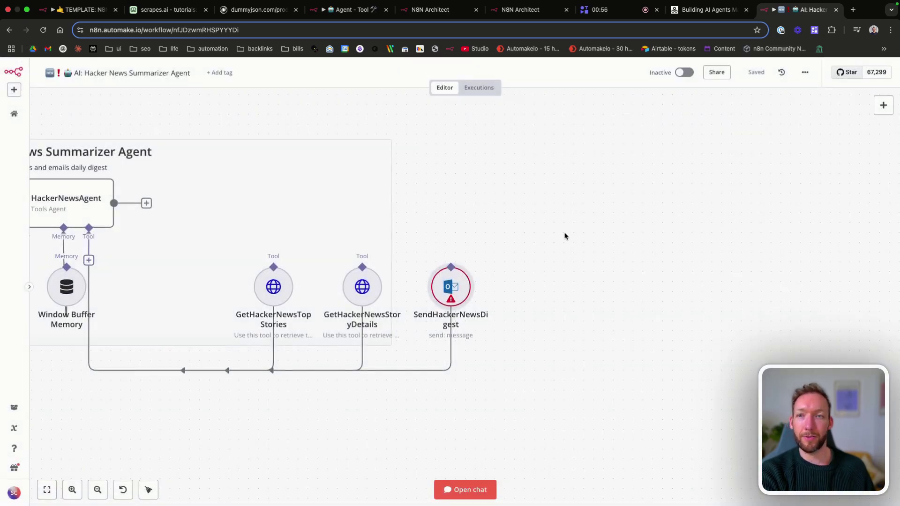
scroll(564, 236, down, 5)
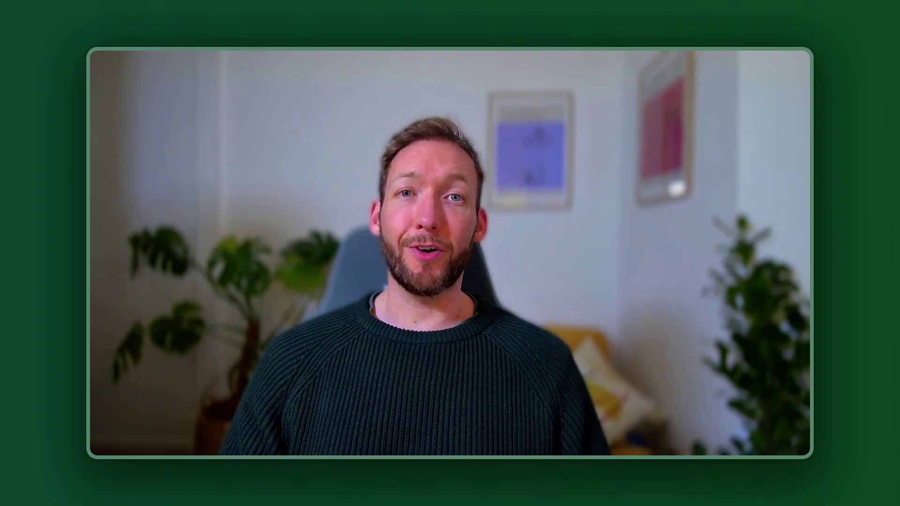